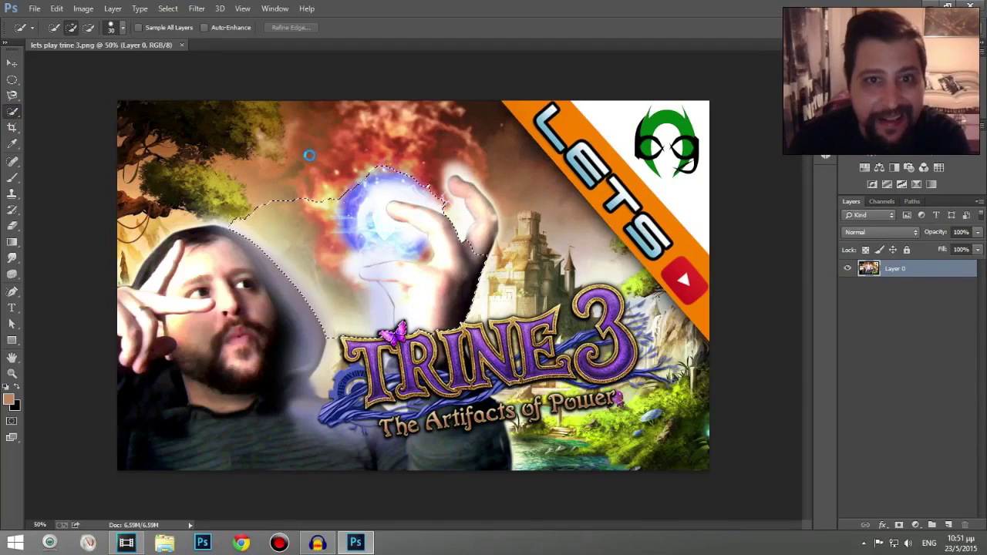
# Step: Extend the quick selection across the thumbnail's background and brush a tan stroke over the raised hand
pyautogui.moveTo(459, 202)
pyautogui.mouseDown()
pyautogui.moveTo(506, 148)
pyautogui.moveTo(524, 214)
pyautogui.mouseUp()
pyautogui.press('b')
pyautogui.moveTo(433, 211); pyautogui.dragTo(452, 249)
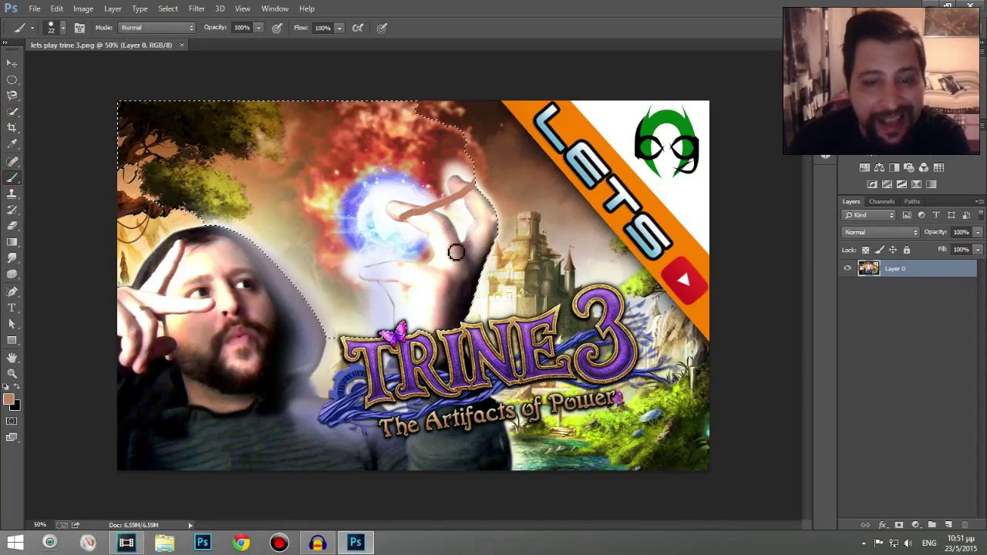
pyautogui.keyDown('shift'); pyautogui.click(272, 248); pyautogui.keyUp('shift')
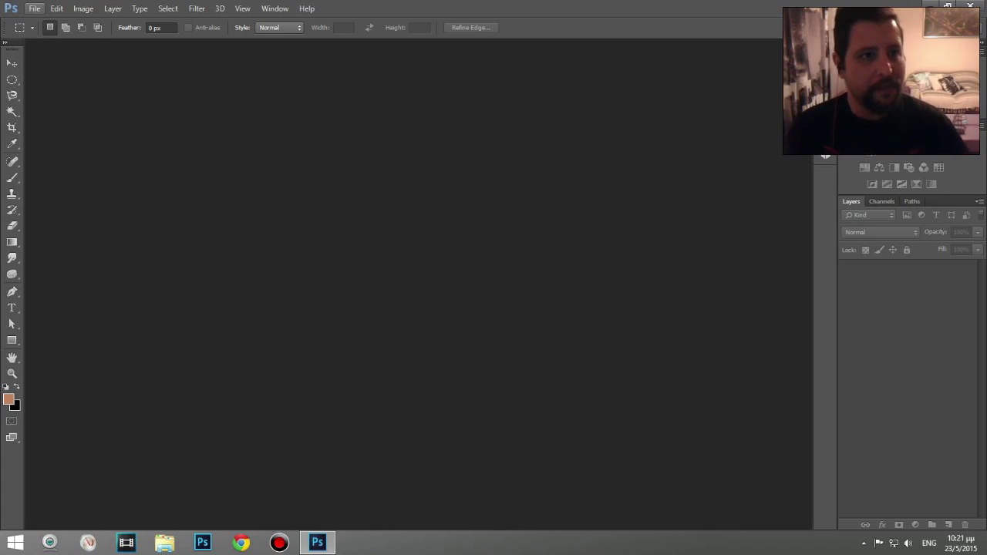
# Step: Open the razer-naga-mmo-gaming-mouse-2017 image from the Desktop folder
pyautogui.click(35, 9)
pyautogui.click(46, 31)
pyautogui.scroll(-5, 501, 239)
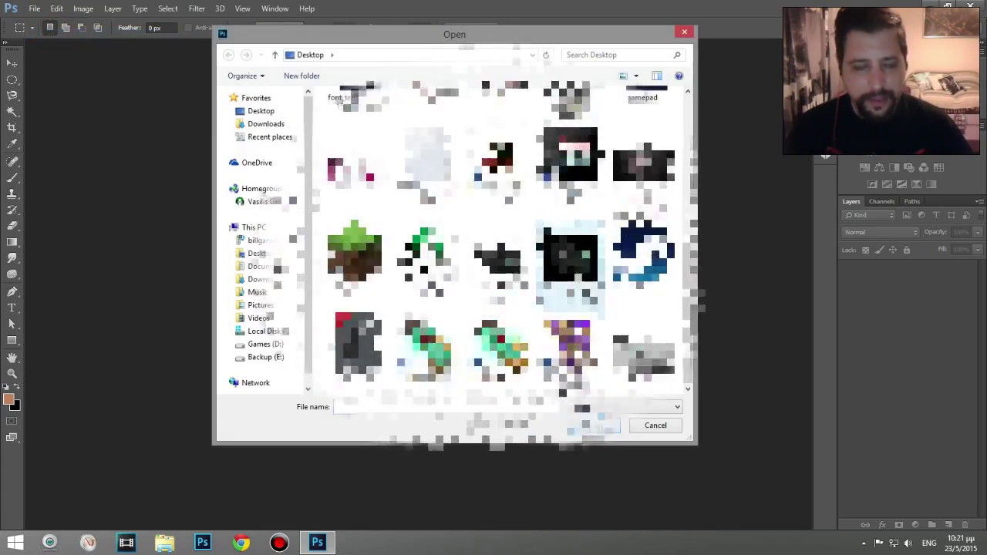
pyautogui.doubleClick(577, 263)
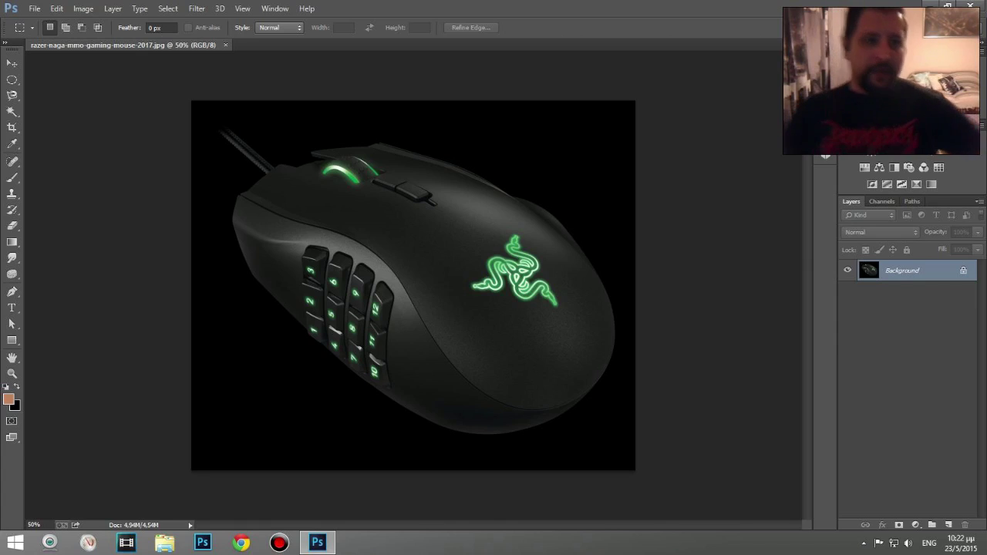
# Step: Try selecting the black background with the Magic Wand at tolerance 32 and subtracting the mouse body from the selection
pyautogui.click(11, 111)
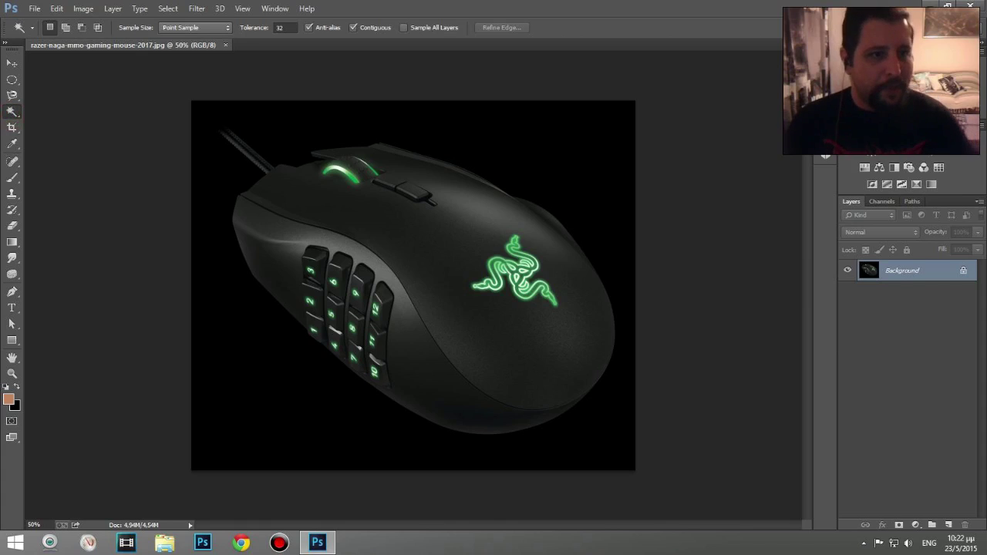
pyautogui.click(12, 111)
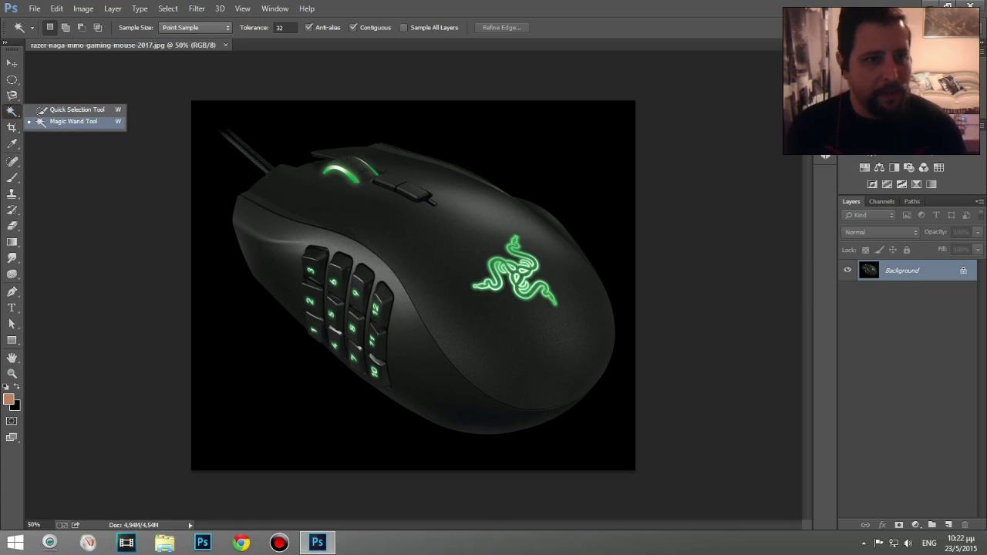
pyautogui.click(66, 122)
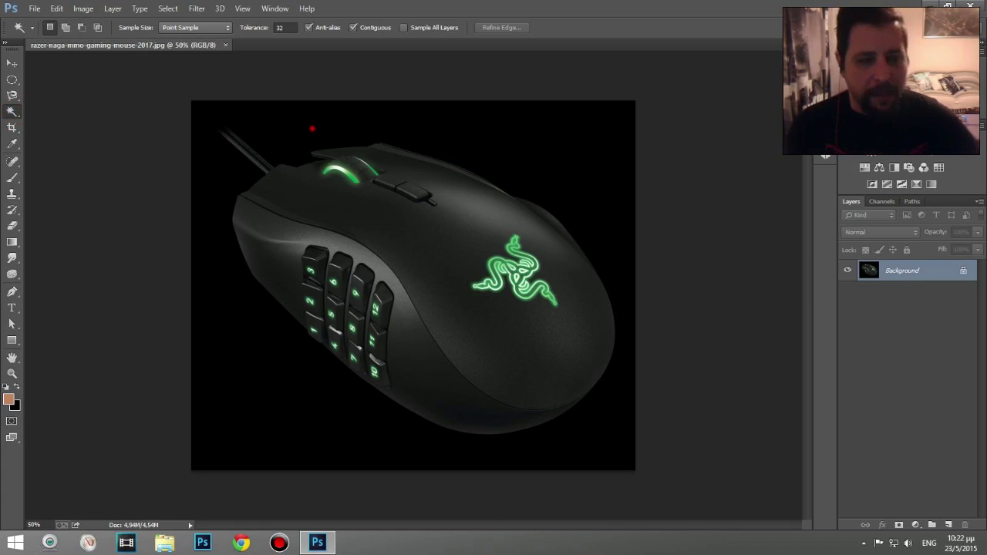
pyautogui.click(312, 129)
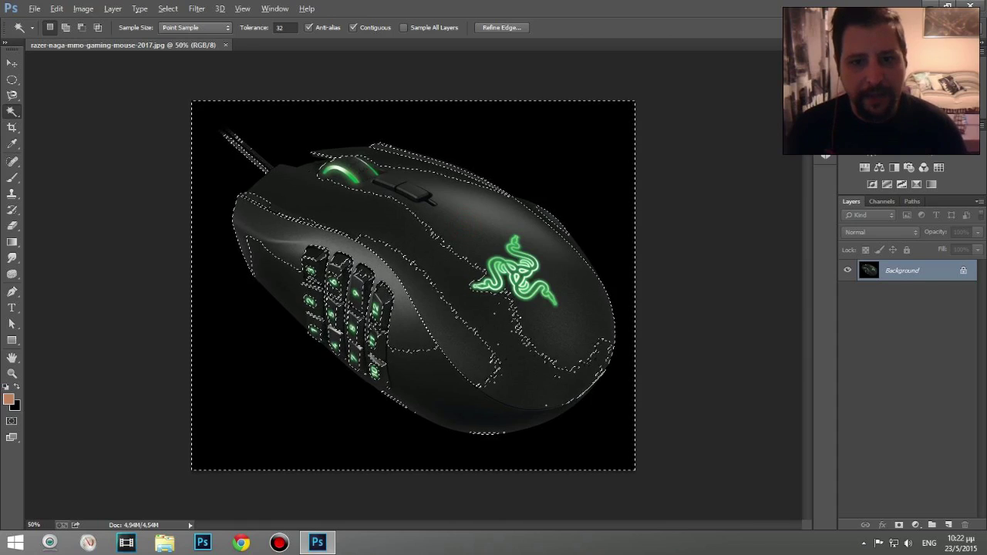
pyautogui.keyDown('alt'); pyautogui.click(465, 224); pyautogui.keyUp('alt')
pyautogui.click(482, 415)
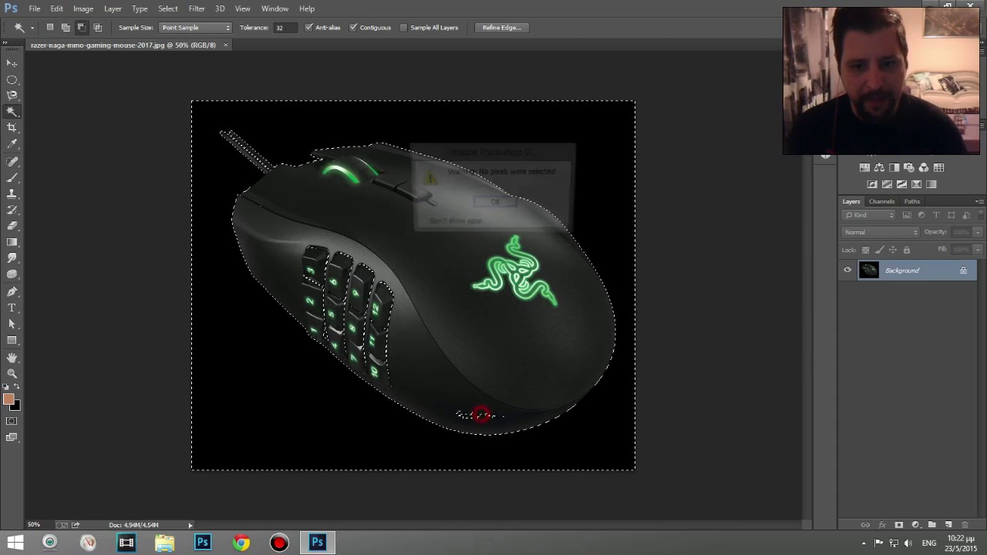
pyautogui.click(494, 203)
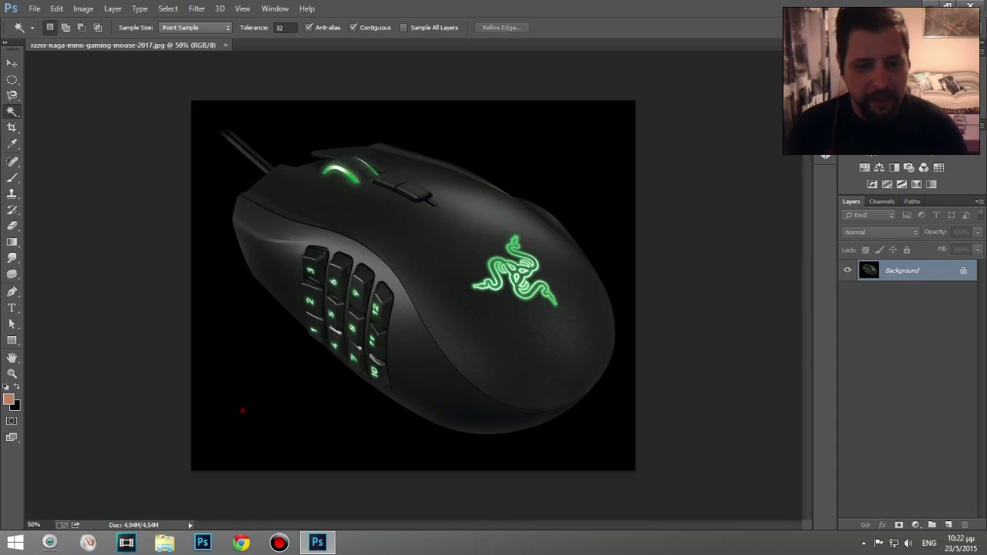
# Step: Retry the Magic Wand on other parts of the black background and clear each selection
pyautogui.click(242, 410)
pyautogui.hotkey('ctrl', 'd')
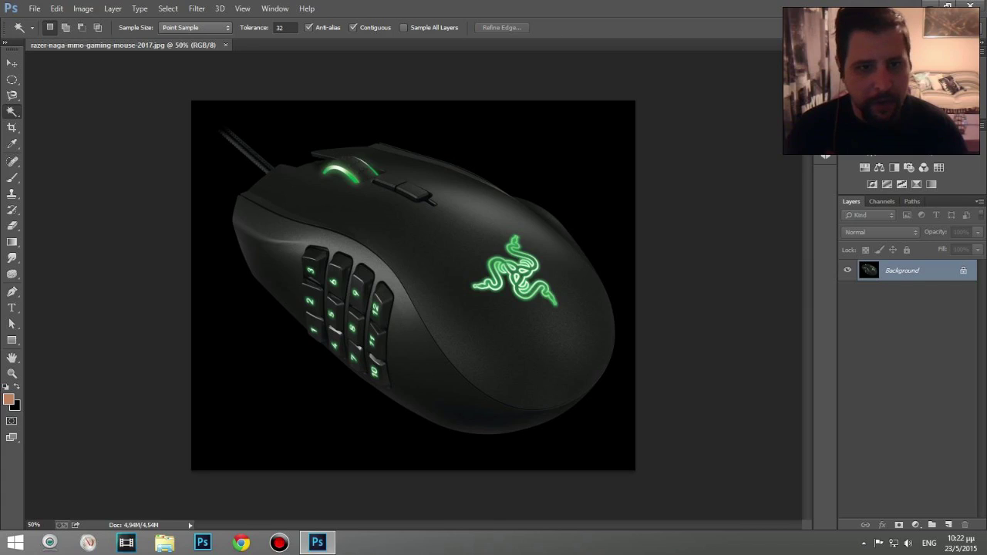
pyautogui.click(257, 359)
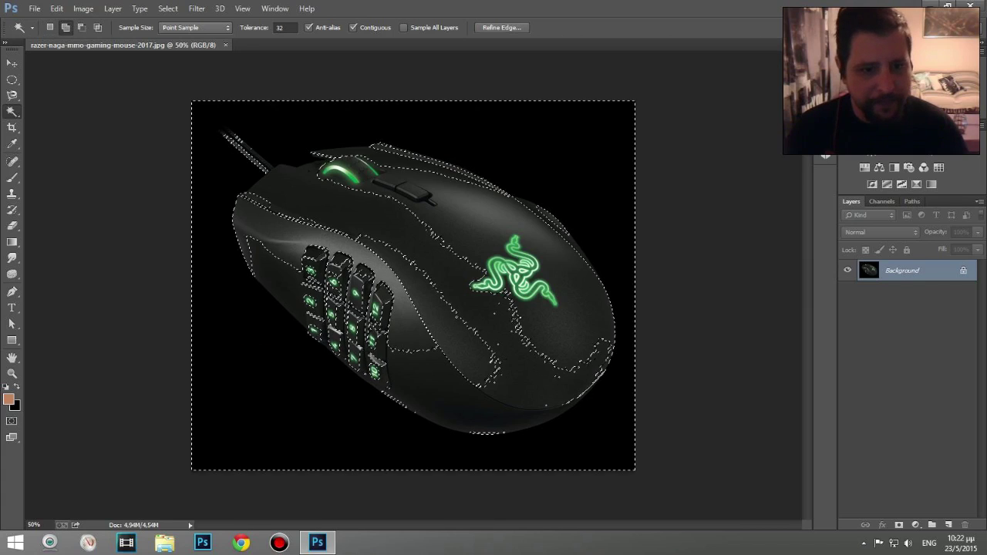
pyautogui.hotkey('ctrl', 'd')
pyautogui.click(224, 156)
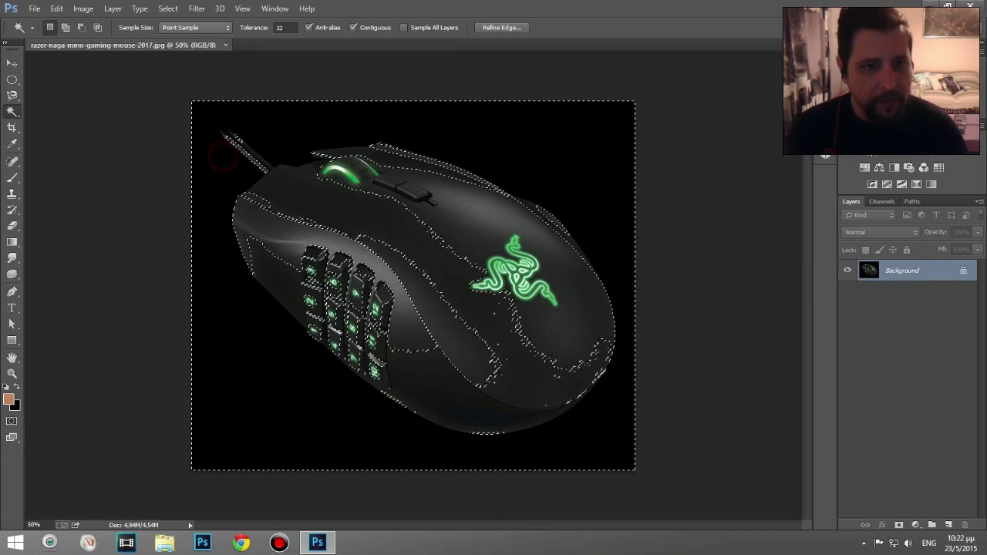
pyautogui.hotkey('ctrl', 'd')
# Step: Open razer-naga-2014-right-03 for comparison, test-move its mouse layer, undo the move and close the file
pyautogui.click(35, 8)
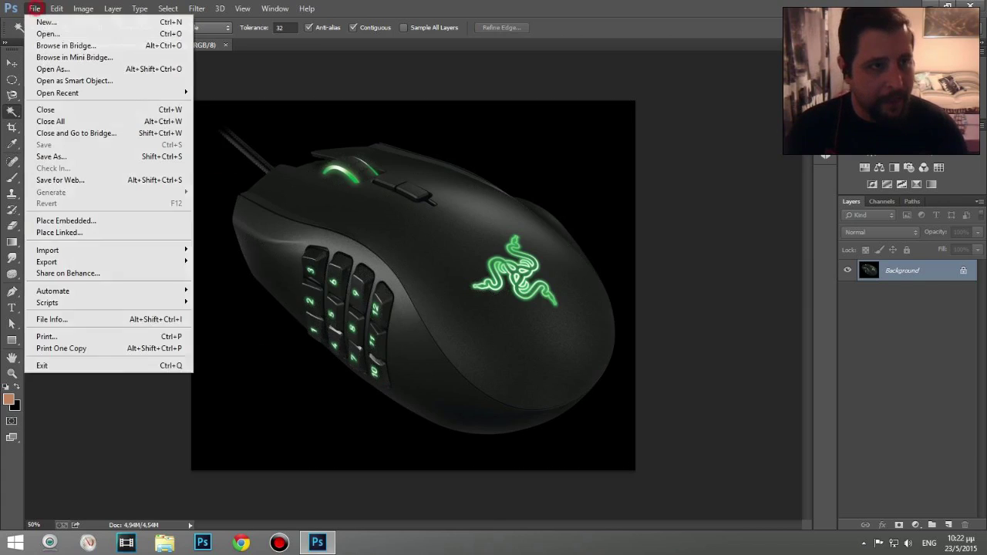
pyautogui.click(34, 31)
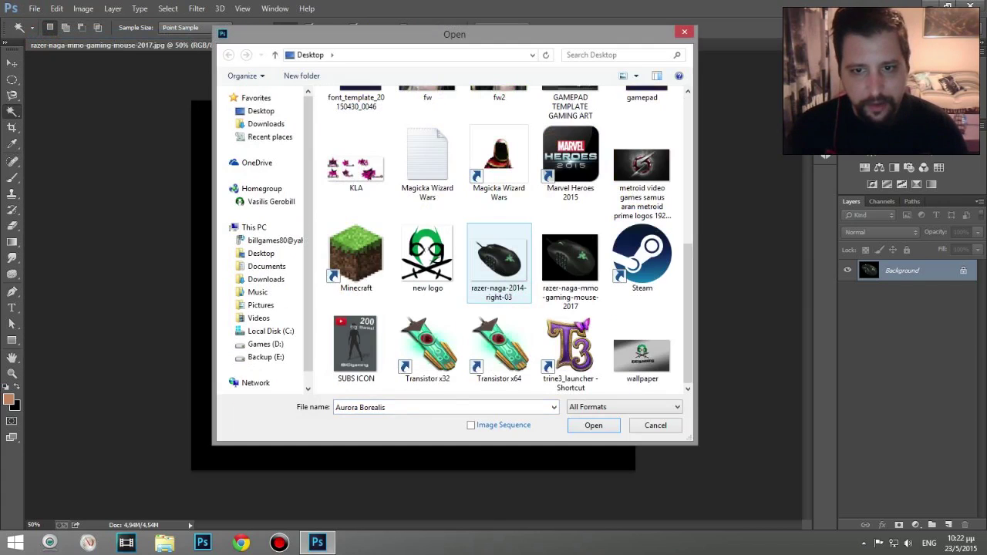
pyautogui.doubleClick(511, 297)
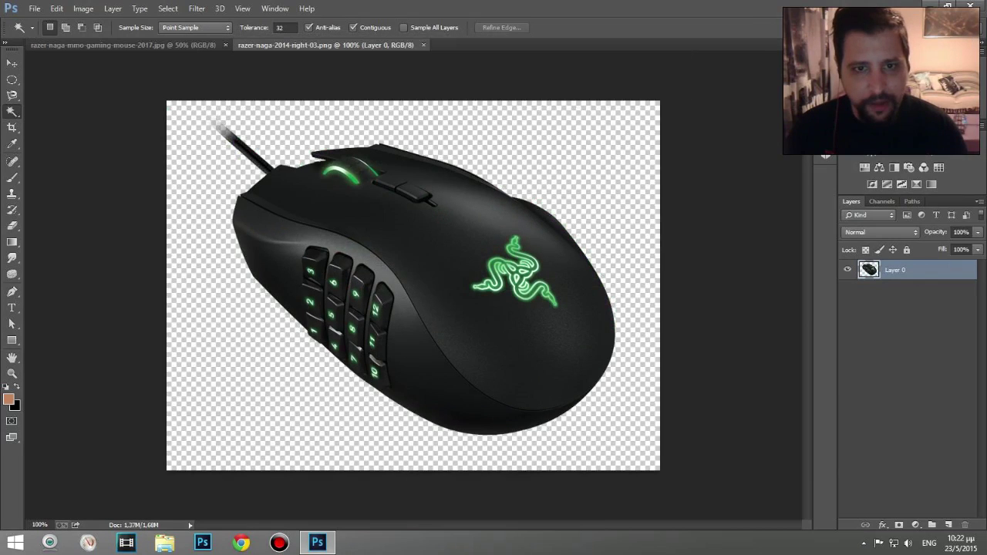
pyautogui.press('v')
pyautogui.moveTo(422, 202); pyautogui.dragTo(428, 226)
pyautogui.hotkey('ctrl', 'z')
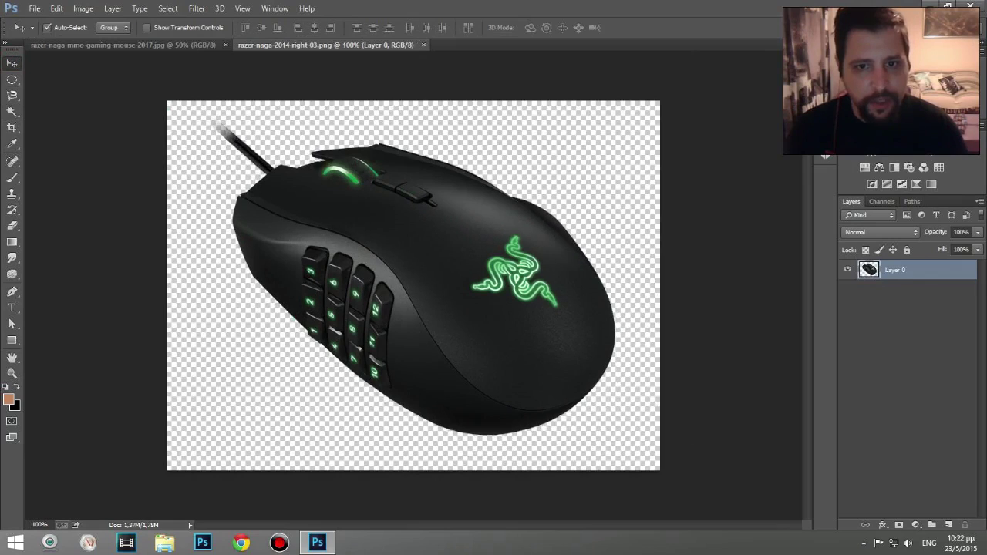
pyautogui.click(423, 45)
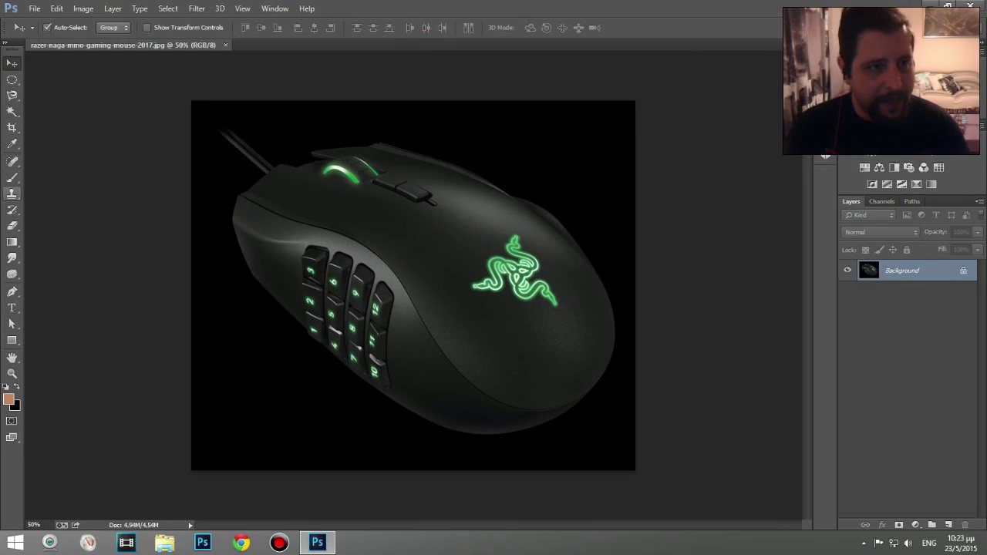
# Step: Start a Pen tool path where the cable meets the mouse body, following the cable's upper edge around its tip
pyautogui.click(12, 112)
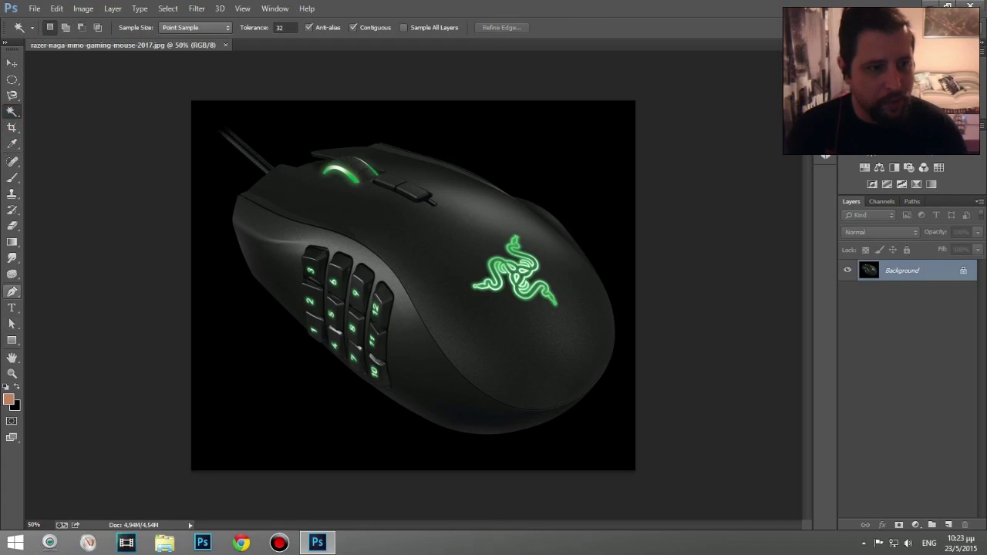
pyautogui.click(12, 291)
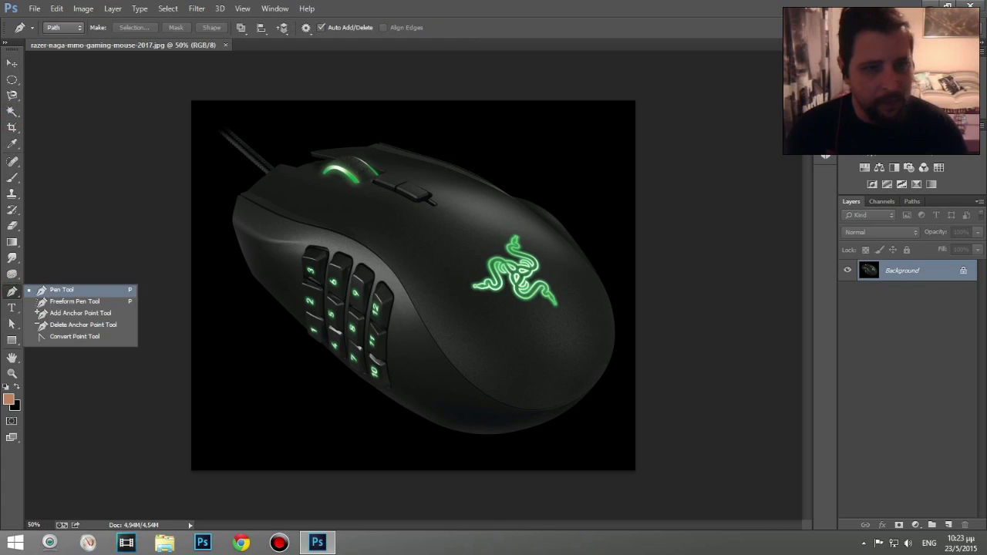
pyautogui.click(61, 289)
pyautogui.scroll(3, 302, 263)
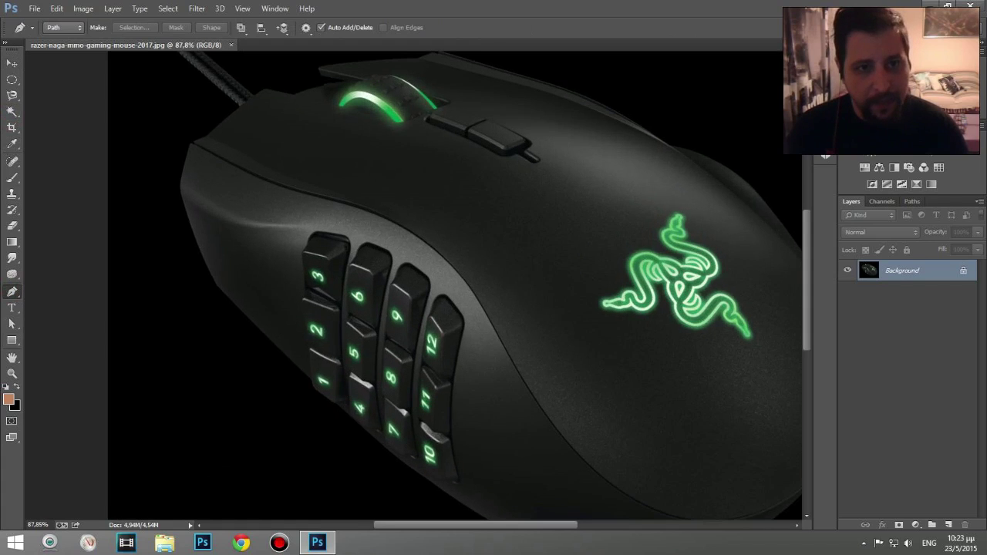
pyautogui.scroll(2, 460, 286)
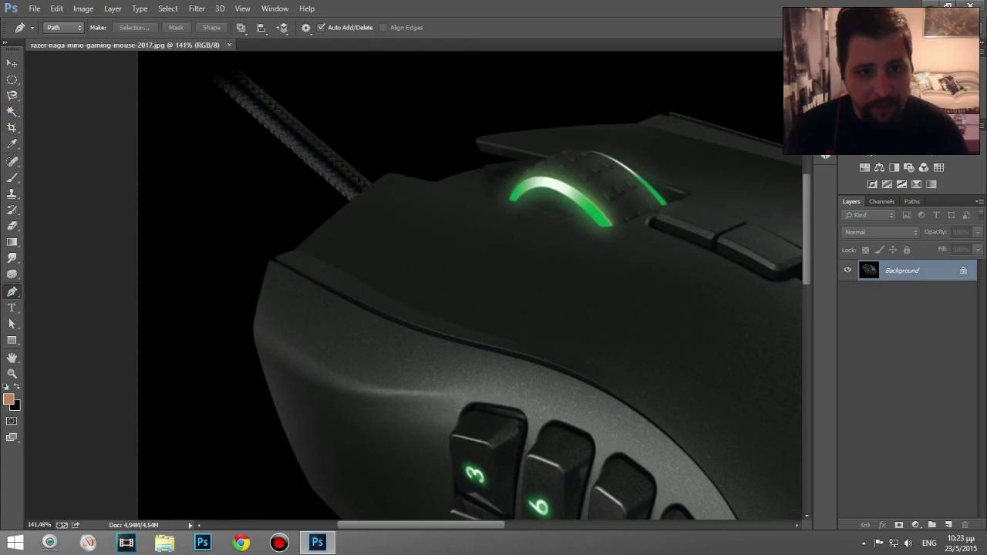
pyautogui.moveTo(710, 462); pyautogui.dragTo(62, 71)
pyautogui.moveTo(617, 414); pyautogui.dragTo(748, 402)
pyautogui.moveTo(262, 144); pyautogui.dragTo(655, 451)
pyautogui.moveTo(252, 85); pyautogui.dragTo(506, 339)
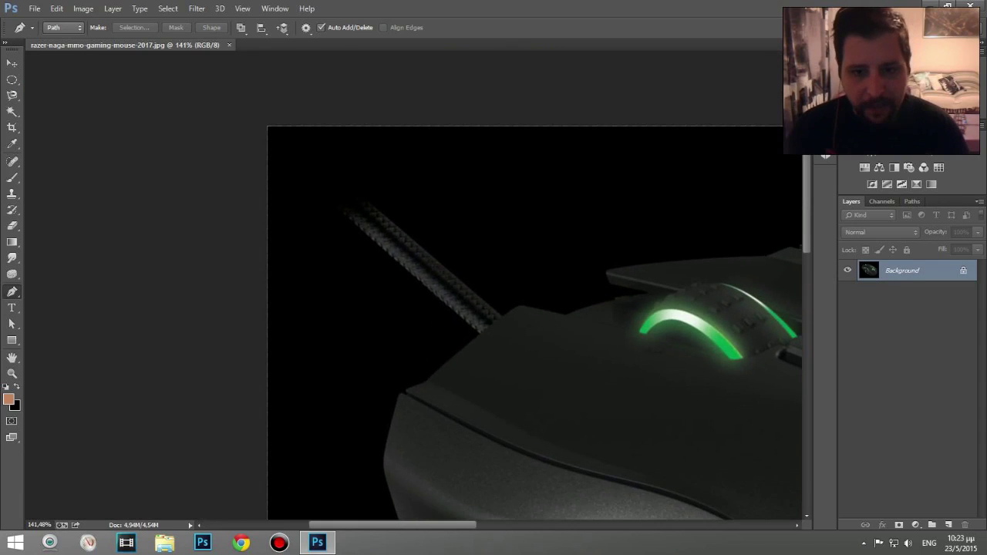
pyautogui.click(503, 316)
pyautogui.click(366, 202)
pyautogui.click(341, 214)
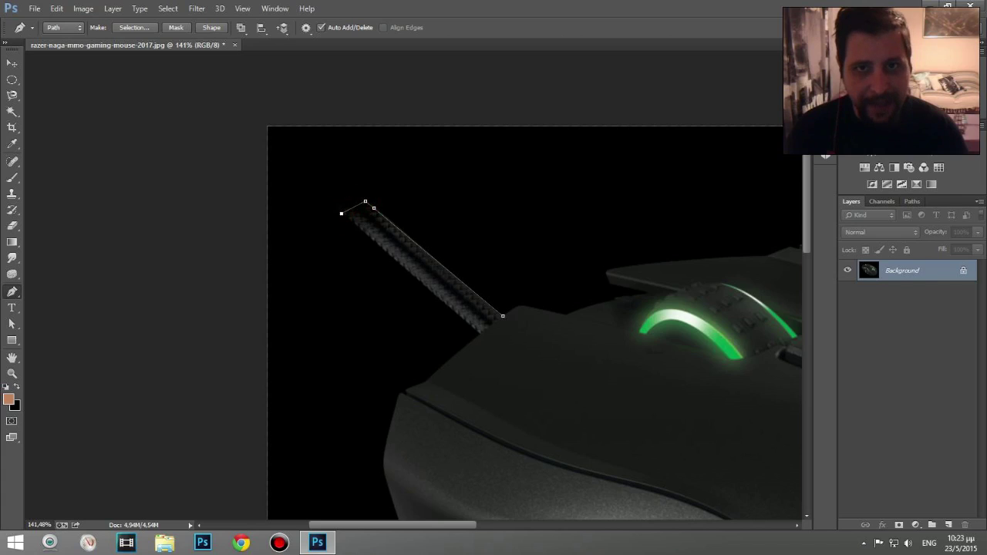
# Step: Continue the path back along the cable's lower edge and down the body to the front corner of the side panel
pyautogui.click(389, 255)
pyautogui.click(432, 293)
pyautogui.click(479, 335)
pyautogui.moveTo(441, 369); pyautogui.dragTo(393, 399)
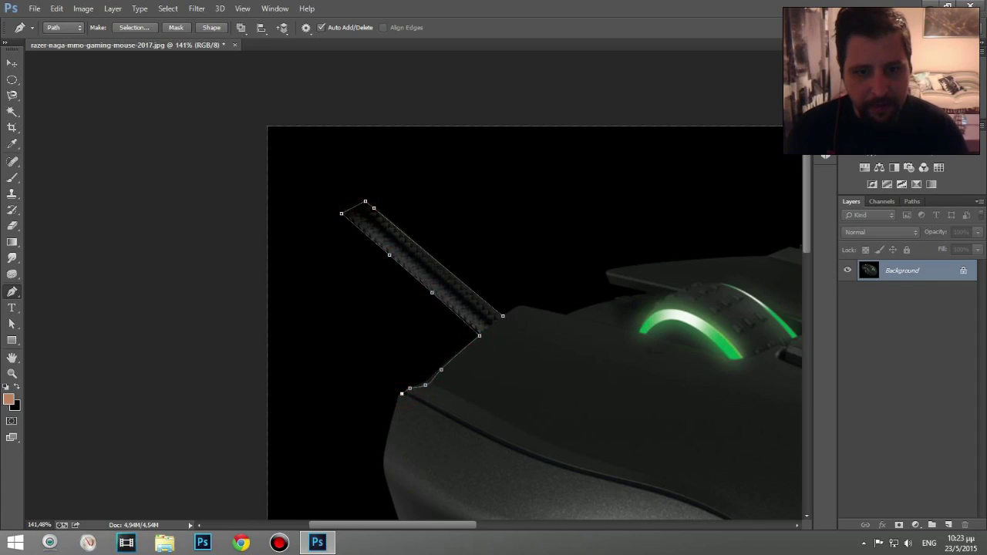
# Step: Extend the path with curved anchor points down the side panel's outer edge towards the keypad, undoing misplaced points
pyautogui.scroll(-5, 393, 408)
pyautogui.hscroll(-2, 397, 420)
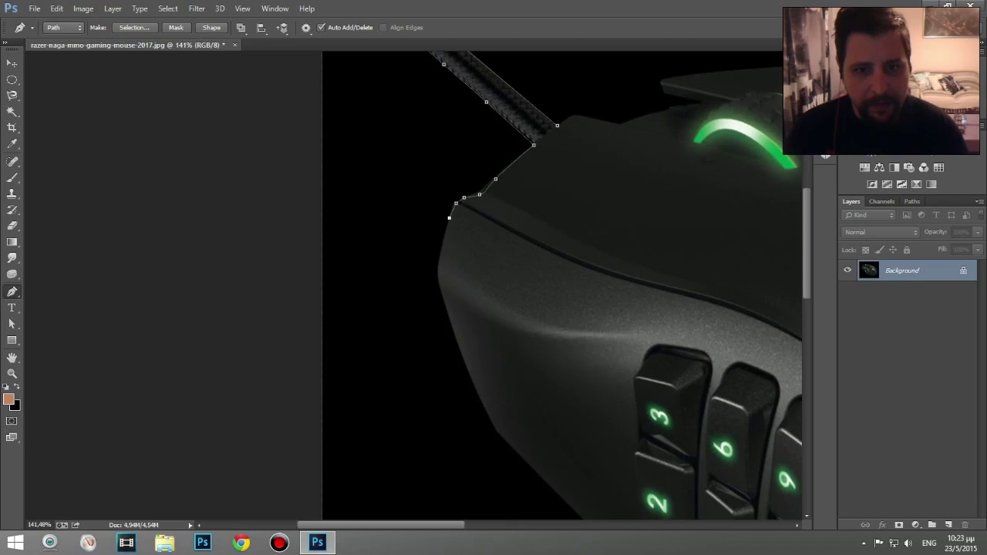
pyautogui.moveTo(439, 277); pyautogui.dragTo(440, 294)
pyautogui.moveTo(498, 399); pyautogui.dragTo(469, 350)
pyautogui.hotkey('ctrl', 'z')
pyautogui.moveTo(452, 315); pyautogui.dragTo(545, 401)
pyautogui.hotkey('ctrl', 'alt', 'z')
pyautogui.hotkey('ctrl', 'alt', 'z')
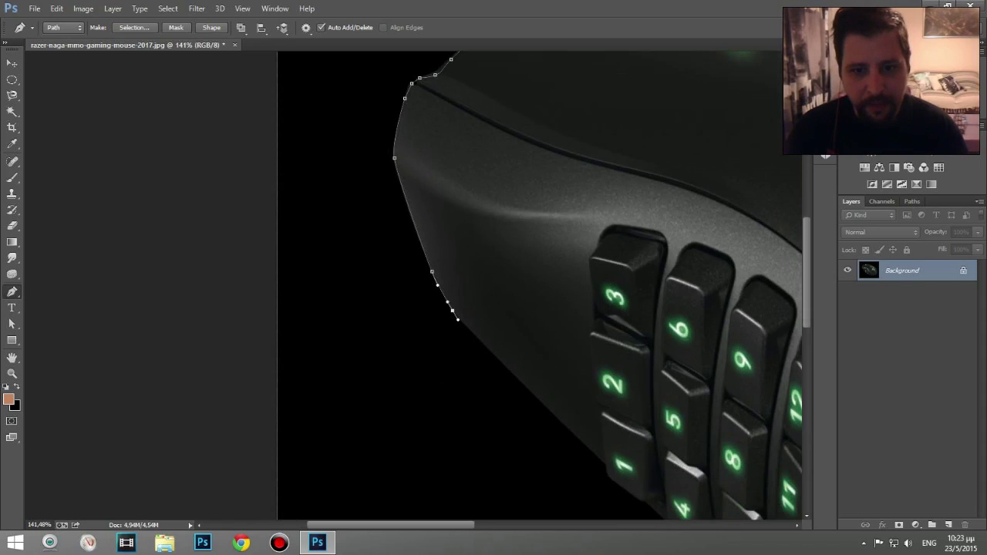
pyautogui.hotkey('ctrl', 'z')
pyautogui.moveTo(505, 368); pyautogui.dragTo(512, 374)
pyautogui.moveTo(583, 480); pyautogui.dragTo(512, 346)
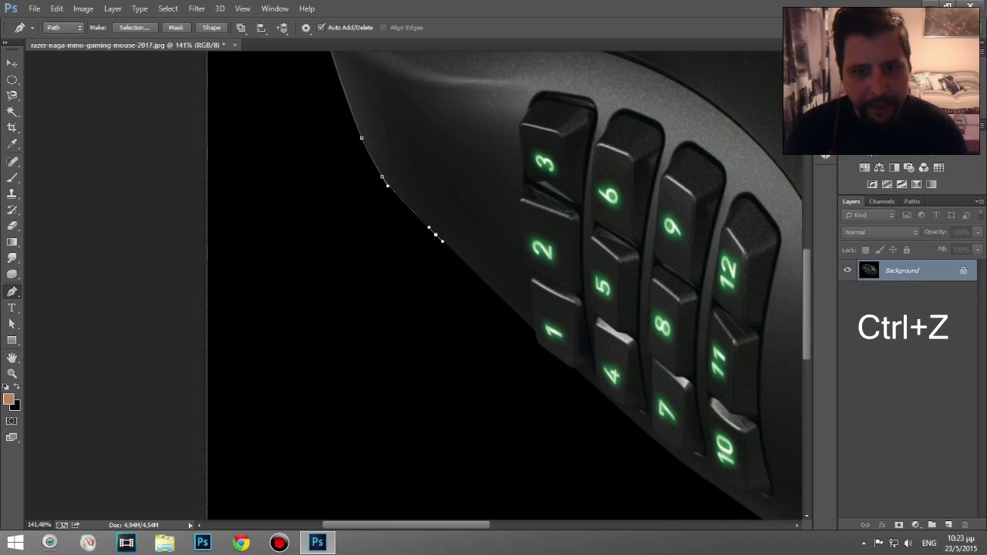
# Step: Trace the outer edge beneath the numbered side keys and onto the mouse's lower body
pyautogui.moveTo(491, 289); pyautogui.dragTo(537, 343)
pyautogui.hotkey('ctrl', 'z')
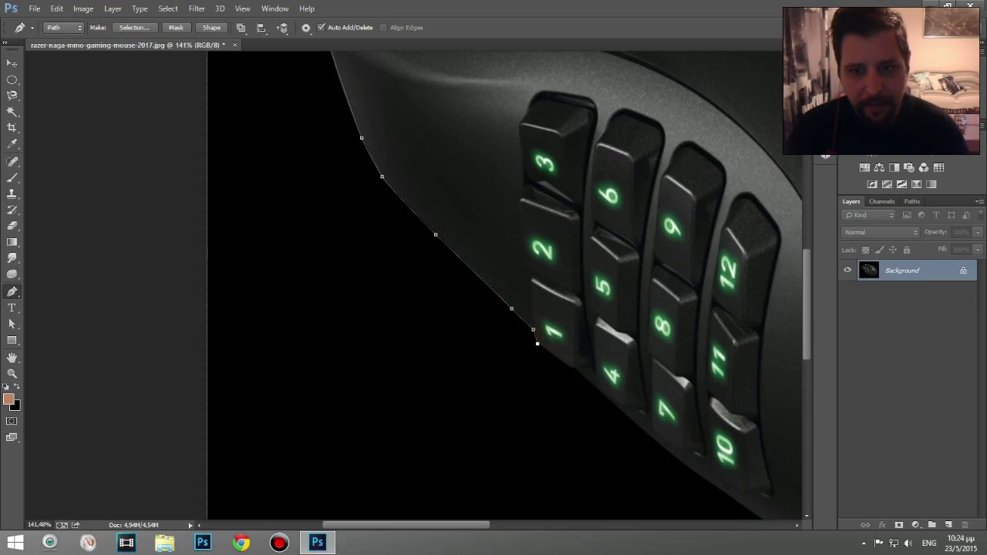
pyautogui.click(573, 369)
pyautogui.moveTo(587, 382); pyautogui.dragTo(542, 361)
pyautogui.moveTo(616, 394); pyautogui.dragTo(519, 326)
pyautogui.moveTo(594, 335); pyautogui.dragTo(491, 291)
pyautogui.moveTo(528, 340); pyautogui.dragTo(539, 345)
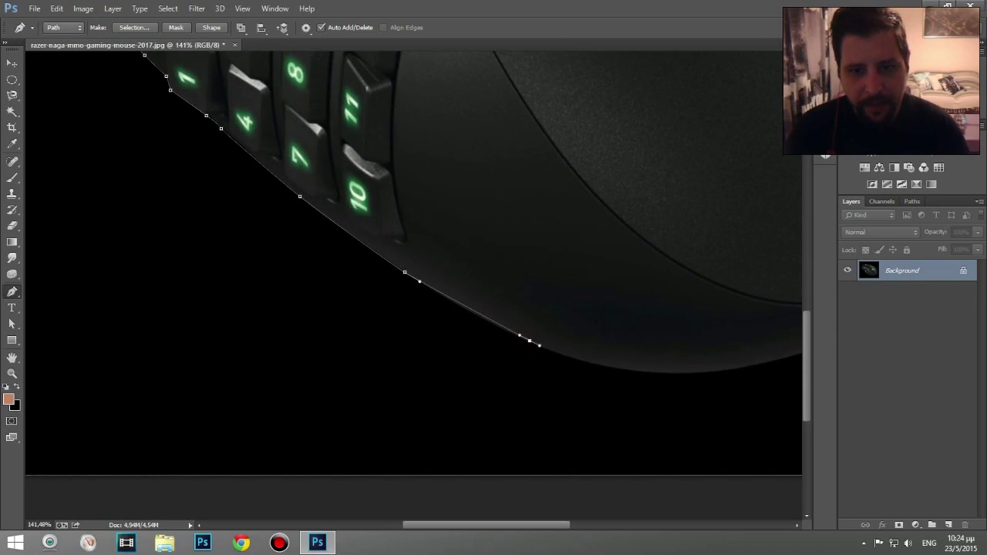
# Step: Curve the path around the lowest part of the mouse body towards its rear
pyautogui.moveTo(639, 372); pyautogui.dragTo(661, 375)
pyautogui.moveTo(738, 364); pyautogui.dragTo(569, 334)
pyautogui.moveTo(601, 300); pyautogui.dragTo(539, 323)
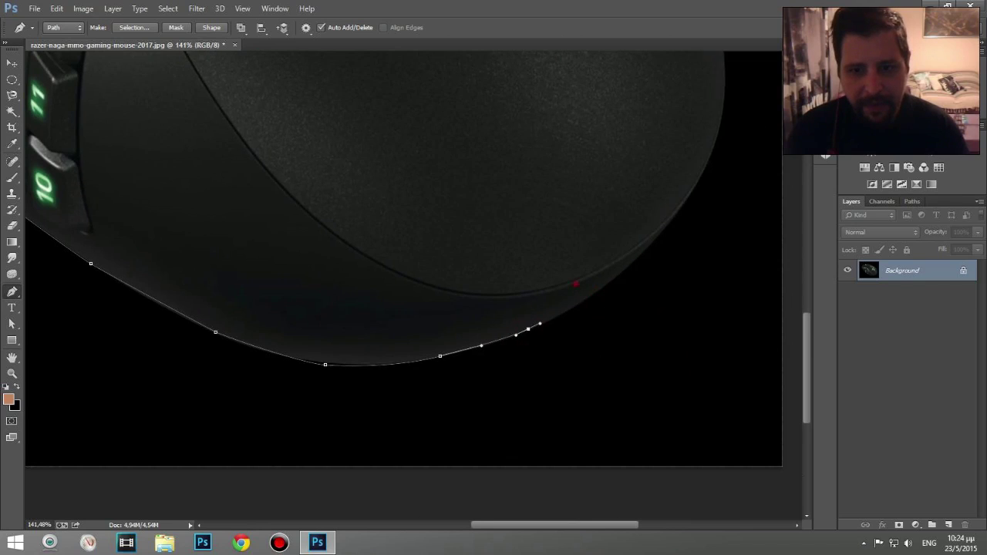
# Step: Refine the path along the lower rear curve, undoing badly placed anchors and adding closer-fitting ones
pyautogui.scroll(5, 685, 267)
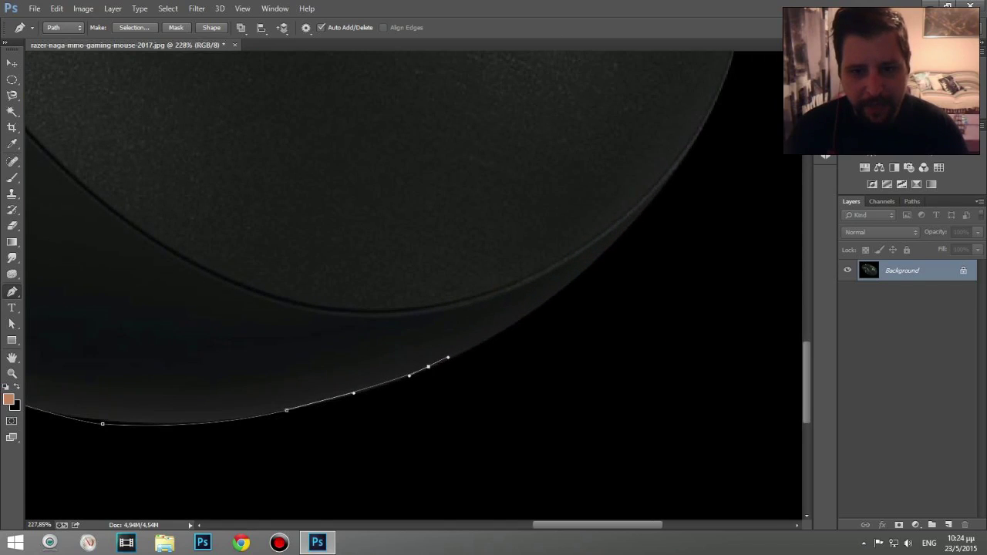
pyautogui.moveTo(512, 323); pyautogui.dragTo(453, 375)
pyautogui.hotkey('ctrl', 'z')
pyautogui.hotkey('ctrl', 'z')
pyautogui.hotkey('ctrl', 'z')
pyautogui.moveTo(526, 313); pyautogui.dragTo(468, 330)
pyautogui.click(556, 277)
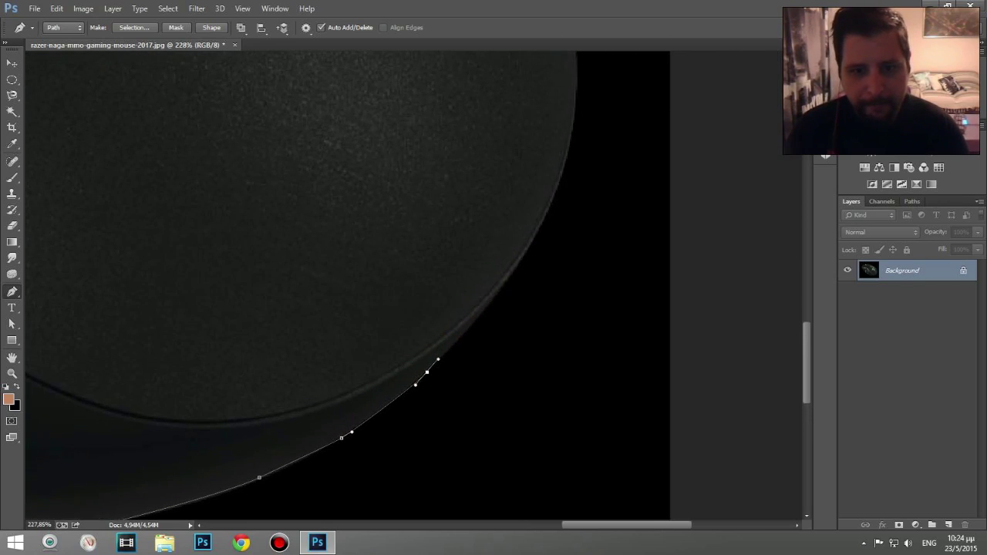
# Step: Carry the path up around the rounded rear end of the mouse, undoing anchors that do not fit the edge
pyautogui.moveTo(508, 277); pyautogui.dragTo(515, 263)
pyautogui.moveTo(530, 178); pyautogui.dragTo(409, 298)
pyautogui.moveTo(447, 271); pyautogui.dragTo(453, 224)
pyautogui.moveTo(449, 120); pyautogui.dragTo(445, 341)
pyautogui.moveTo(405, 198); pyautogui.dragTo(379, 153)
pyautogui.hotkey('ctrl', 'z')
pyautogui.moveTo(454, 310); pyautogui.dragTo(505, 378)
pyautogui.hotkey('ctrl', 'z')
# Step: Continue the path up the mouse's rear edge and over the small rear bulge to where it meets the upper ridge
pyautogui.moveTo(409, 237); pyautogui.dragTo(382, 206)
pyautogui.moveTo(333, 173); pyautogui.dragTo(433, 343)
pyautogui.moveTo(403, 282); pyautogui.dragTo(425, 299)
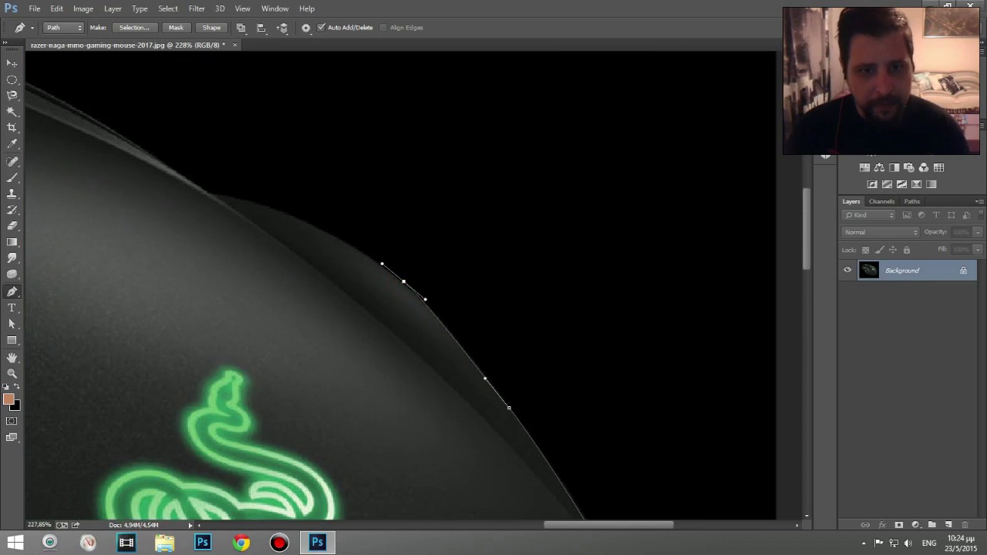
pyautogui.click(313, 230)
pyautogui.hotkey('ctrl', 'z')
pyautogui.moveTo(299, 219); pyautogui.dragTo(329, 230)
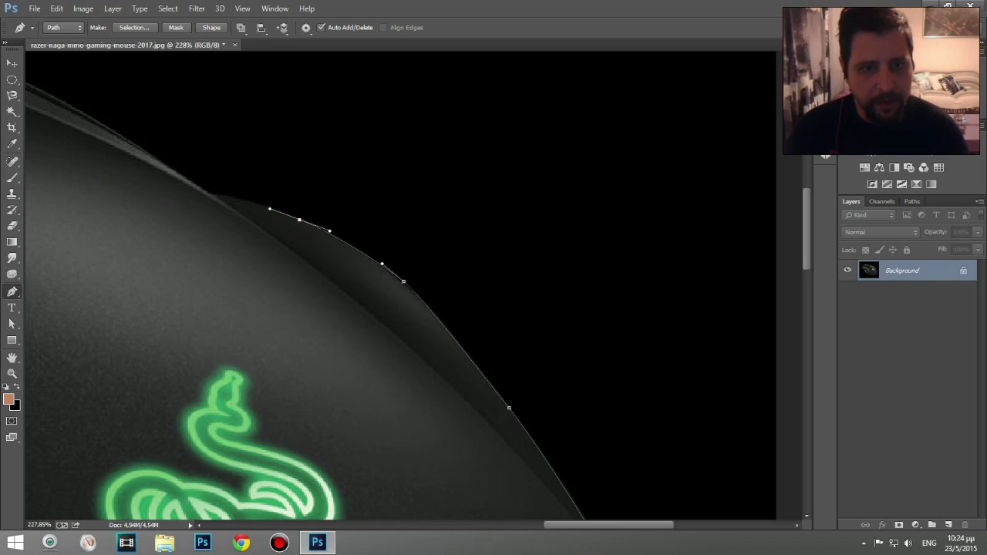
pyautogui.moveTo(247, 224); pyautogui.dragTo(539, 409)
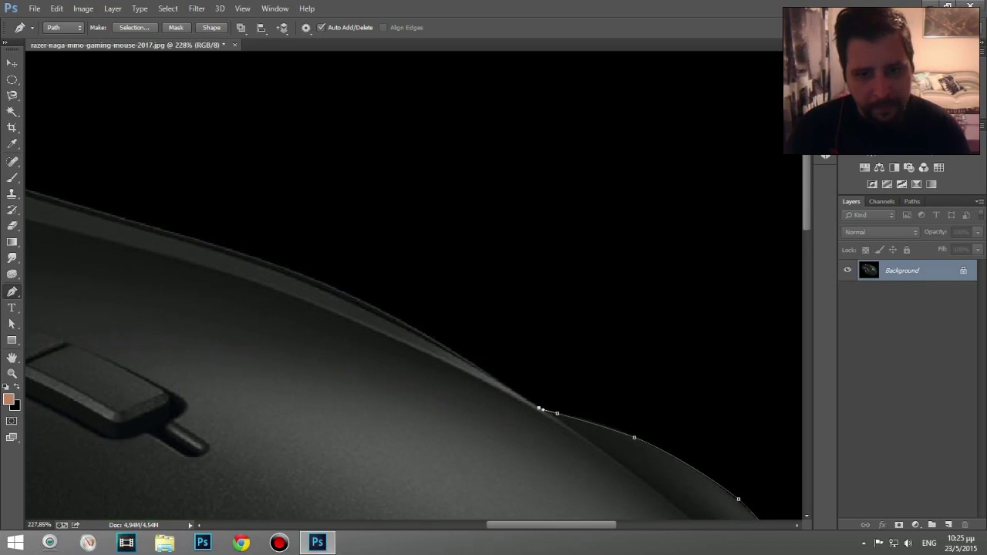
# Step: Trace the long upper ridge of the mouse with smooth anchors towards its front end
pyautogui.moveTo(401, 320); pyautogui.dragTo(452, 347)
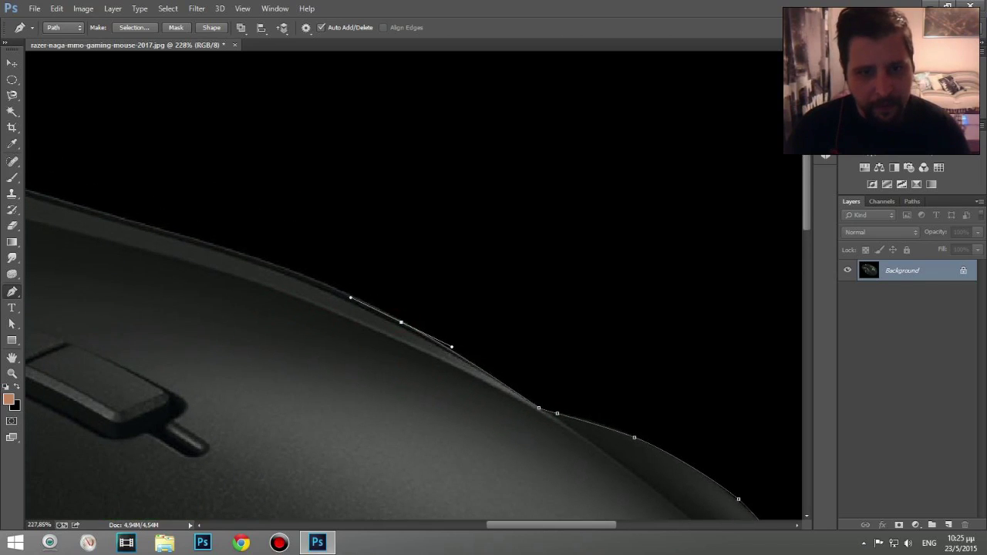
pyautogui.scroll(3, 350, 327)
pyautogui.moveTo(350, 327); pyautogui.dragTo(437, 344)
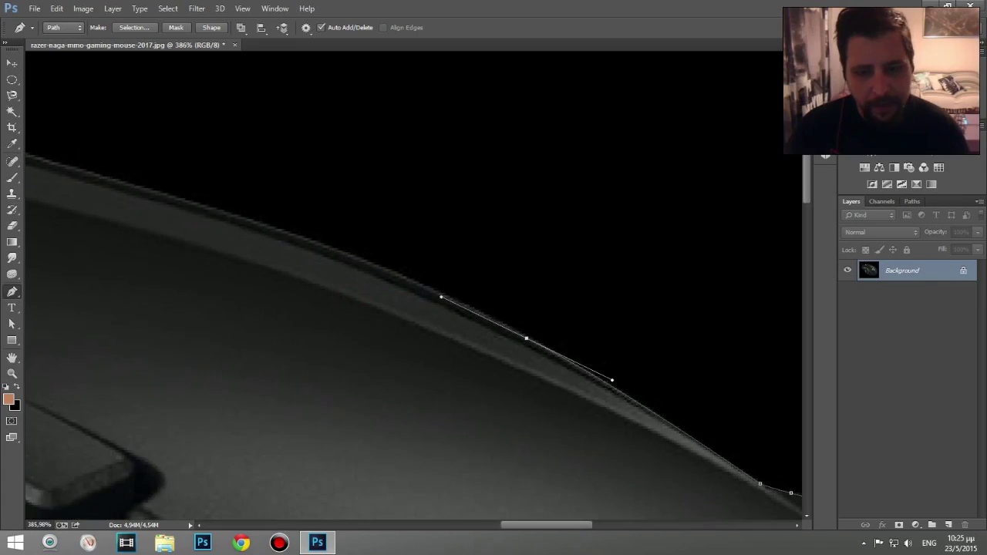
pyautogui.scroll(1, 466, 316)
pyautogui.scroll(3, 463, 310)
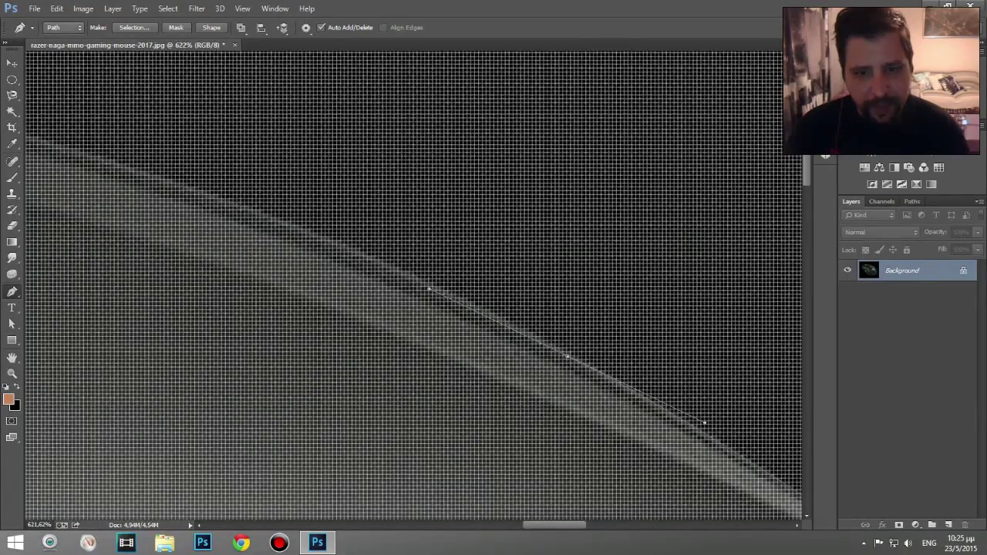
pyautogui.scroll(-2, 466, 317)
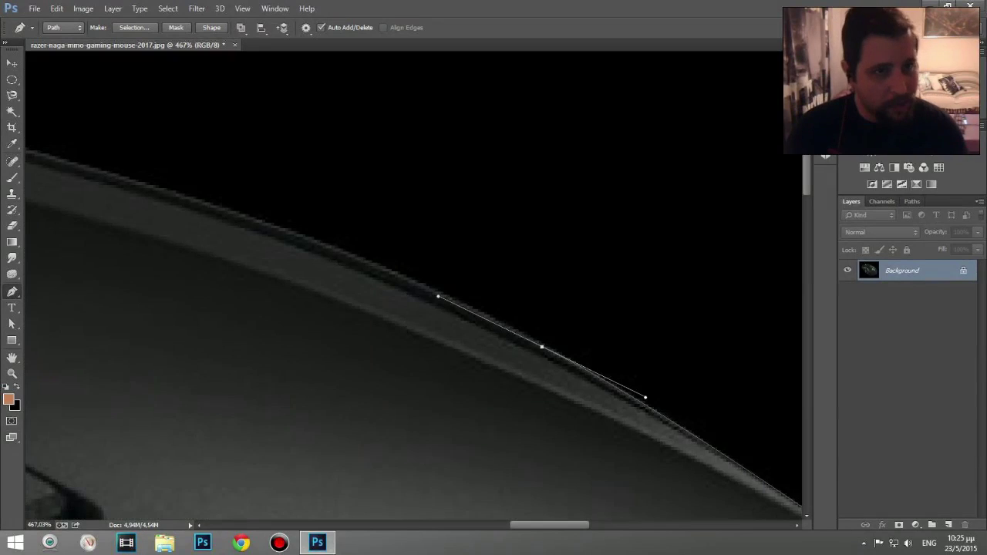
pyautogui.scroll(-2, 262, 208)
pyautogui.scroll(2, 262, 208)
pyautogui.moveTo(264, 224); pyautogui.dragTo(737, 396)
pyautogui.moveTo(259, 243); pyautogui.dragTo(197, 226)
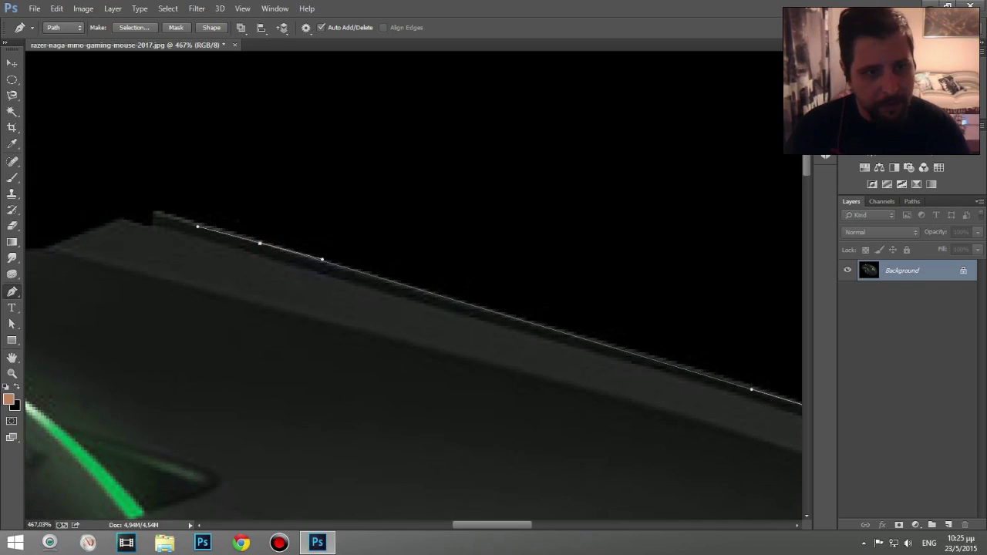
# Step: Outline the small notch at the ridge's front end and carry the path along the upper edge of the far mouse button
pyautogui.click(155, 211)
pyautogui.click(152, 229)
pyautogui.click(121, 220)
pyautogui.moveTo(137, 270); pyautogui.dragTo(506, 329)
pyautogui.click(412, 307)
pyautogui.moveTo(271, 334); pyautogui.dragTo(539, 338)
pyautogui.moveTo(343, 332); pyautogui.dragTo(257, 339)
# Step: Trace around the far button's pointed tip and into the narrow gap in front of the scroll wheel
pyautogui.moveTo(189, 354); pyautogui.dragTo(153, 373)
pyautogui.click(164, 403)
pyautogui.click(229, 418)
pyautogui.click(286, 432)
pyautogui.click(274, 441)
pyautogui.click(204, 447)
pyautogui.click(182, 452)
# Step: Follow the front edge of the near mouse button from the scroll wheel gap towards the cable
pyautogui.moveTo(221, 465); pyautogui.dragTo(499, 333)
pyautogui.click(420, 333)
pyautogui.click(384, 347)
pyautogui.click(347, 359)
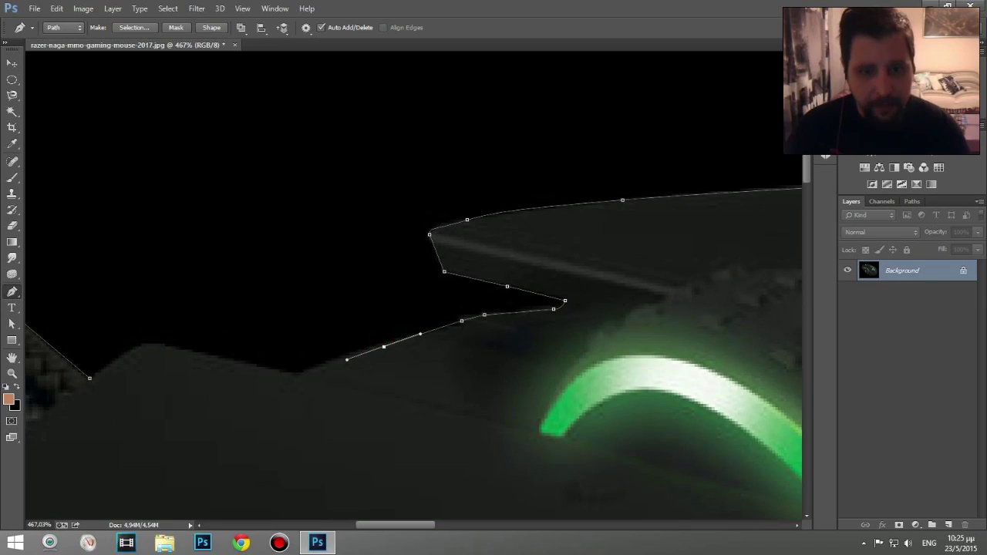
pyautogui.click(326, 363)
pyautogui.click(292, 373)
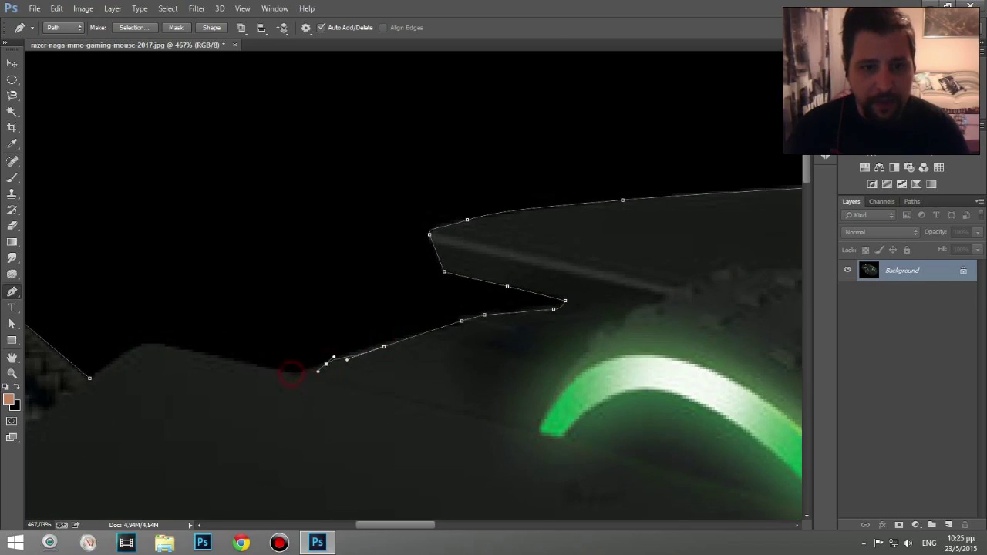
pyautogui.click(217, 362)
pyautogui.click(193, 355)
pyautogui.click(171, 348)
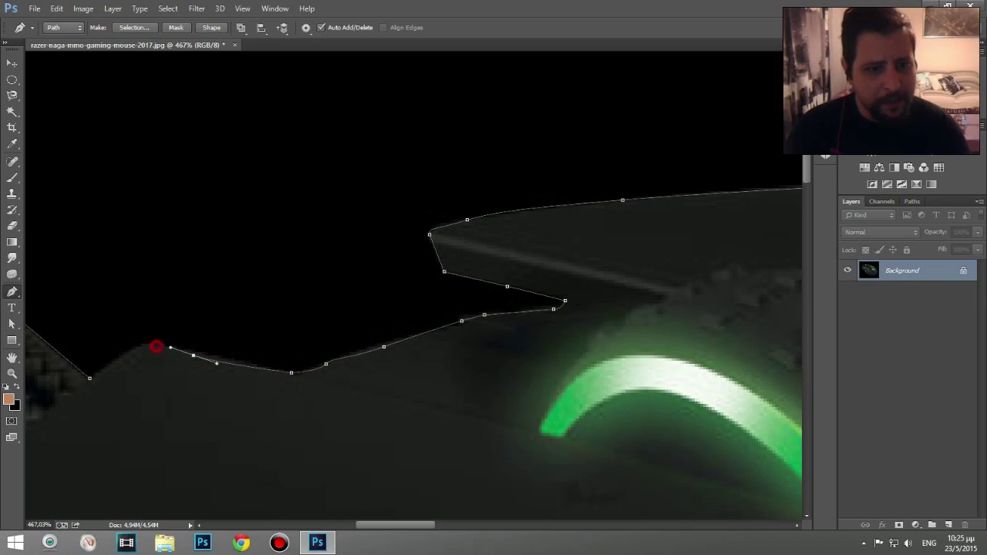
# Step: Trace the last bump beside the cable and close the path at the cable's base
pyautogui.click(155, 347)
pyautogui.click(128, 351)
pyautogui.click(121, 356)
pyautogui.click(113, 361)
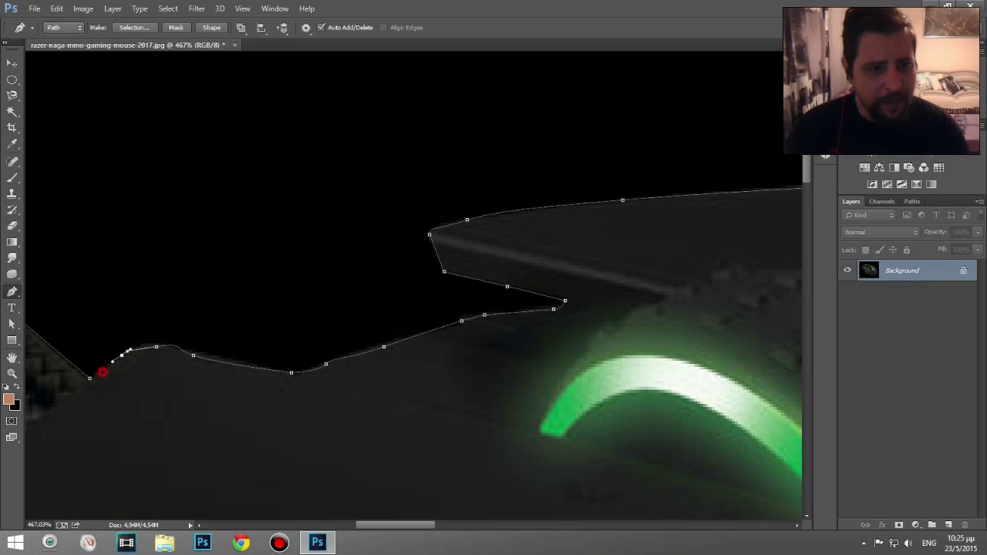
pyautogui.scroll(-2, 88, 375)
pyautogui.click(52, 432)
pyautogui.scroll(-3, 308, 370)
pyautogui.scroll(3, 309, 370)
# Step: Remove the extra anchor near the far button's tip and adjust the adjoining curve handle, undoing the last handle change
pyautogui.click(452, 252)
pyautogui.moveTo(478, 233); pyautogui.dragTo(478, 245)
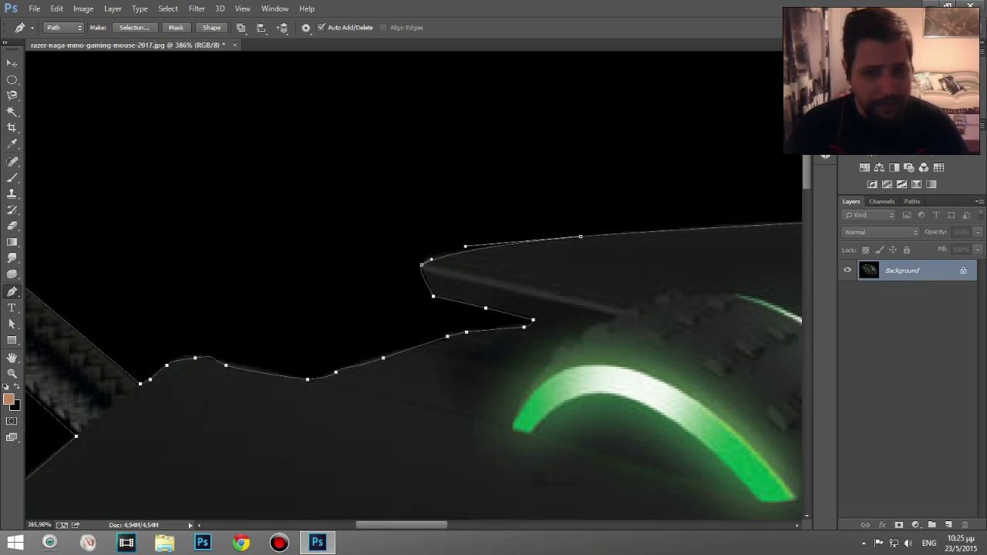
pyautogui.moveTo(465, 246); pyautogui.dragTo(474, 221)
pyautogui.hotkey('ctrl', 'z')
pyautogui.scroll(-3, 512, 277)
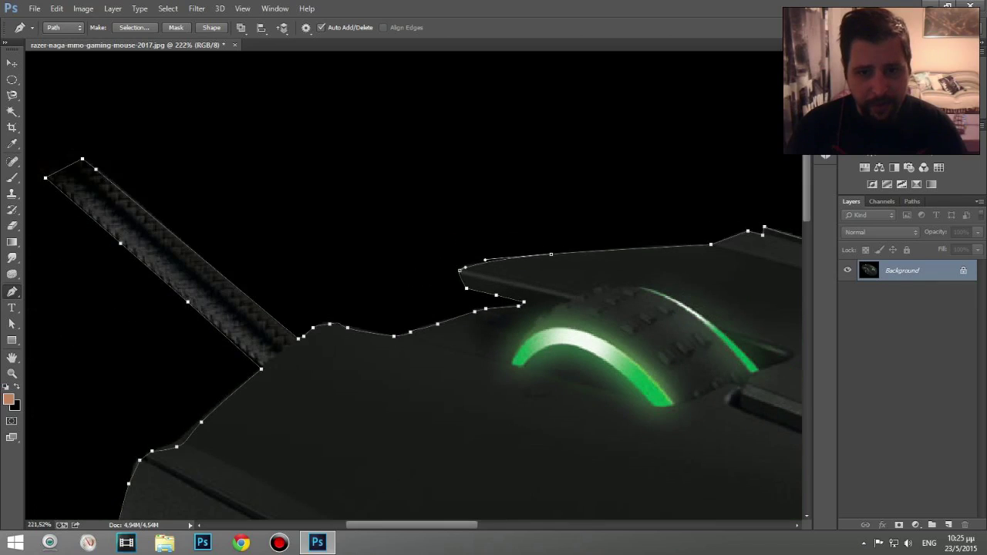
# Step: Remove a surplus anchor from the edge below the scroll wheel gap, undoing the deletion of the neighbouring anchor
pyautogui.click(504, 307)
pyautogui.click(451, 319)
pyautogui.click(473, 311)
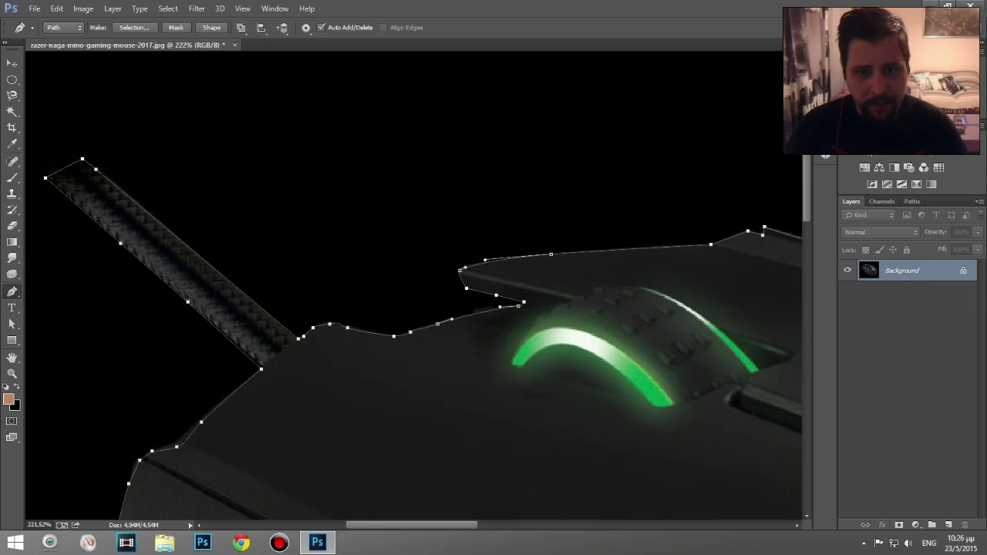
pyautogui.hotkey('ctrl', 'z')
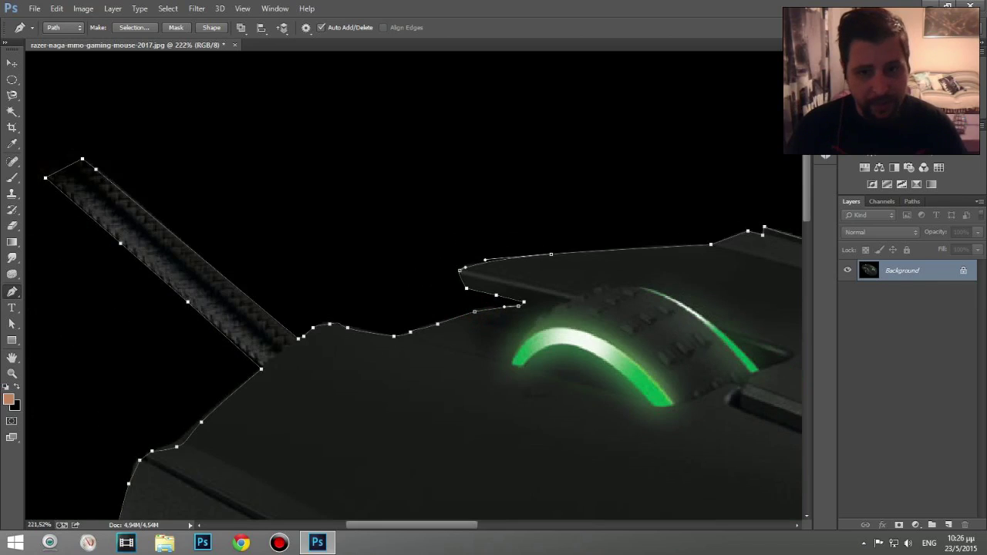
# Step: Convert the closed mouse path into a new anti-aliased selection with a feather radius of 2 pixels
pyautogui.scroll(-5, 236, 254)
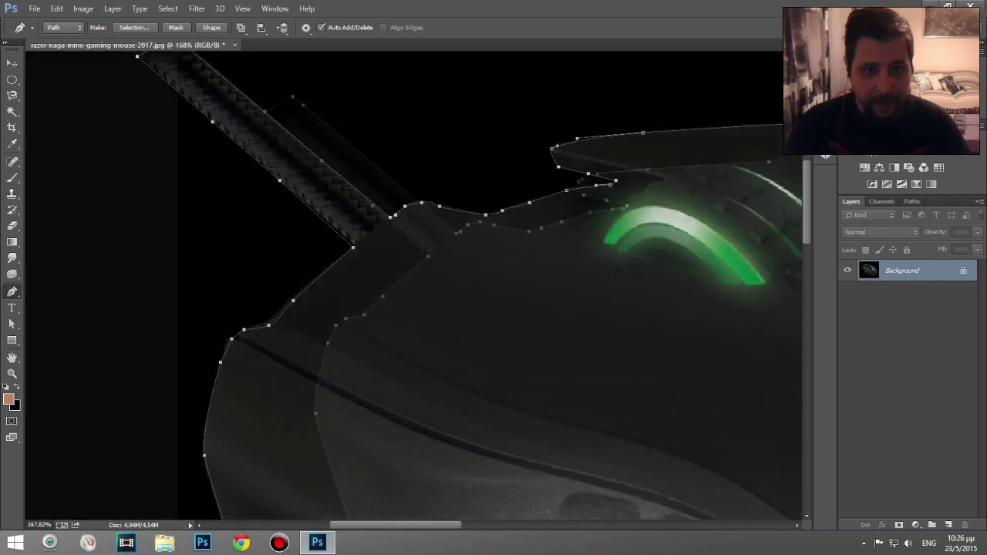
pyautogui.scroll(-3, 674, 309)
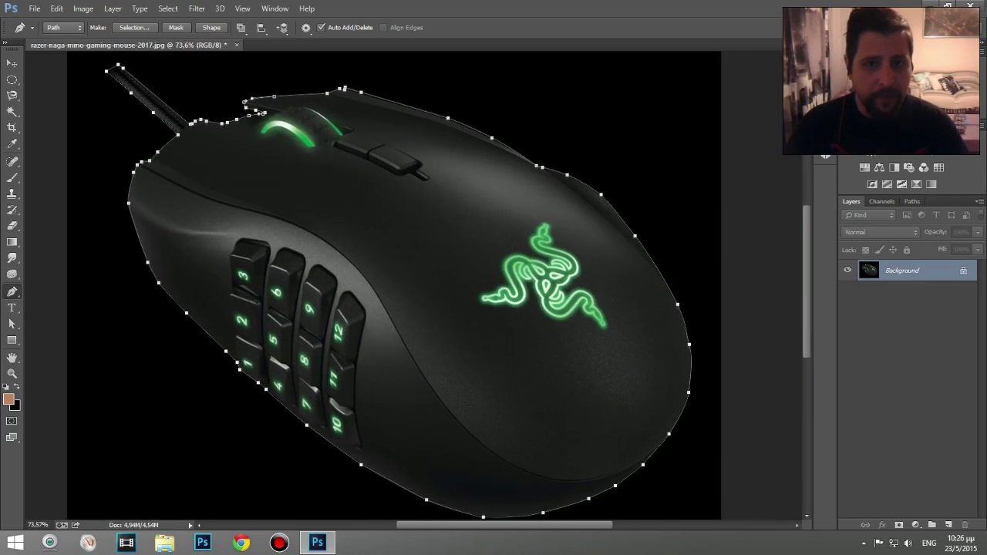
pyautogui.scroll(1, 394, 286)
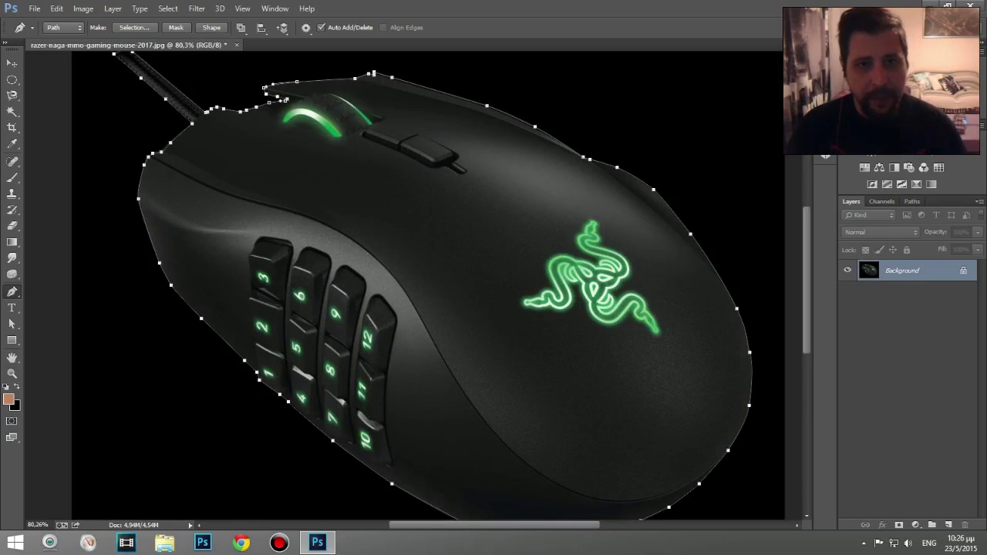
pyautogui.rightClick(400, 210)
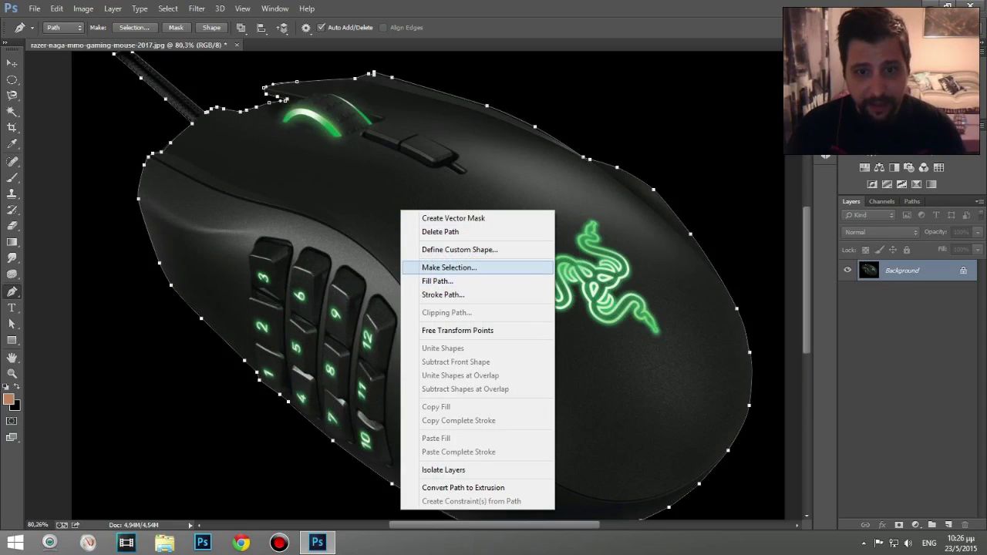
pyautogui.click(462, 267)
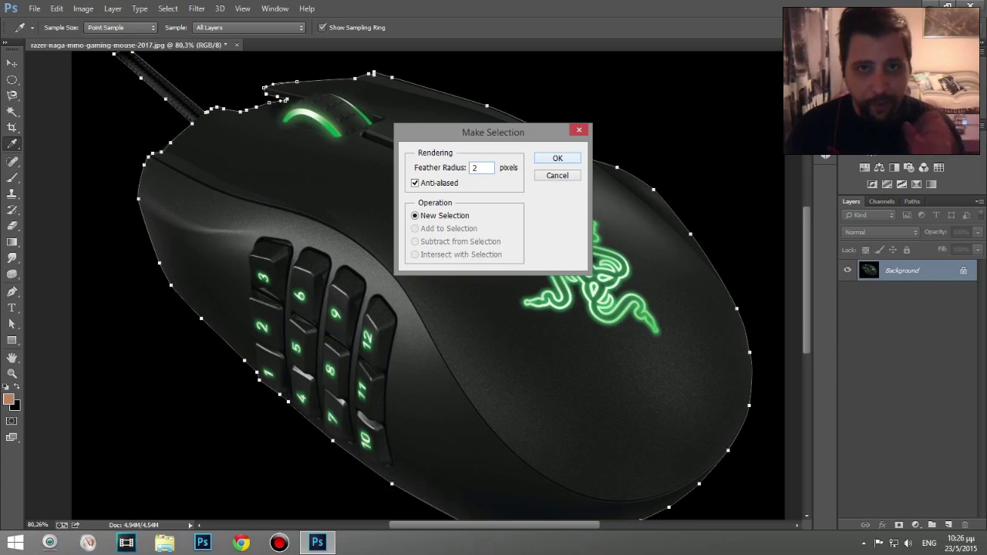
pyautogui.click(557, 158)
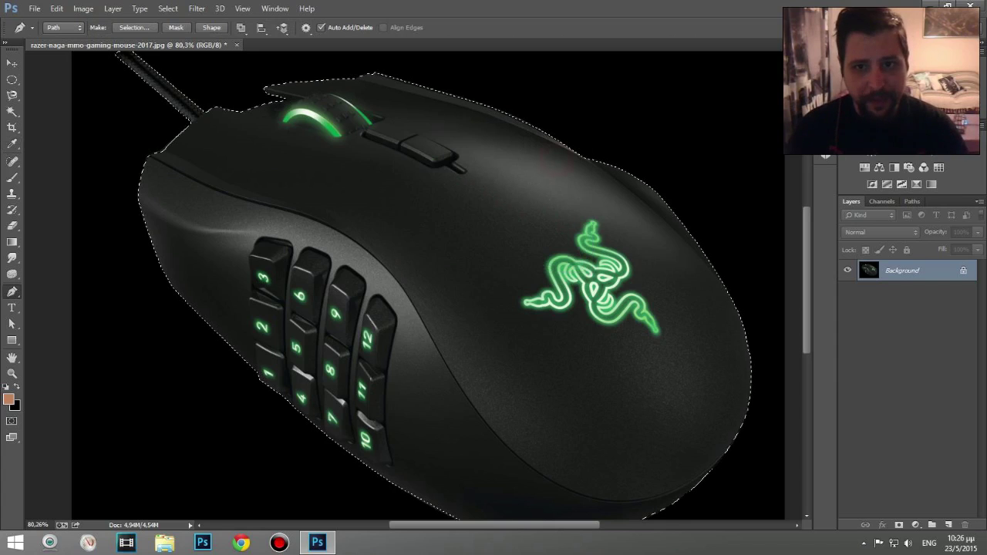
pyautogui.scroll(-3, 614, 168)
pyautogui.scroll(3, 432, 286)
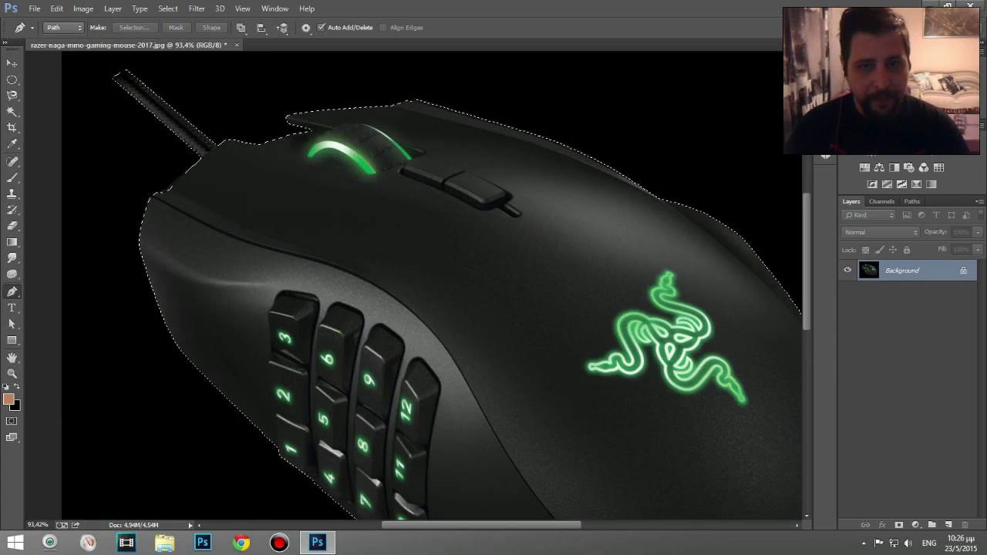
pyautogui.scroll(-2, 432, 285)
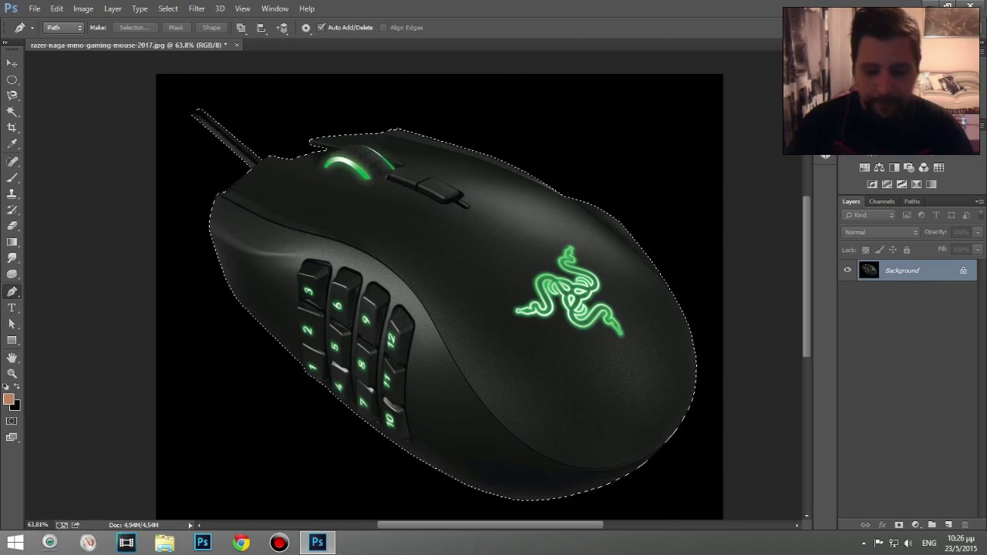
pyautogui.rightClick(439, 231)
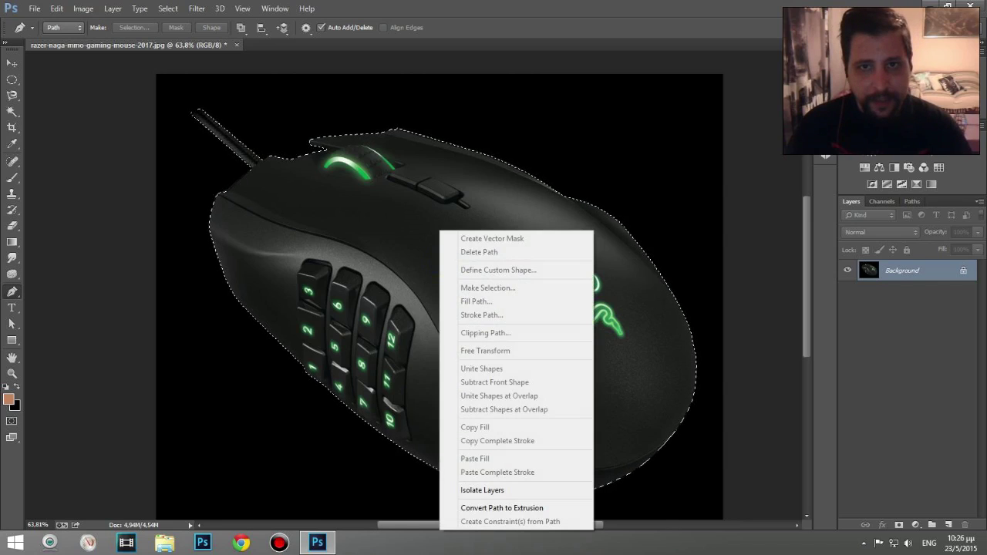
pyautogui.click(523, 5)
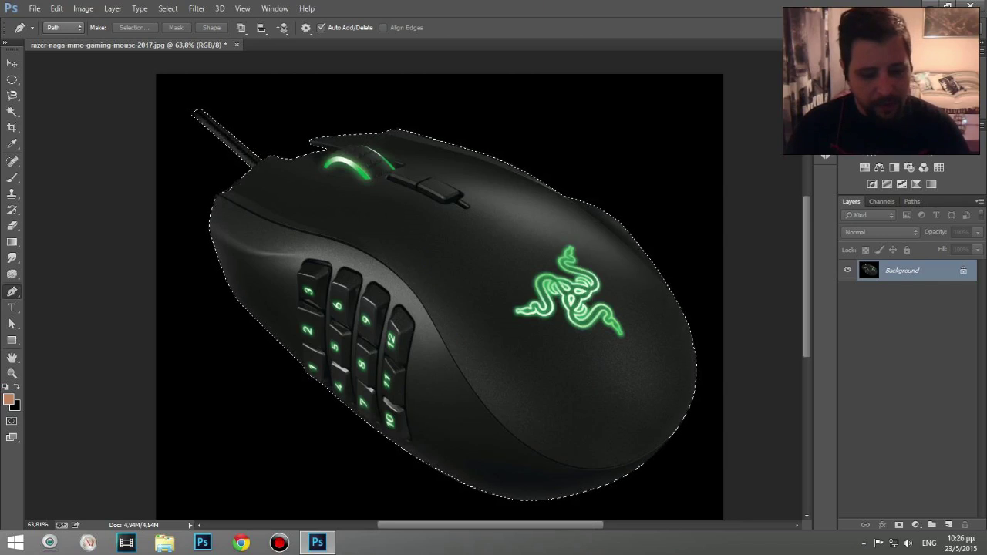
# Step: Try inverting the selection and cutting the black background onto a new layer, and undo both the cut and the inversion
pyautogui.hotkey('ctrl', 'shift', 'i')
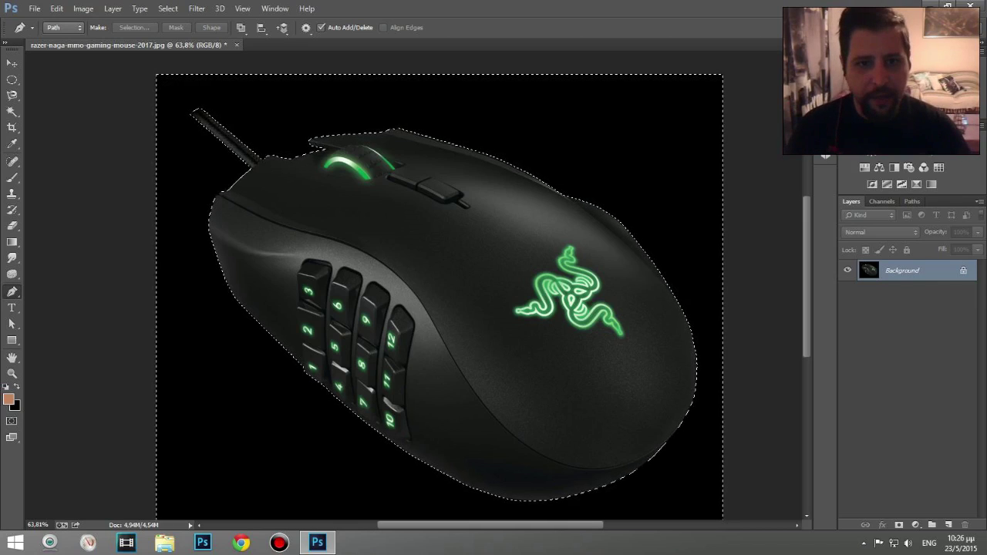
pyautogui.click(113, 8)
pyautogui.moveTo(124, 21)
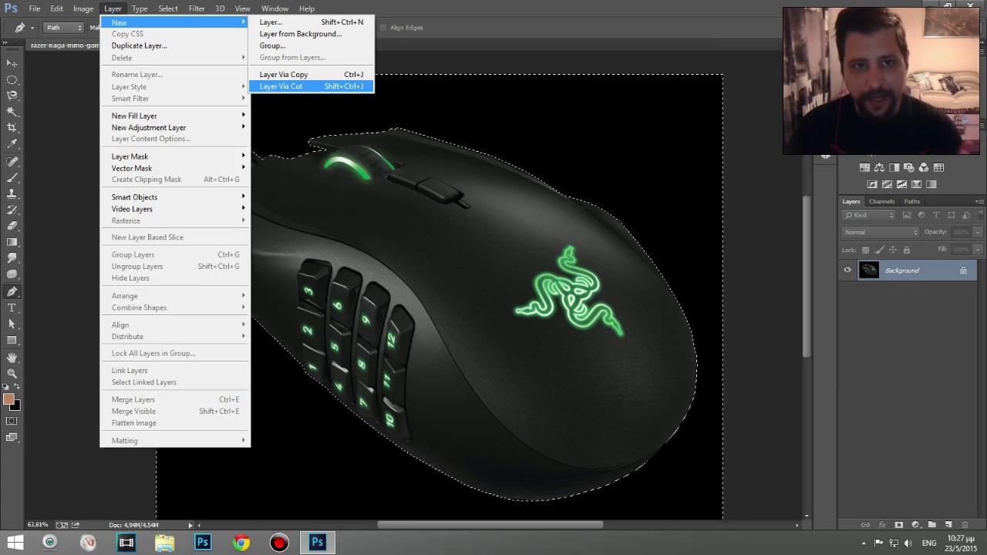
pyautogui.click(305, 85)
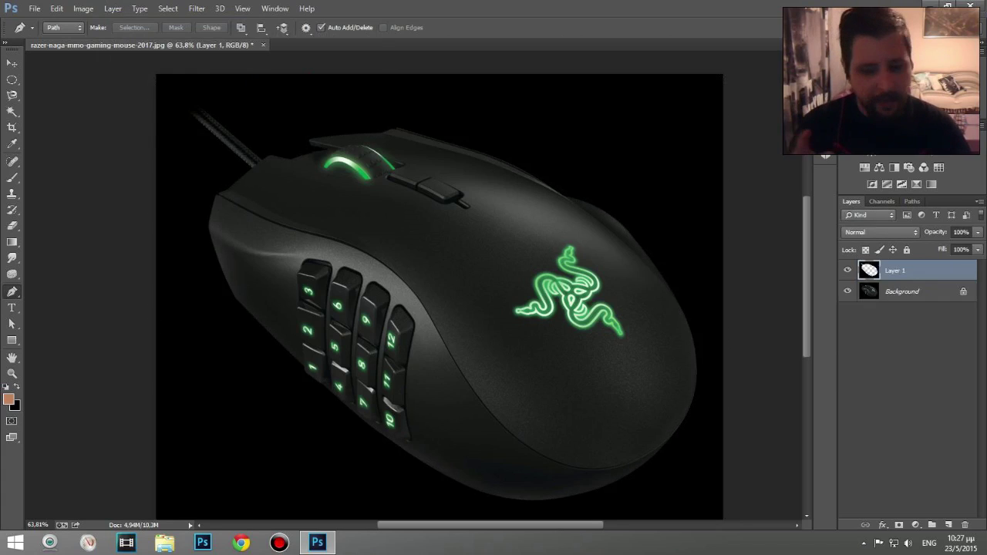
pyautogui.hotkey('ctrl', 'z')
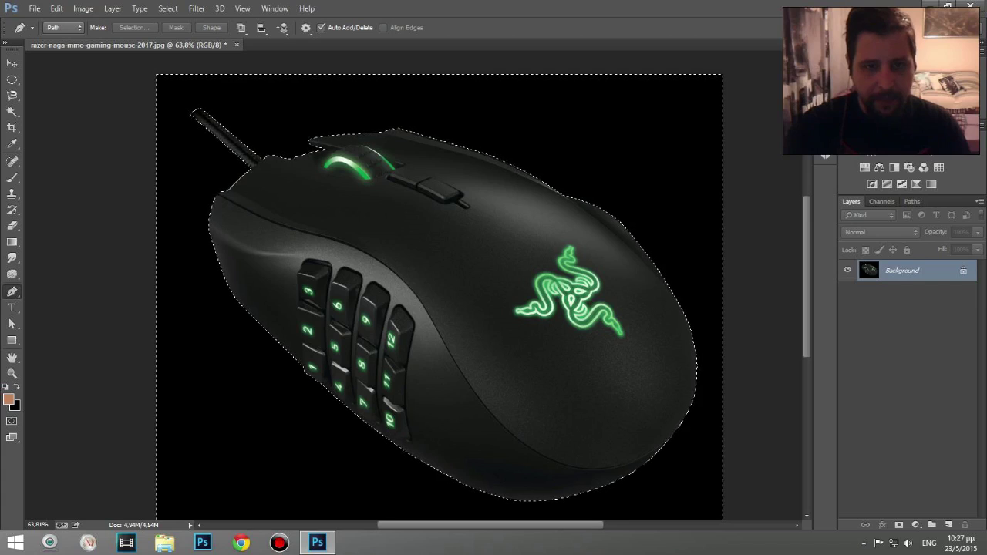
pyautogui.hotkey('ctrl', 'shift', 'i')
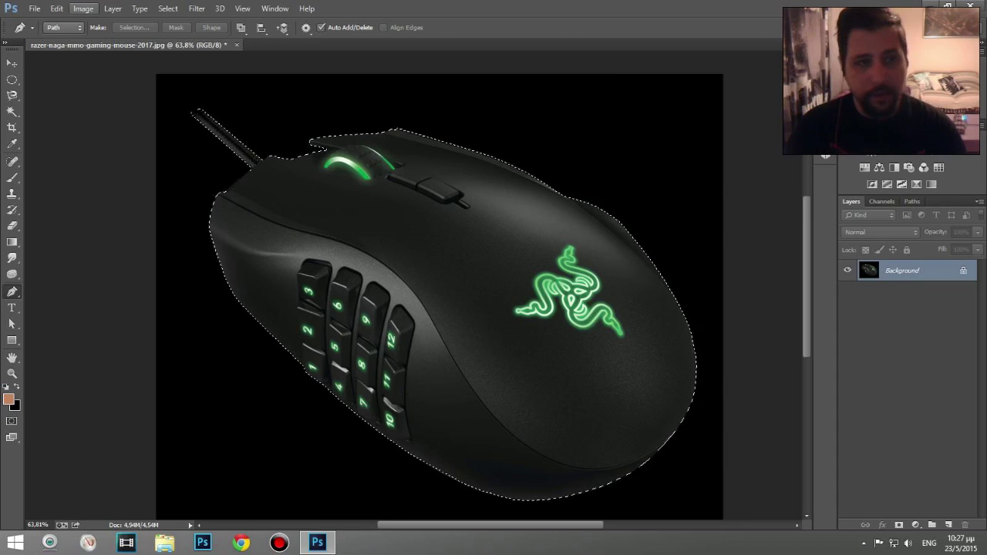
# Step: Cut the selected mouse onto its own layer with Layer Via Cut
pyautogui.click(83, 8)
pyautogui.moveTo(101, 39)
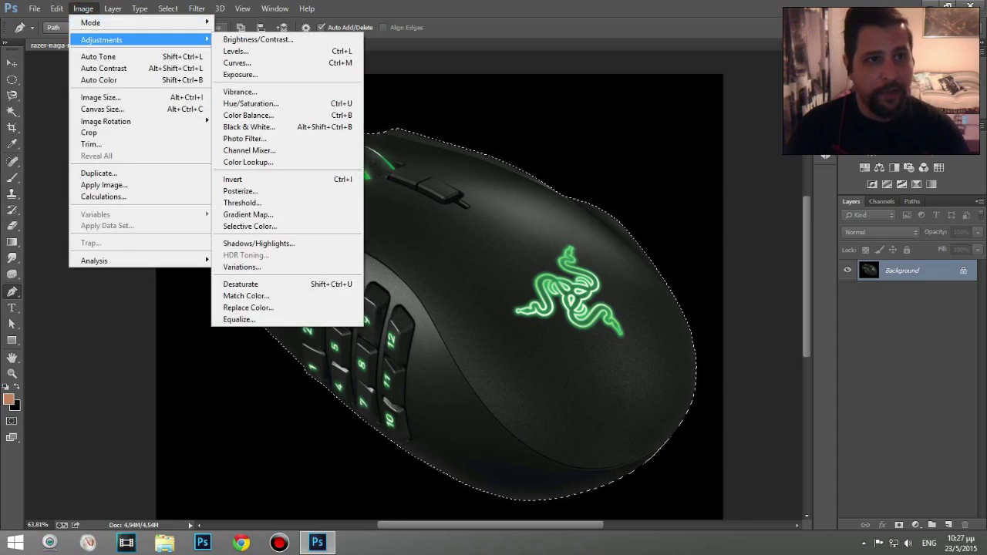
pyautogui.moveTo(57, 9)
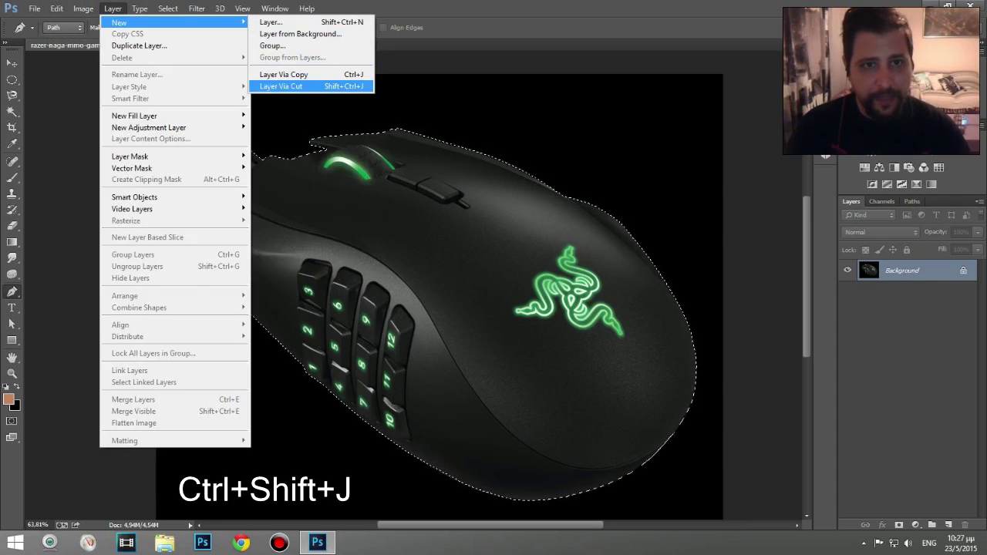
pyautogui.click(290, 87)
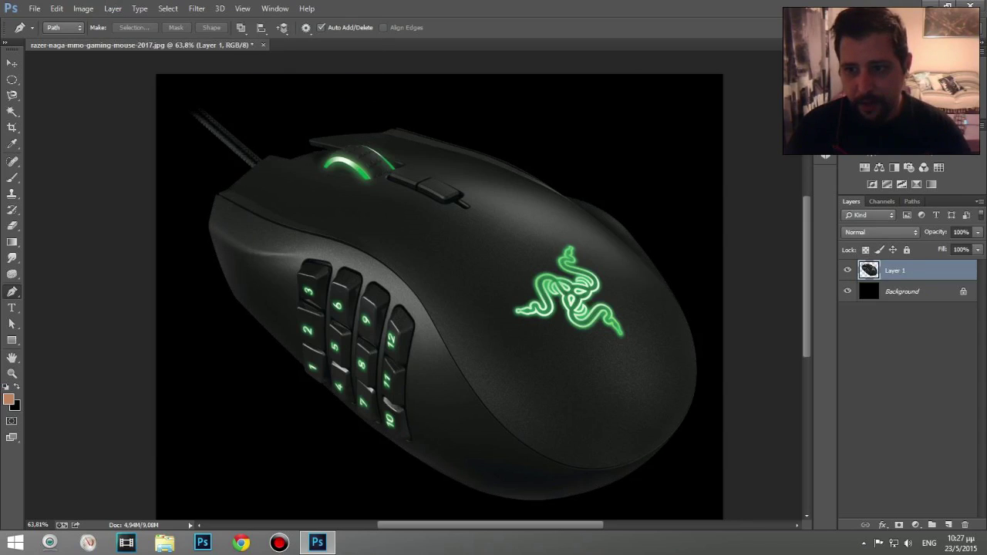
# Step: Delete the black Background layer from behind the mouse cut-out
pyautogui.rightClick(906, 295)
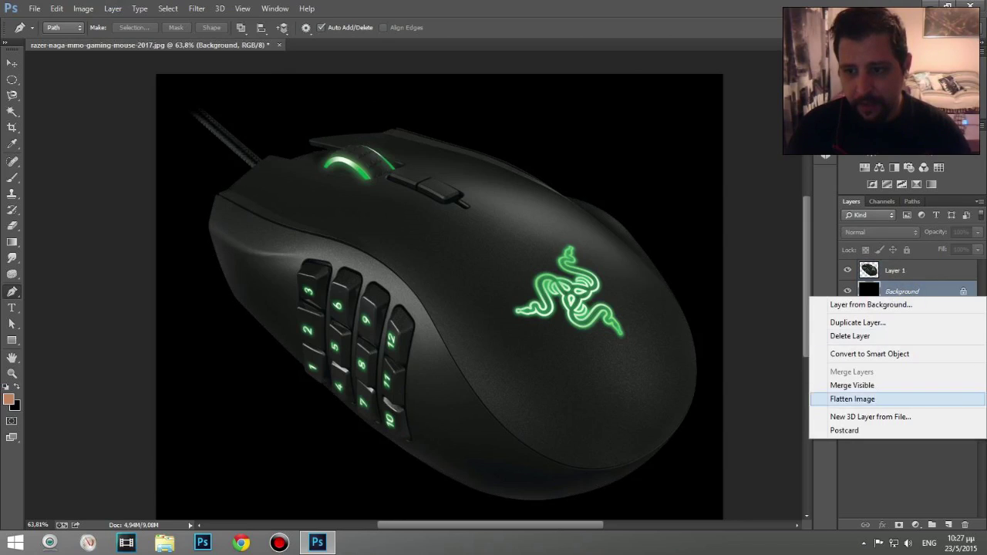
pyautogui.click(870, 337)
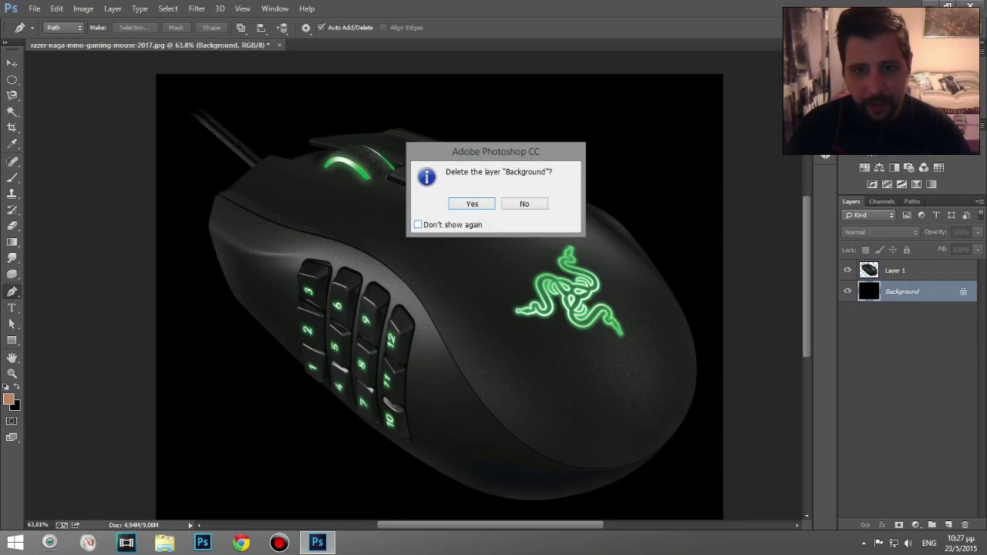
pyautogui.click(478, 203)
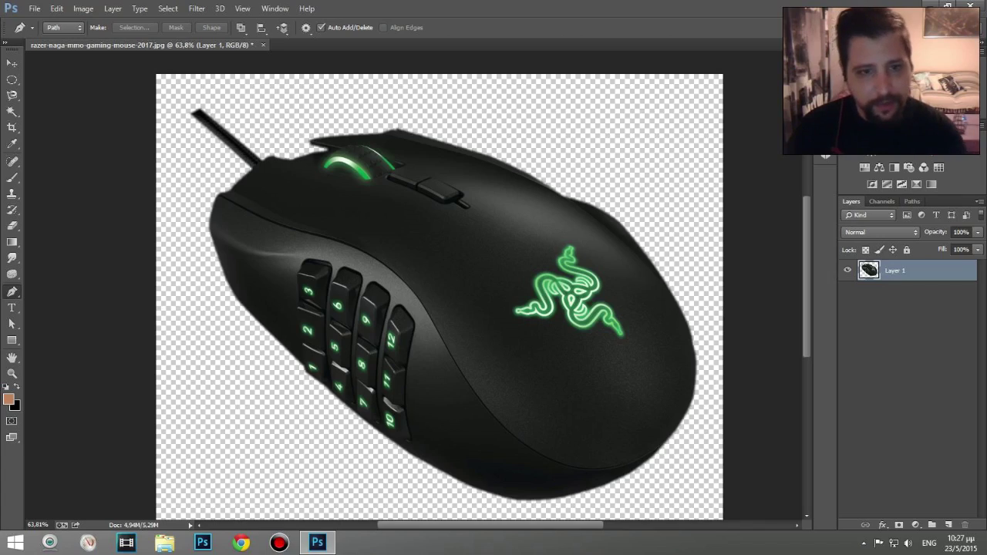
# Step: Examine the edges of the Pen tool cut-out up close, including the upper edge, scroll wheel area and cable
pyautogui.scroll(3, 347, 262)
pyautogui.moveTo(572, 59); pyautogui.dragTo(287, 155)
pyautogui.scroll(1, 455, 266)
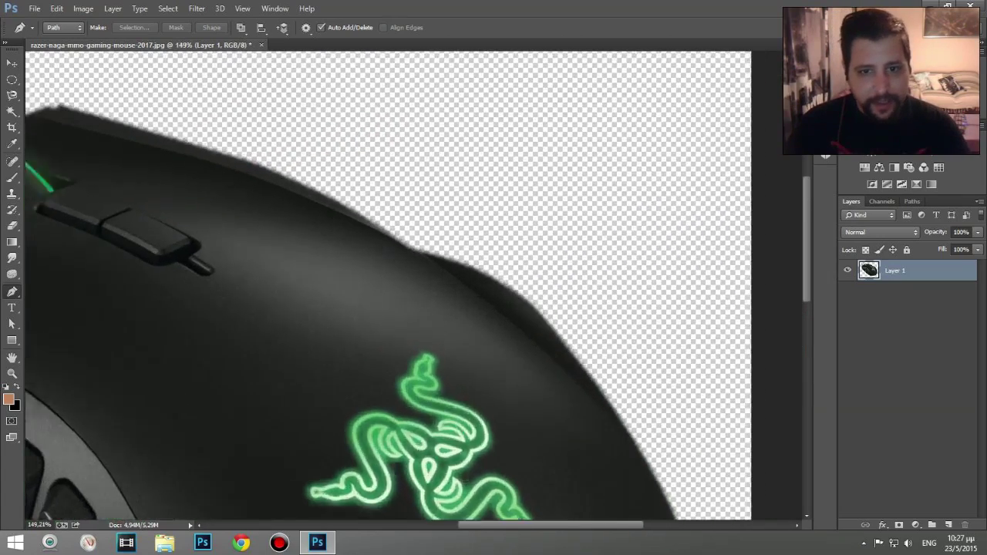
pyautogui.scroll(1, 424, 282)
pyautogui.moveTo(242, 185); pyautogui.dragTo(716, 380)
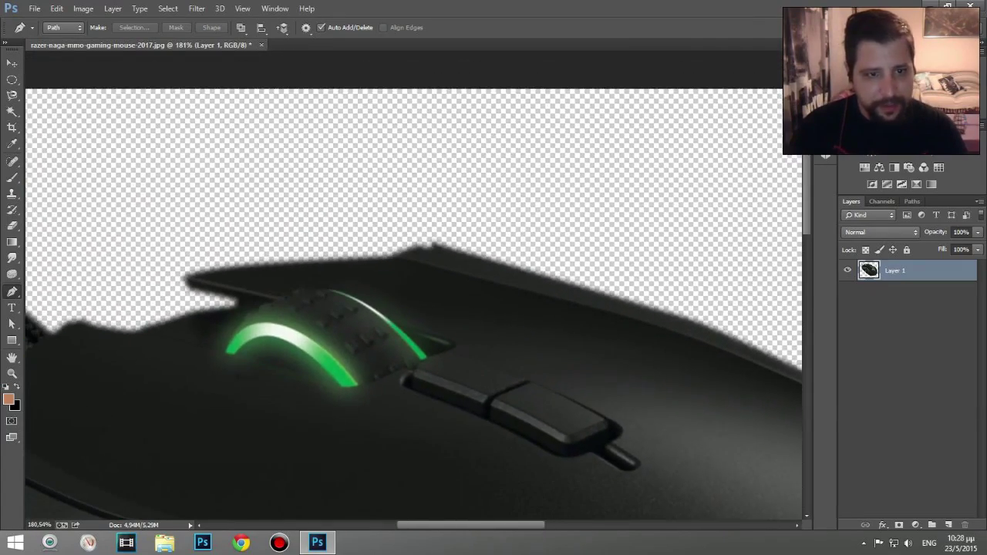
pyautogui.moveTo(219, 349); pyautogui.dragTo(423, 295)
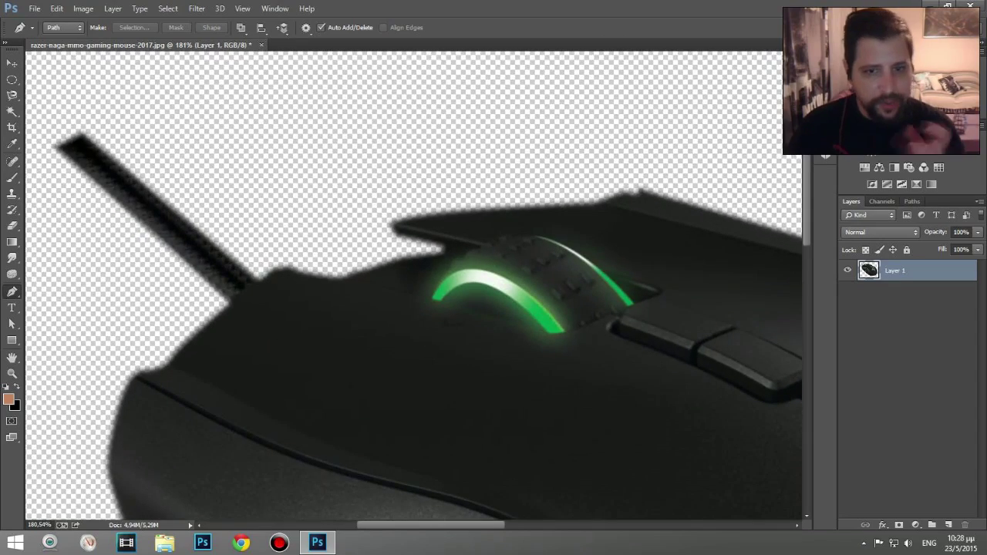
pyautogui.moveTo(410, 413); pyautogui.dragTo(267, 135)
pyautogui.scroll(-5, 267, 134)
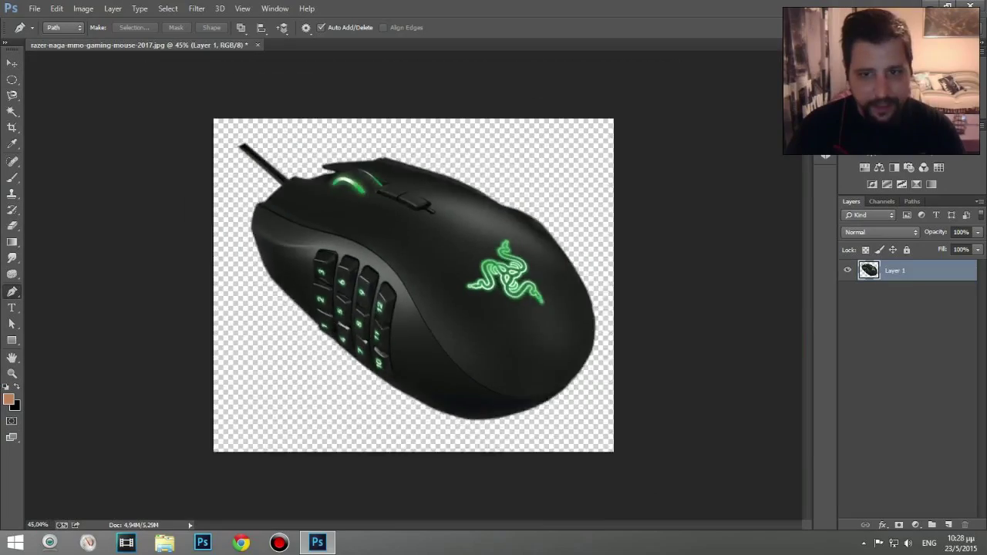
pyautogui.scroll(1, 427, 279)
# Step: Open wallpaper.jpg and bring the mouse cut-out into it as a new layer with the Move tool
pyautogui.click(12, 62)
pyautogui.click(35, 9)
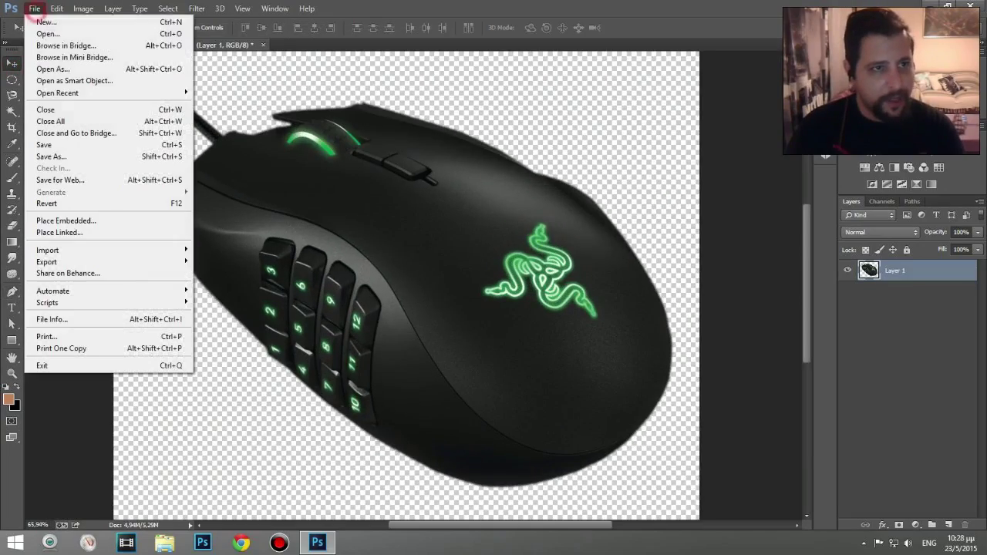
pyautogui.click(47, 34)
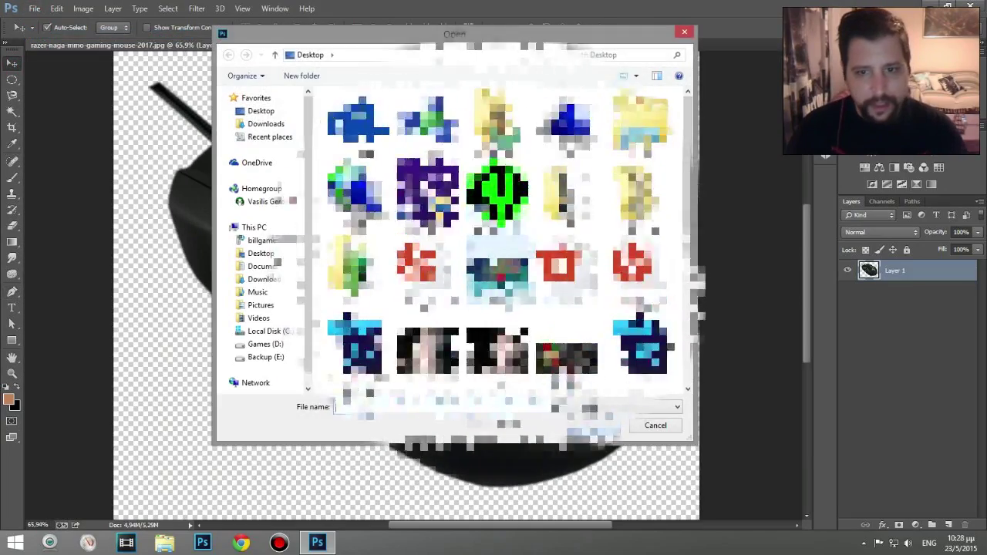
pyautogui.scroll(-3, 497, 239)
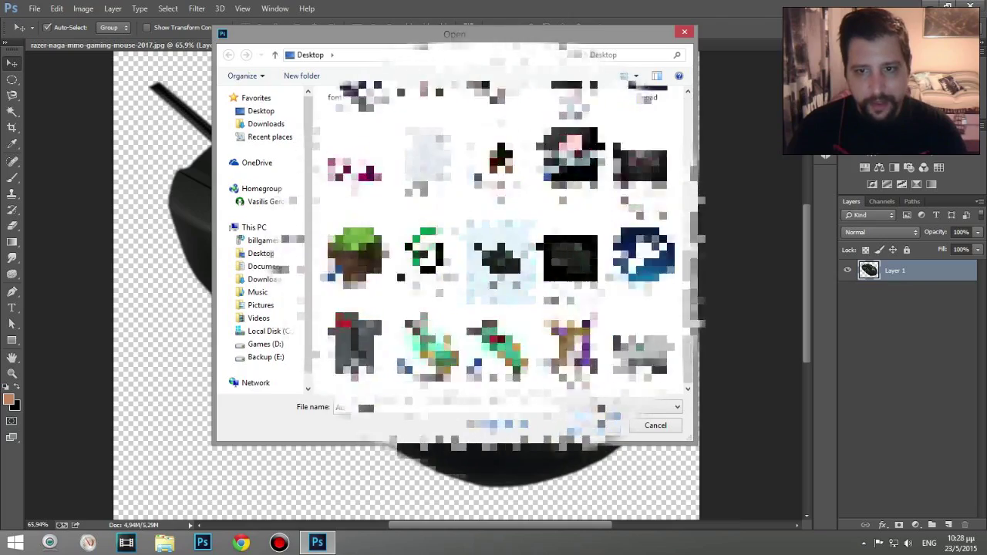
pyautogui.click(646, 350)
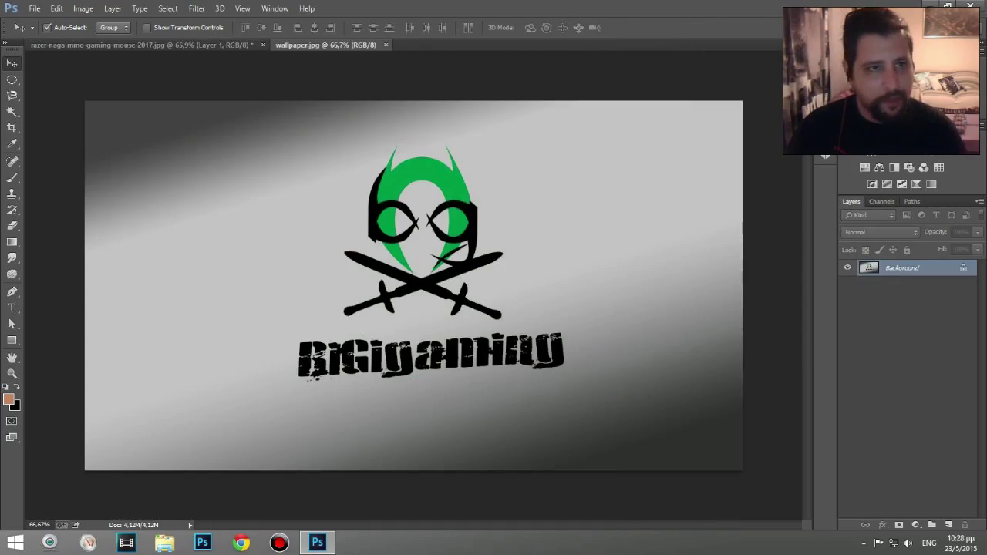
pyautogui.click(88, 44)
pyautogui.moveTo(328, 150); pyautogui.dragTo(351, 216)
# Step: Scale the mouse layer down to slightly less than half size and place it beside the skull logo
pyautogui.hotkey('ctrl', 't')
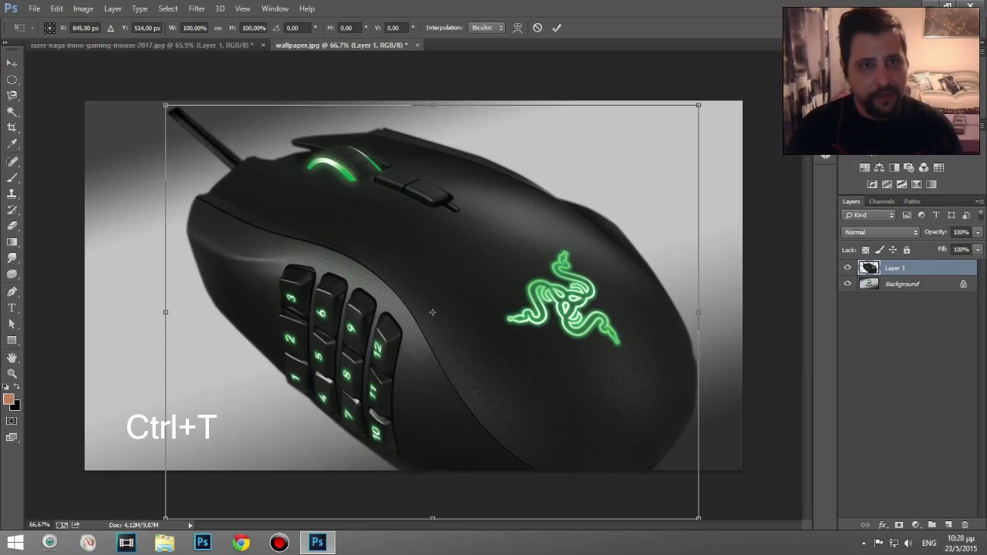
pyautogui.moveTo(165, 106); pyautogui.dragTo(446, 324)
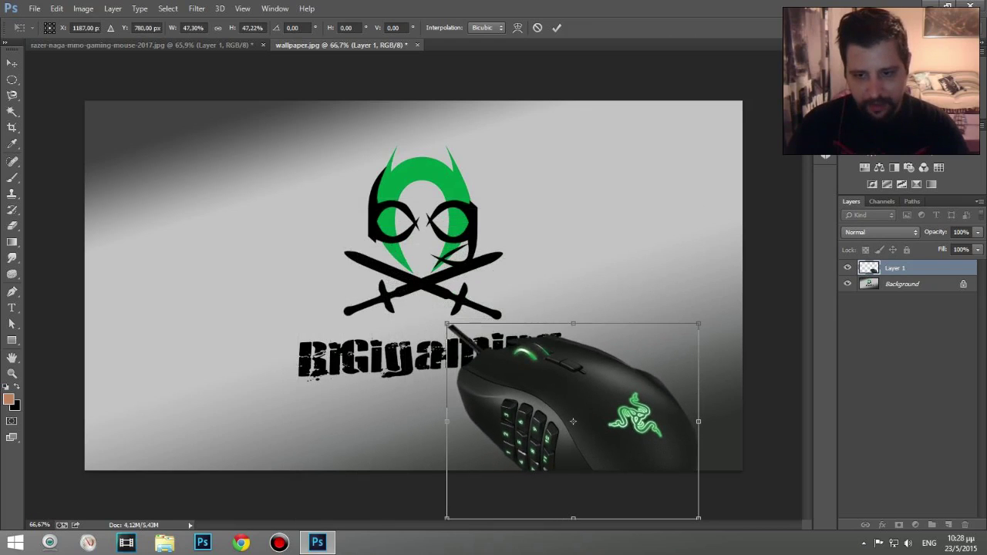
pyautogui.moveTo(572, 421); pyautogui.dragTo(589, 241)
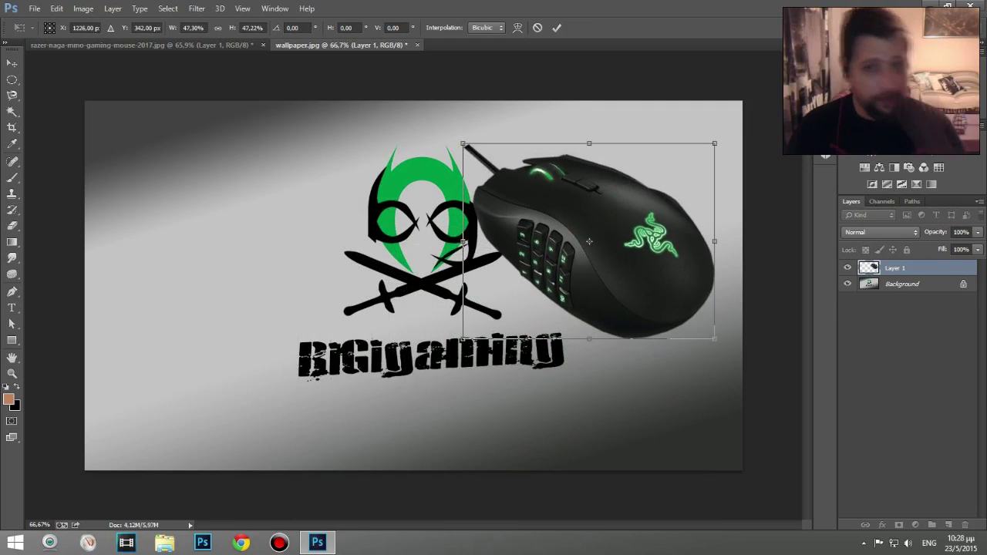
pyautogui.moveTo(462, 143)
pyautogui.mouseDown()
pyautogui.moveTo(519, 190)
pyautogui.moveTo(470, 149)
pyautogui.mouseUp()
pyautogui.press('Return')
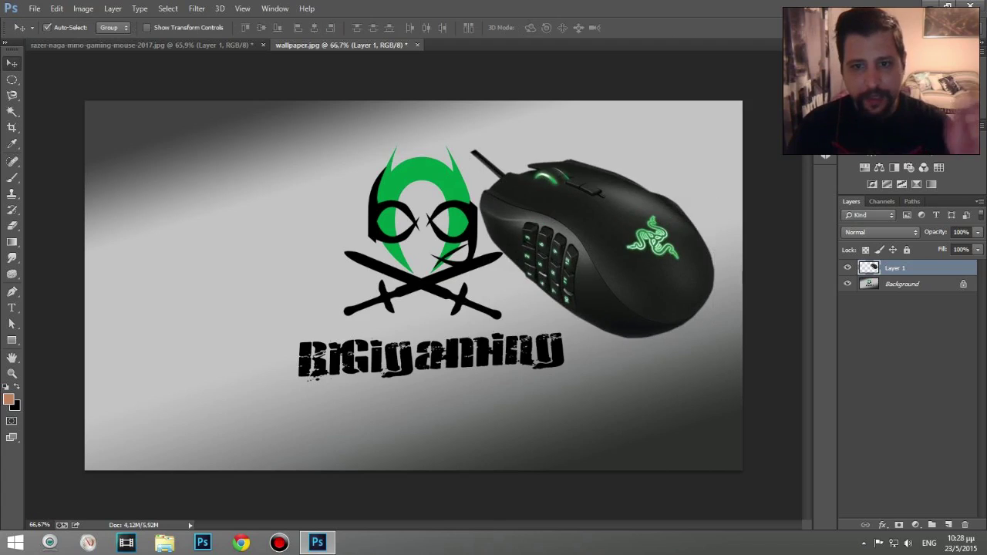
pyautogui.moveTo(558, 238)
pyautogui.mouseDown()
pyautogui.moveTo(586, 254)
pyautogui.moveTo(558, 252)
pyautogui.mouseUp()
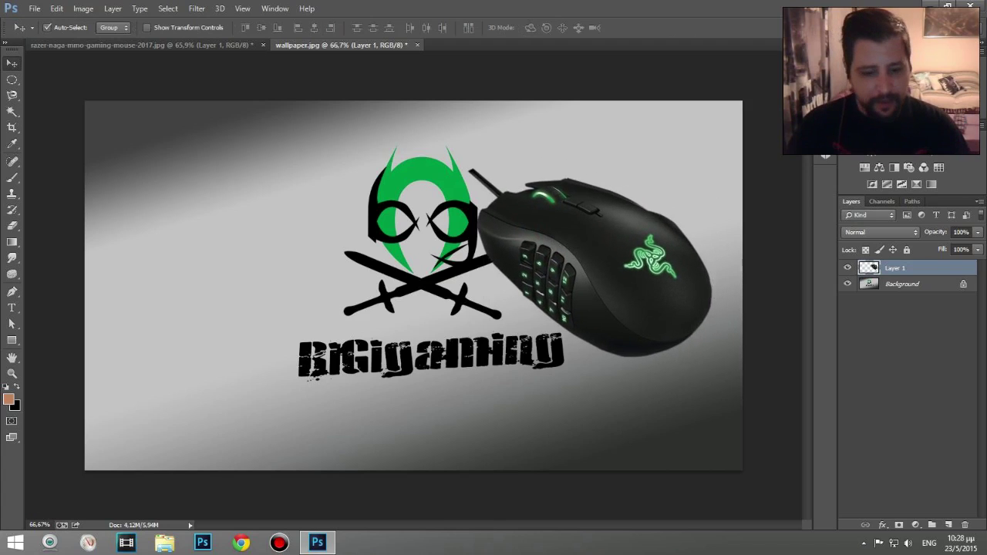
# Step: Rotate the mouse layer about 18 degrees clockwise, undoing a trial rotation back to level
pyautogui.hotkey('ctrl', 't')
pyautogui.moveTo(315, 156); pyautogui.dragTo(445, 124)
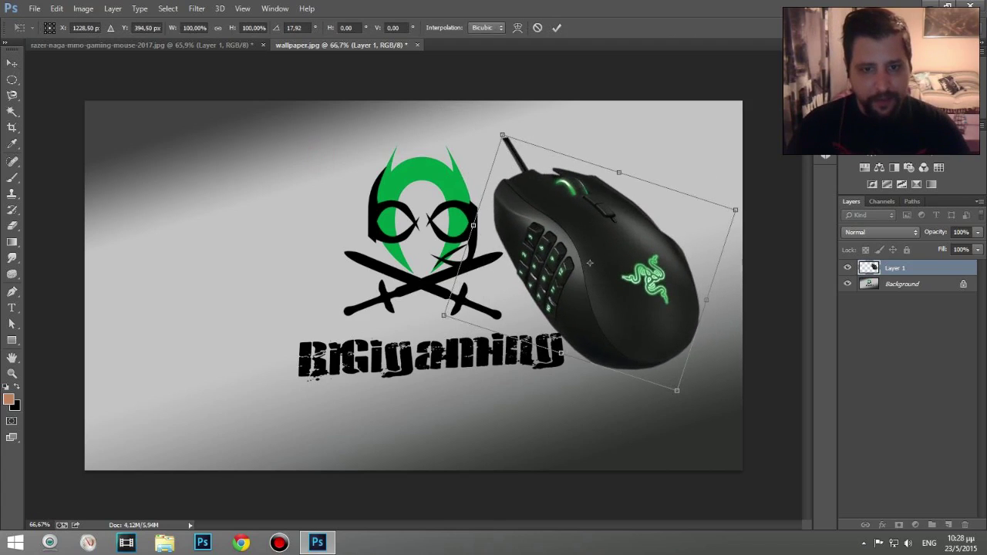
pyautogui.moveTo(697, 400); pyautogui.dragTo(705, 312)
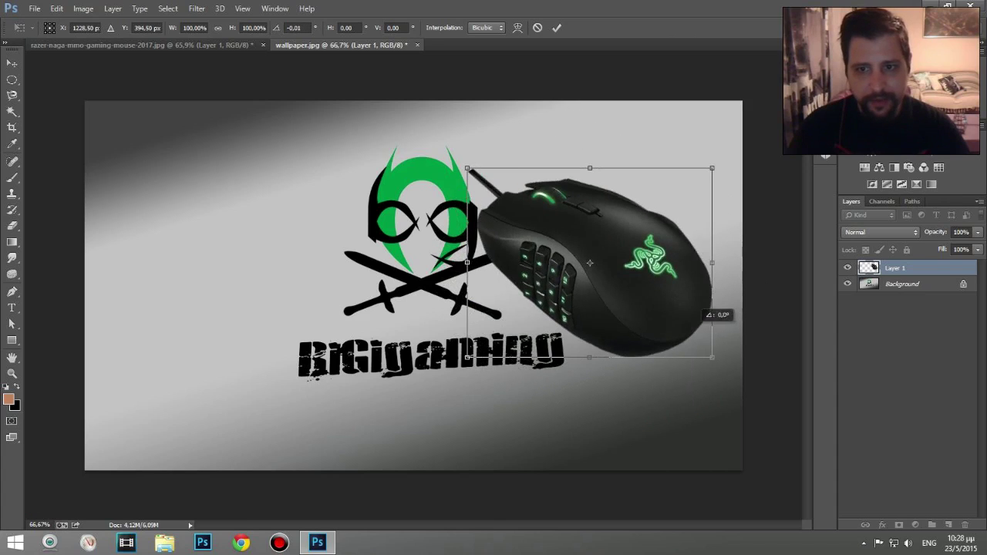
pyautogui.hotkey('ctrl', 'z')
# Step: Scale the rotated mouse to about 73 percent and move it into the lower-right corner of the wallpaper
pyautogui.moveTo(502, 135); pyautogui.dragTo(550, 205)
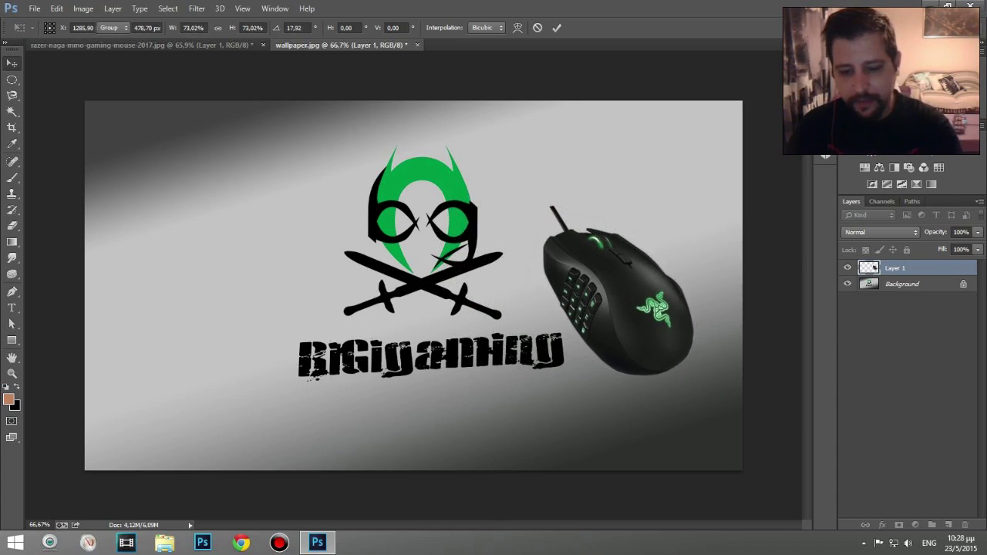
pyautogui.press('Return')
pyautogui.moveTo(636, 262); pyautogui.dragTo(679, 361)
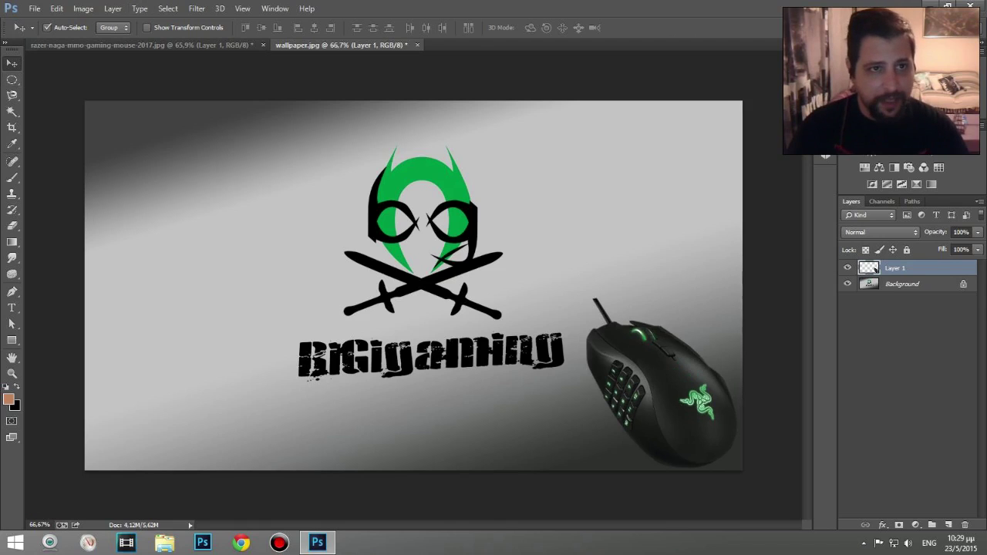
# Step: Return to razer-naga-mmo-gaming-mouse-2017.jpg and revert it through its history to the state before the mouse was cut out
pyautogui.hotkey('ctrl', 'Tab')
pyautogui.click(823, 68)
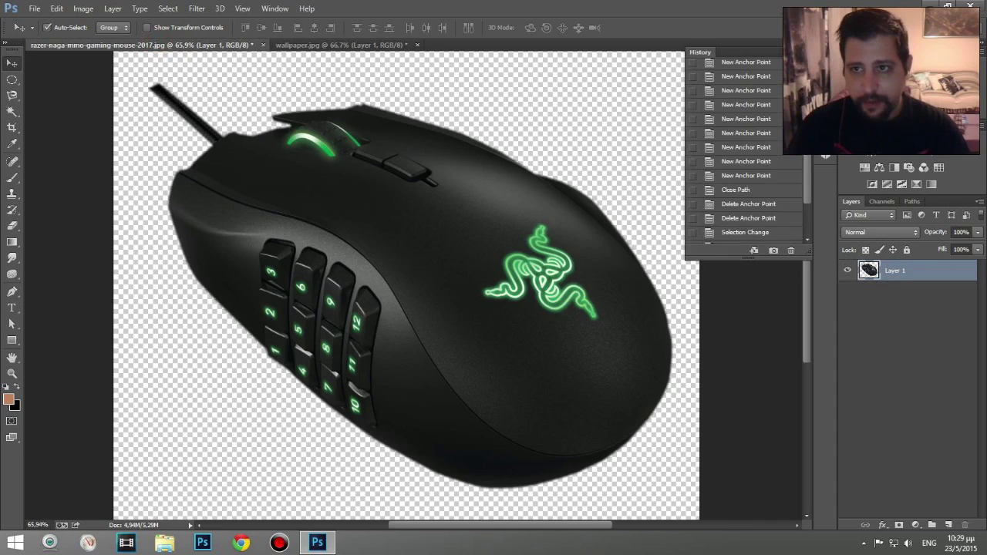
pyautogui.click(752, 69)
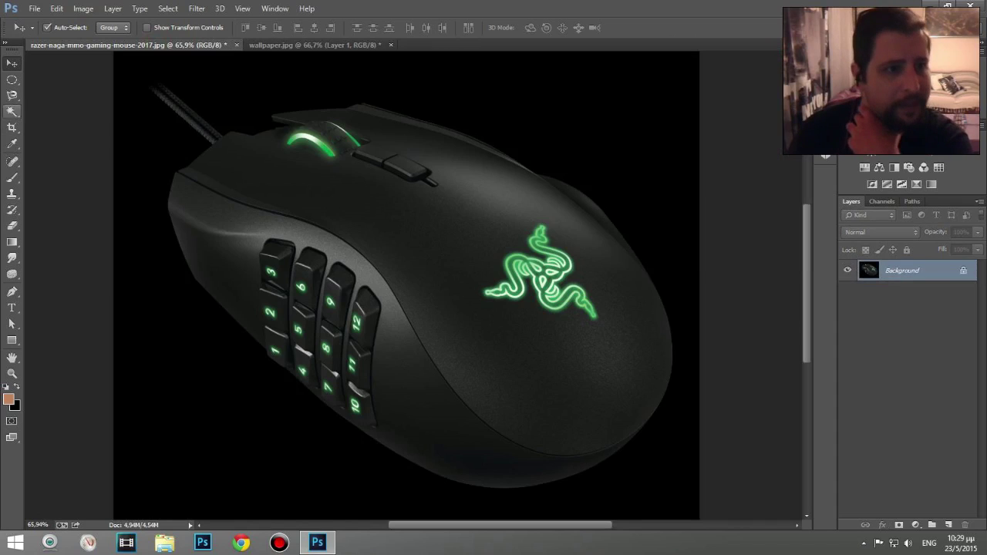
# Step: Trace a closed Magnetic Lasso selection around the whole mouse outline, including the scroll wheel gap and the cable
pyautogui.click(11, 110)
pyautogui.click(11, 94)
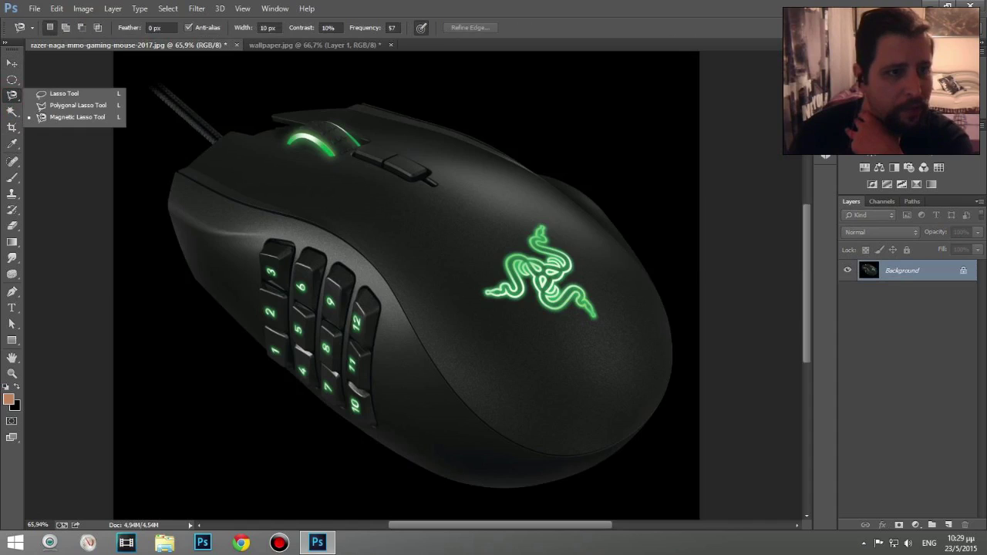
pyautogui.click(75, 117)
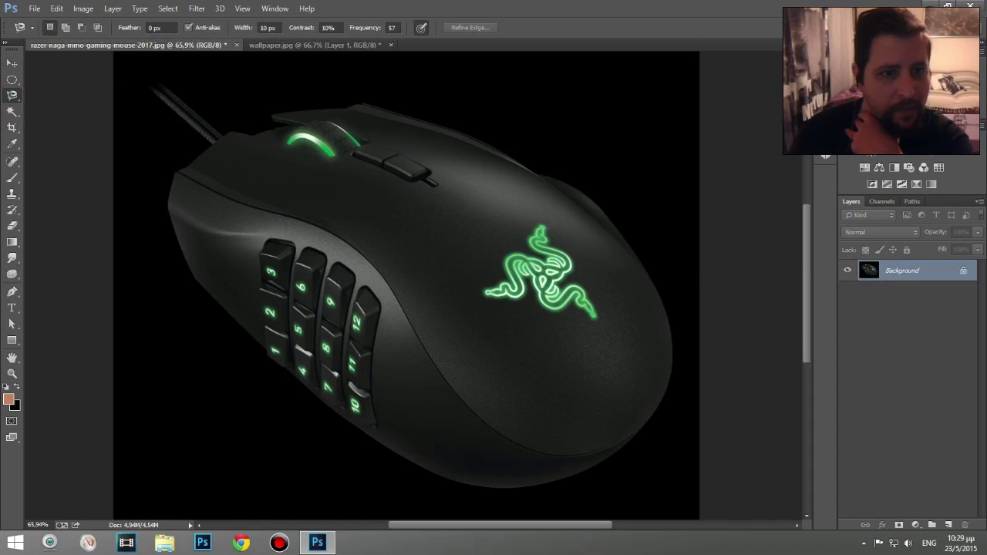
pyautogui.click(209, 146)
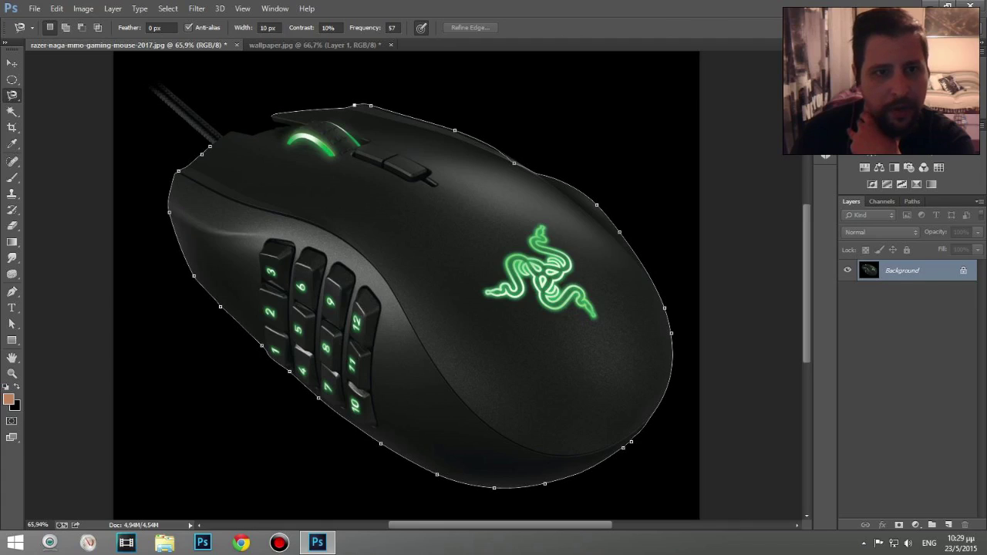
pyautogui.click(271, 114)
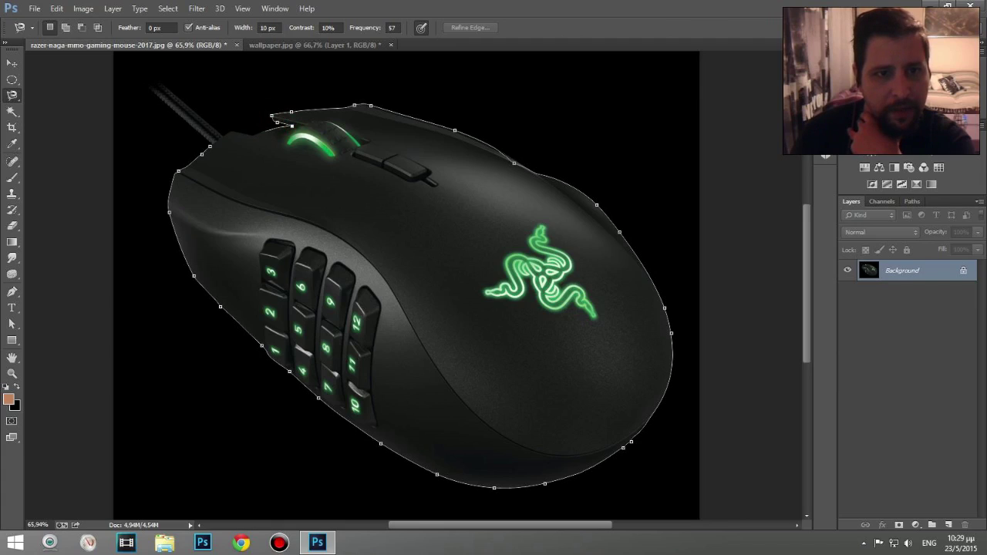
pyautogui.click(229, 130)
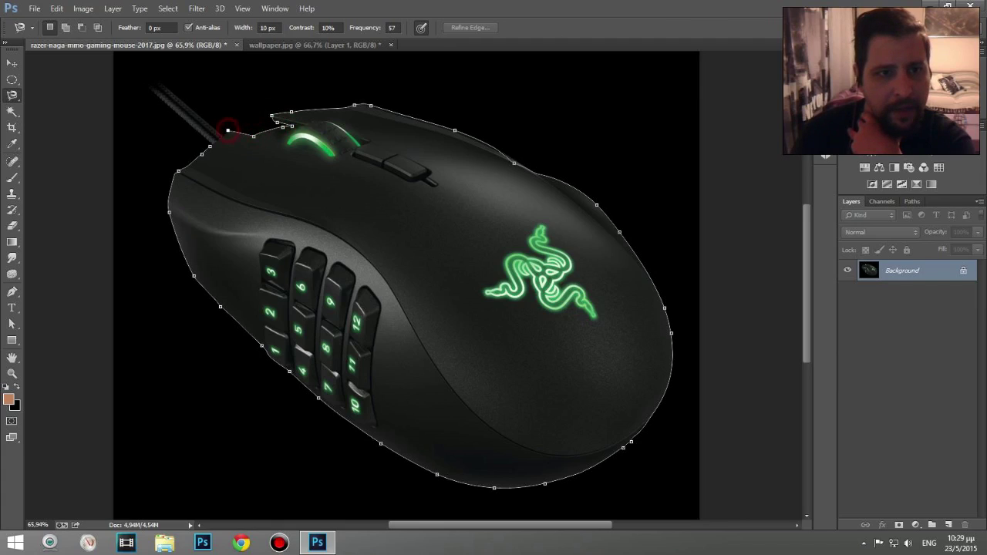
pyautogui.click(164, 85)
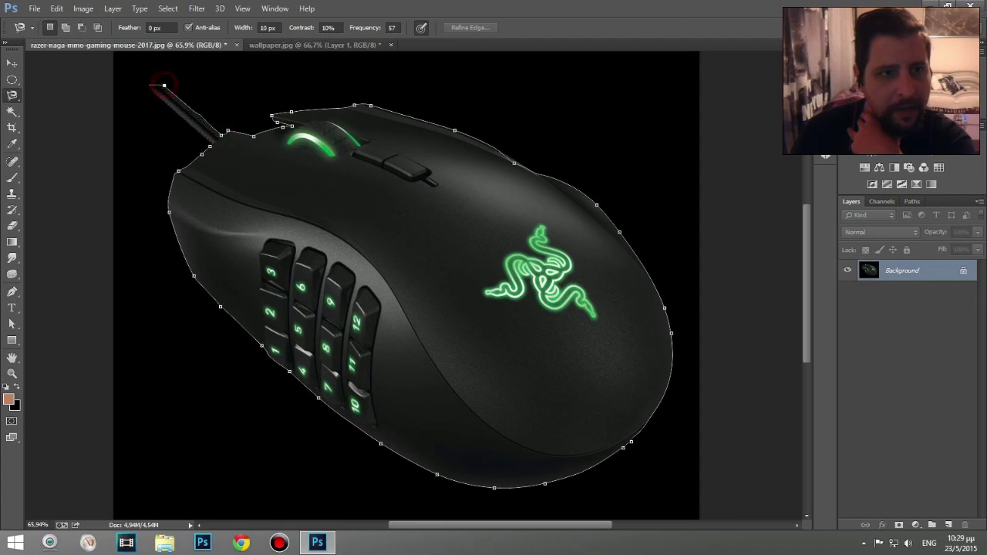
pyautogui.click(151, 90)
pyautogui.click(210, 145)
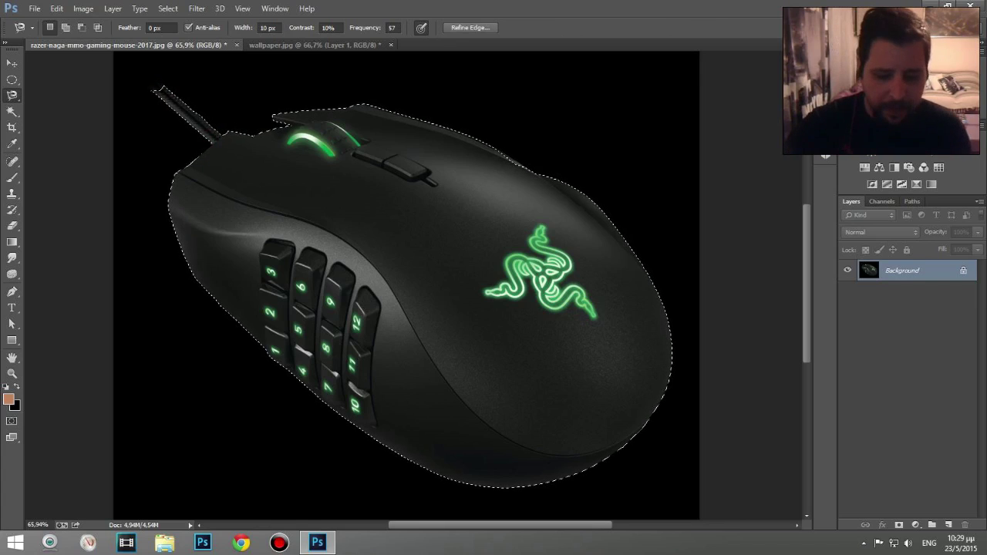
# Step: Cut the selected mouse onto its own layer with Layer Via Cut and delete the Background layer
pyautogui.click(112, 9)
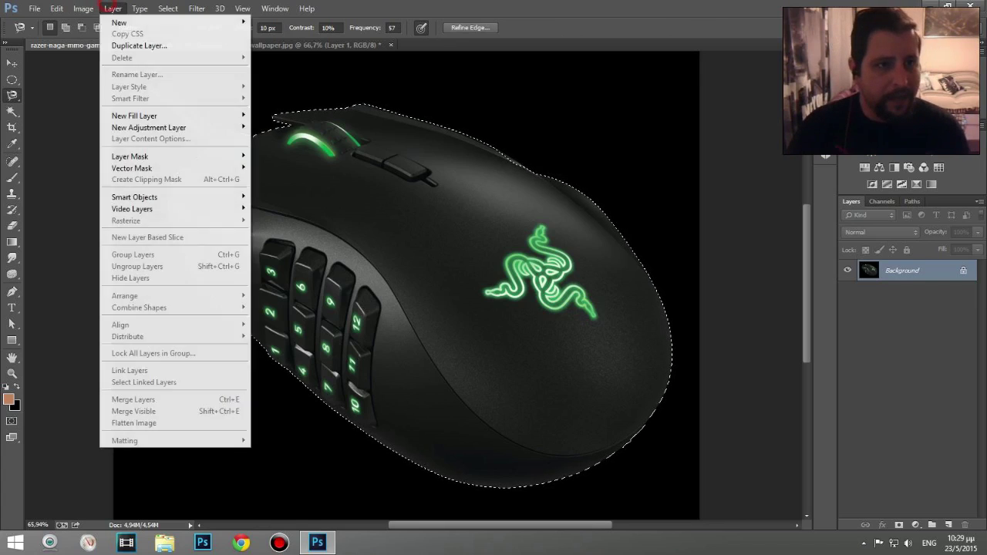
pyautogui.moveTo(119, 22)
pyautogui.click(281, 85)
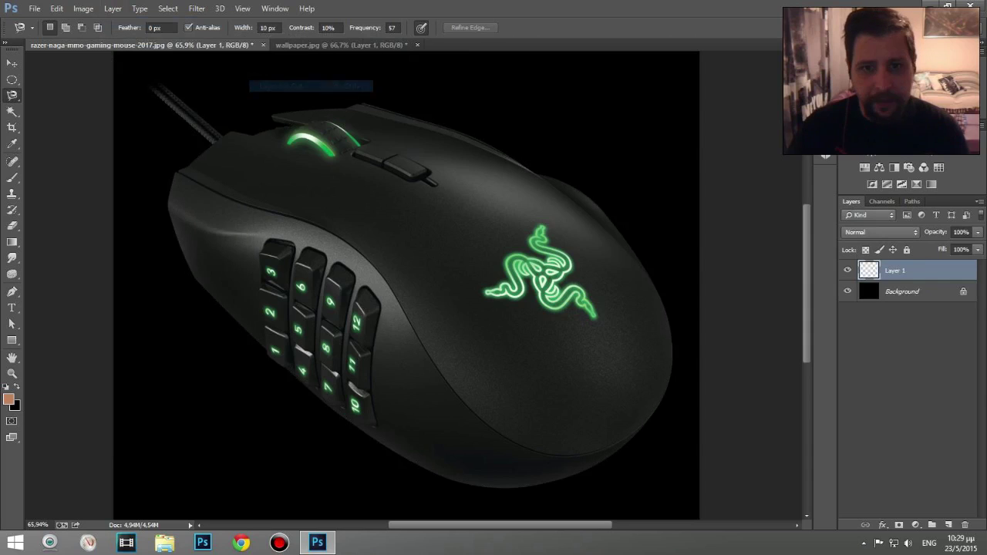
pyautogui.rightClick(903, 287)
pyautogui.click(856, 327)
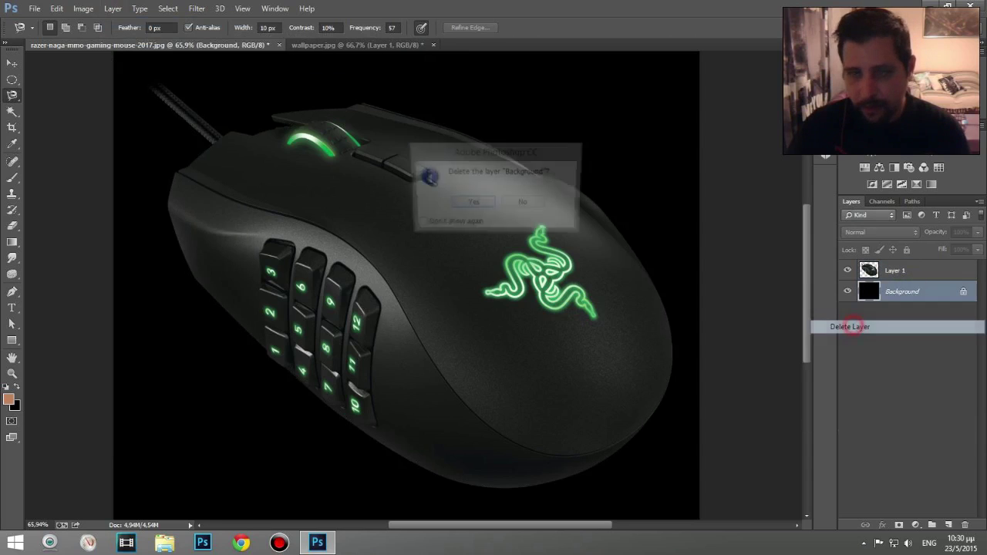
pyautogui.click(476, 204)
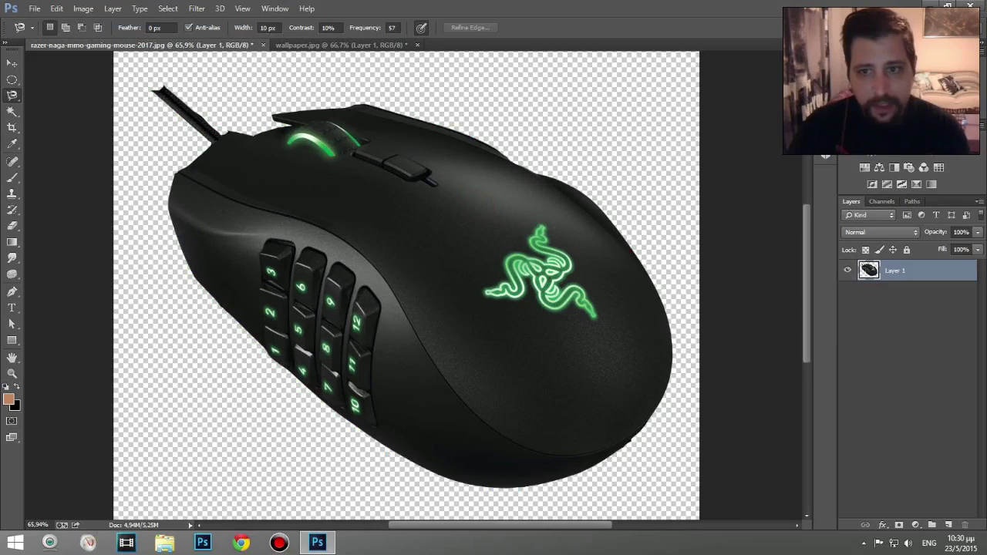
# Step: Select the small jagged bump on the mouse's lower rear edge with the Magnetic Lasso, trim it away and deselect
pyautogui.scroll(6, 645, 440)
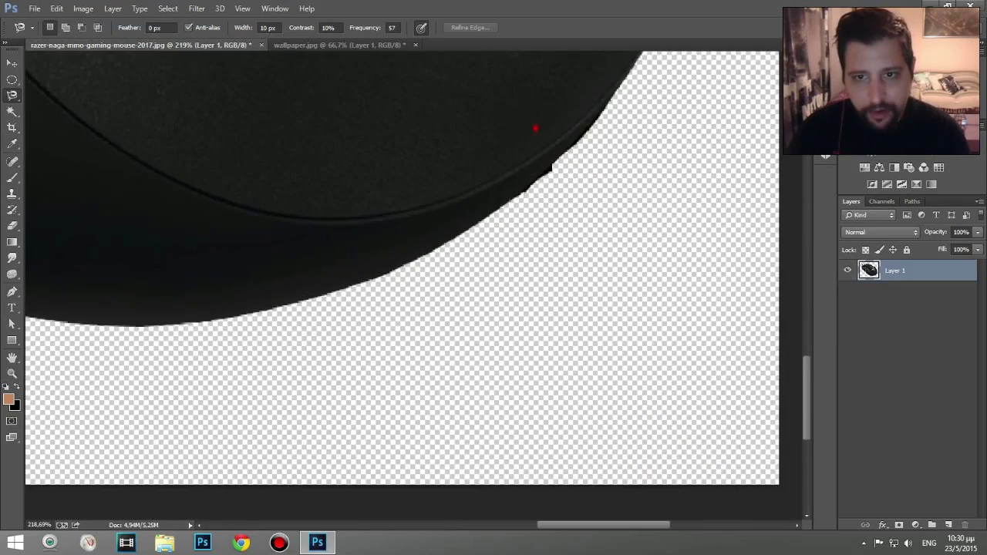
pyautogui.moveTo(535, 128); pyautogui.dragTo(518, 181)
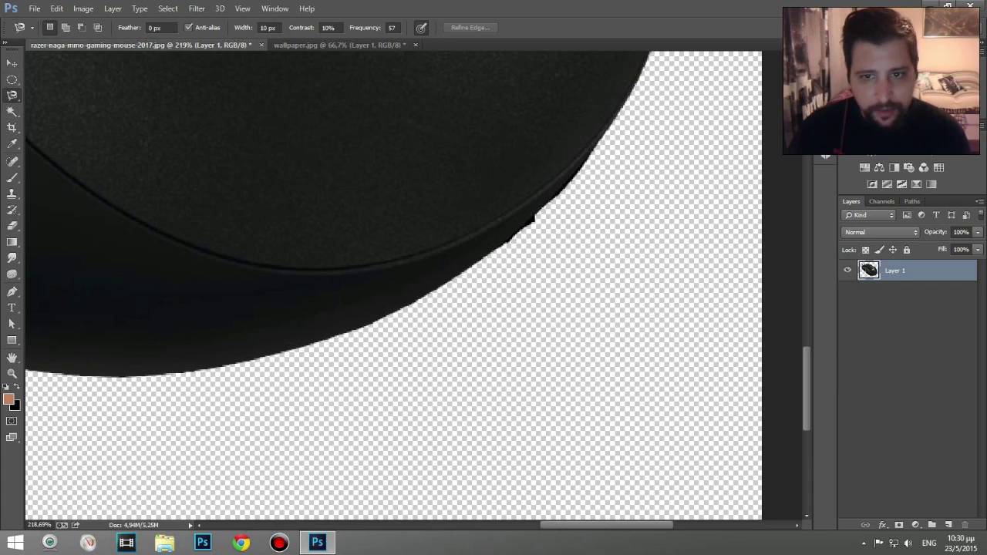
pyautogui.click(500, 247)
pyautogui.click(547, 227)
pyautogui.click(536, 214)
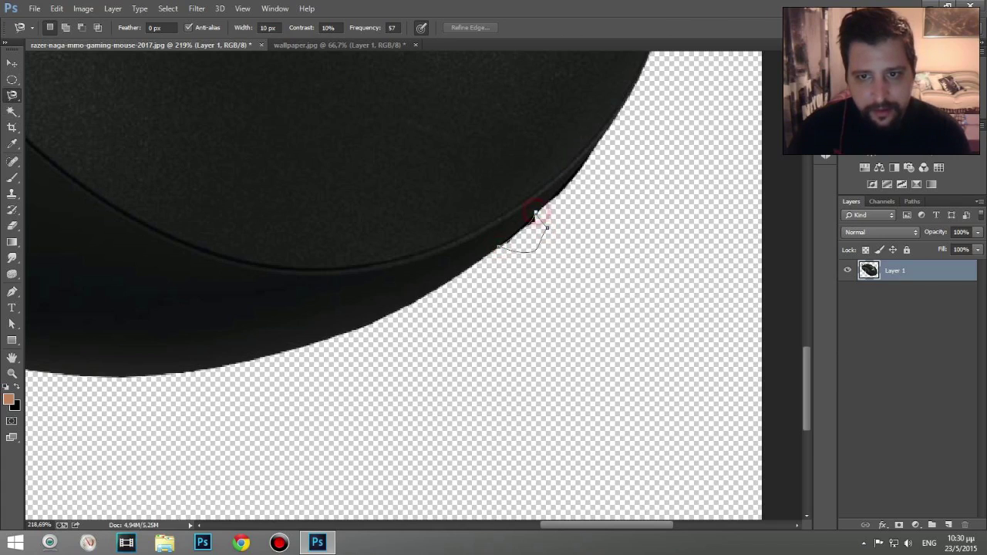
pyautogui.rightClick(535, 224)
pyautogui.press('Escape')
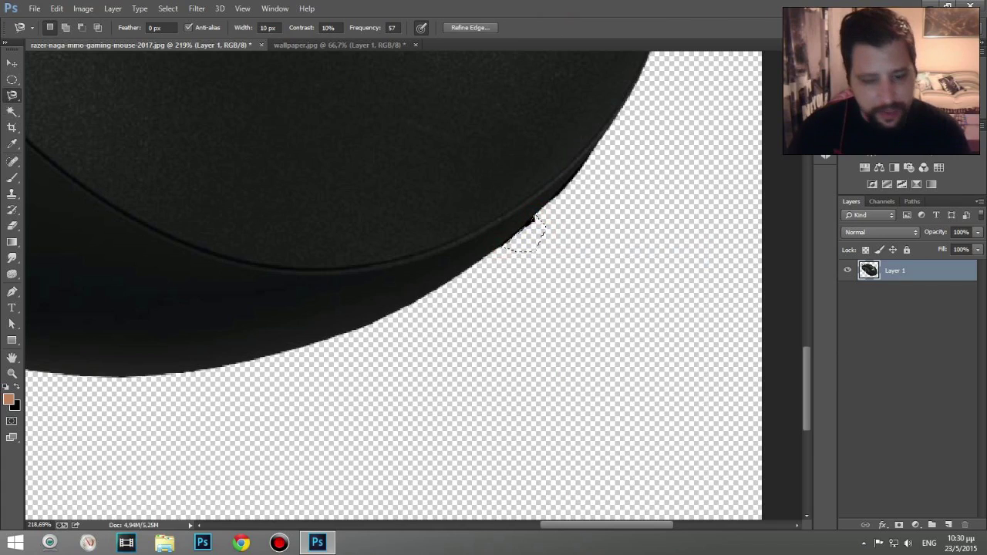
pyautogui.moveTo(535, 217); pyautogui.dragTo(577, 203)
pyautogui.hotkey('ctrl', 'd')
pyautogui.scroll(-6, 574, 201)
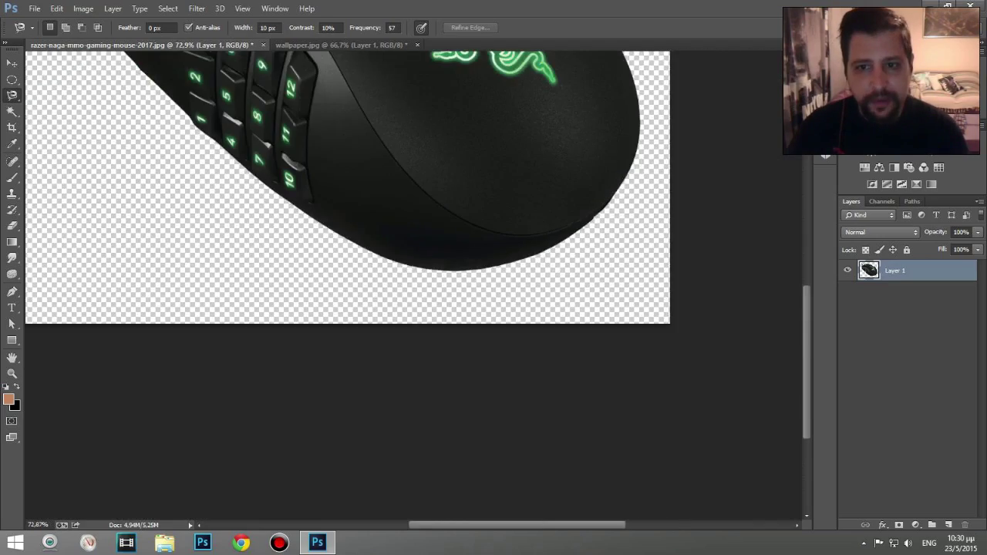
pyautogui.scroll(-4, 446, 247)
pyautogui.scroll(5, 445, 246)
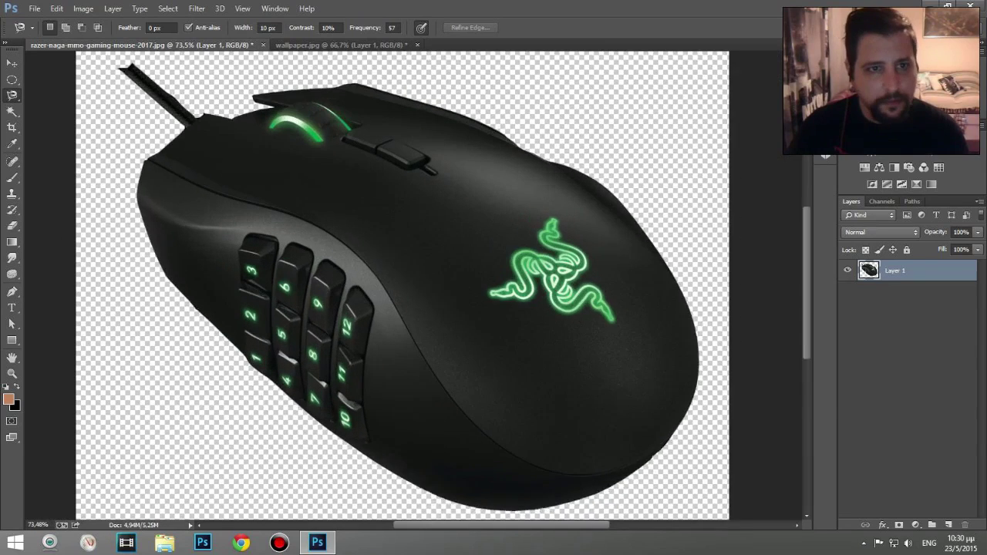
pyautogui.moveTo(185, 110); pyautogui.dragTo(217, 135)
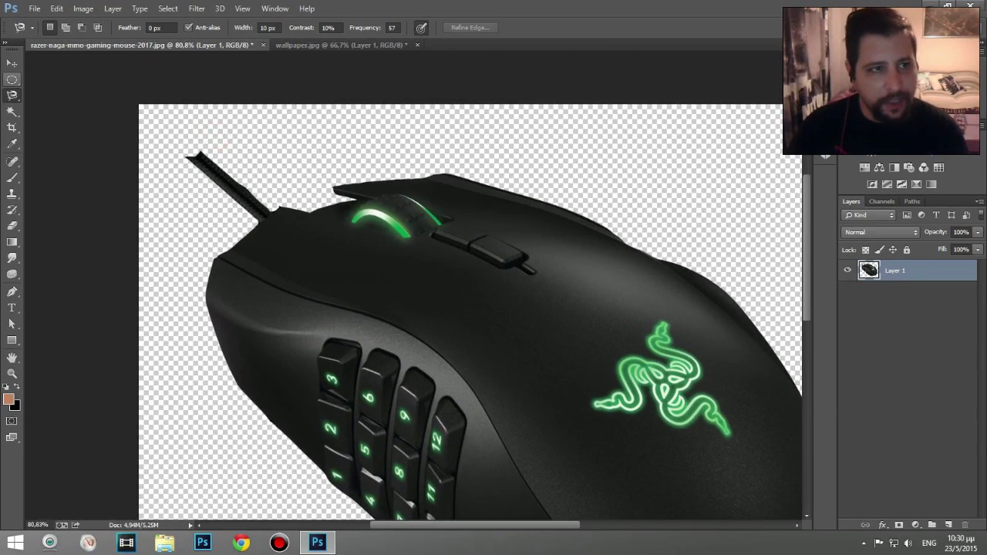
pyautogui.click(11, 62)
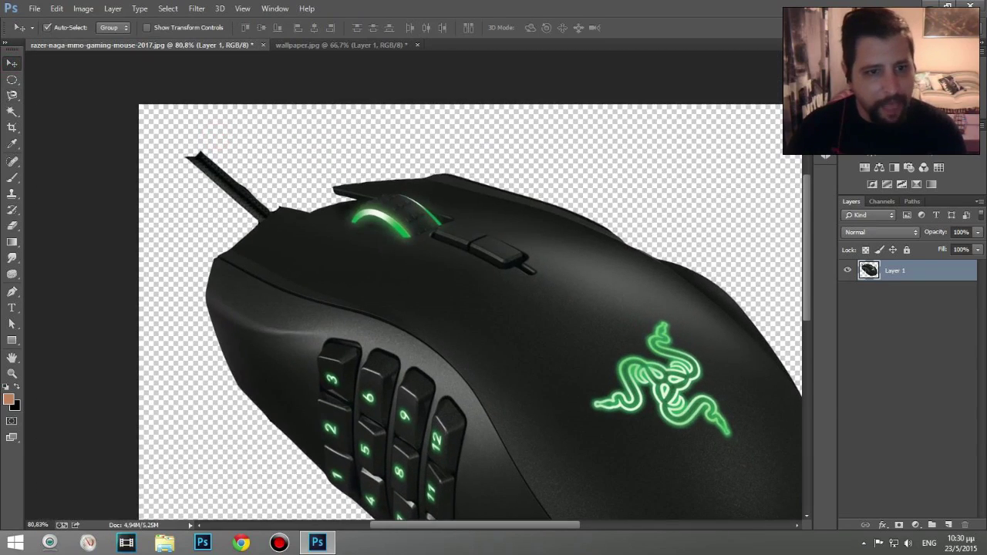
pyautogui.scroll(-1, 249, 299)
pyautogui.click(12, 257)
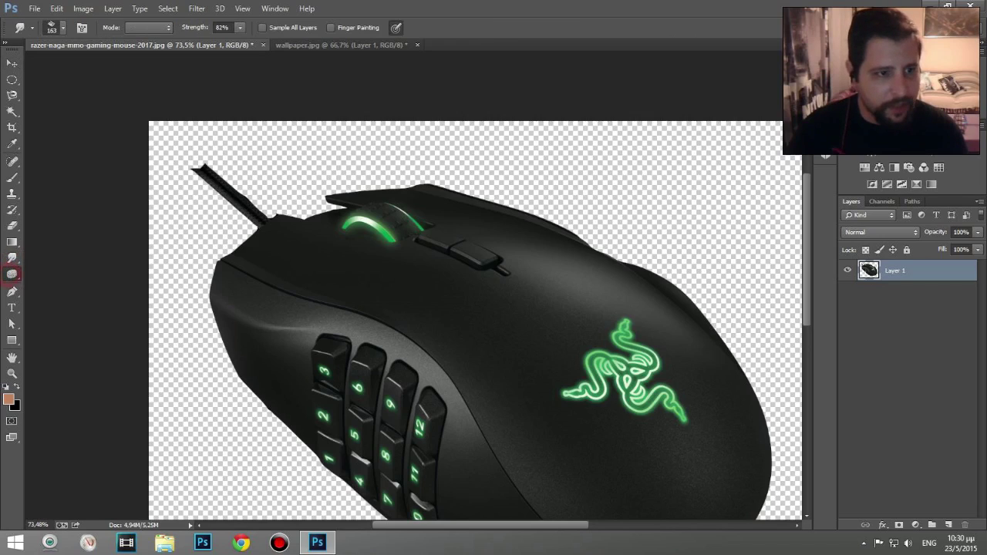
pyautogui.click(12, 274)
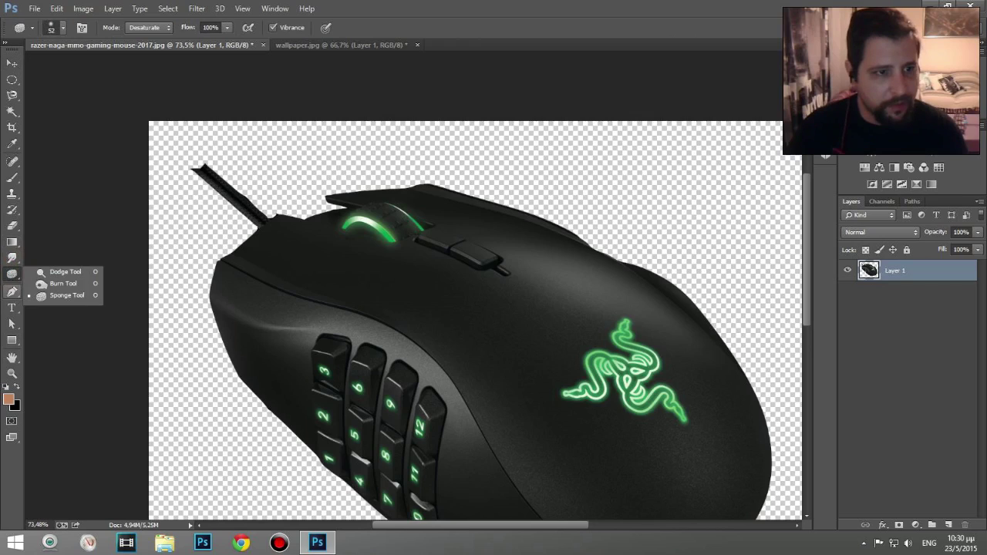
pyautogui.click(13, 291)
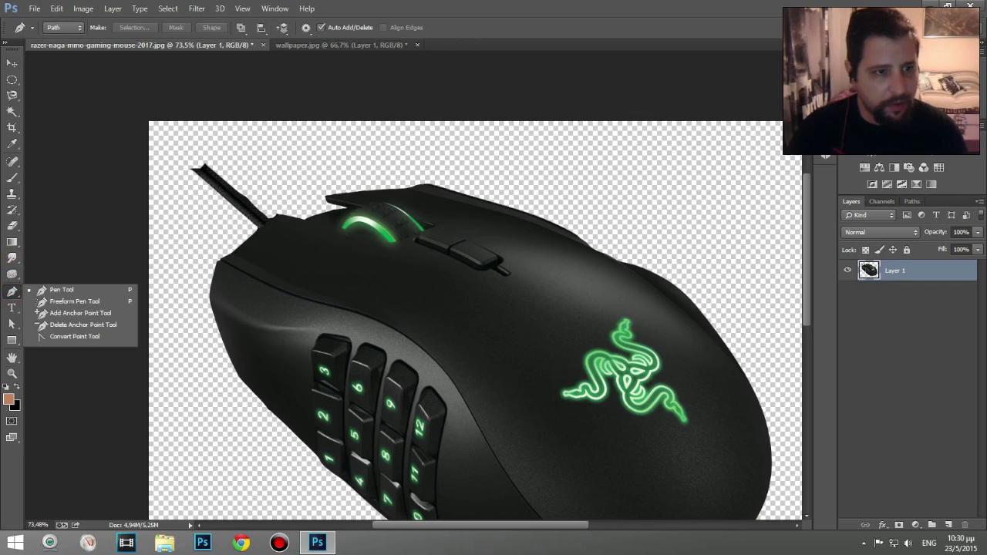
pyautogui.click(42, 293)
pyautogui.click(12, 257)
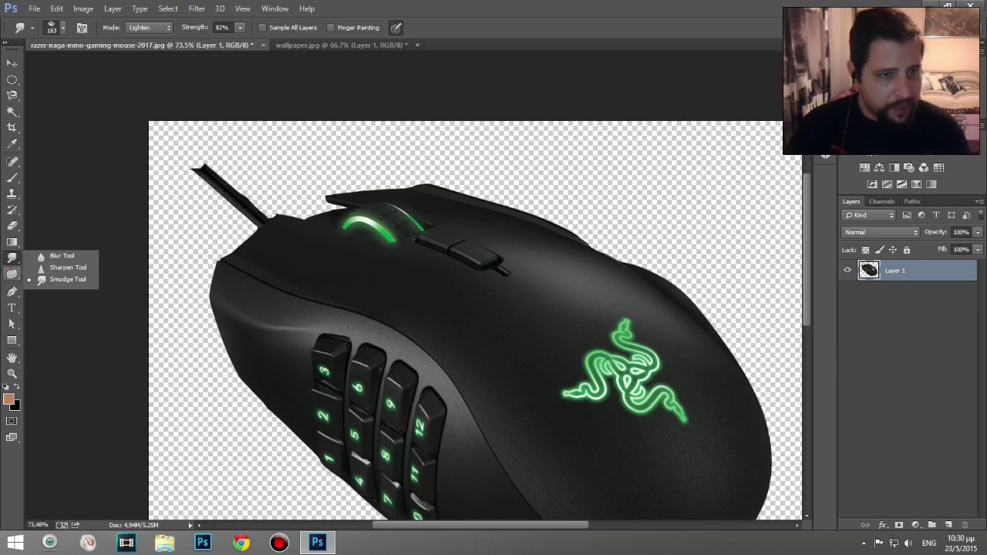
pyautogui.click(12, 274)
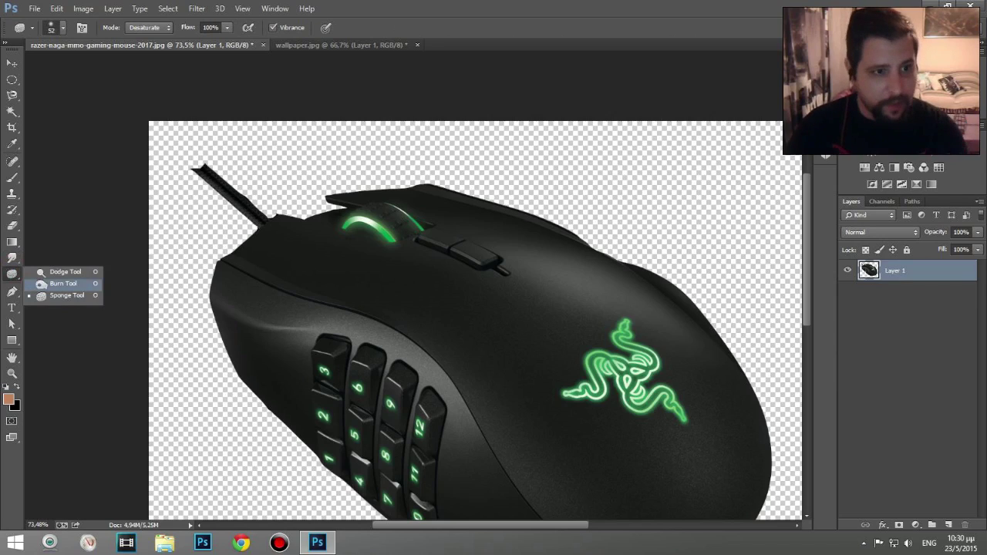
pyautogui.click(63, 283)
pyautogui.rightClick(12, 273)
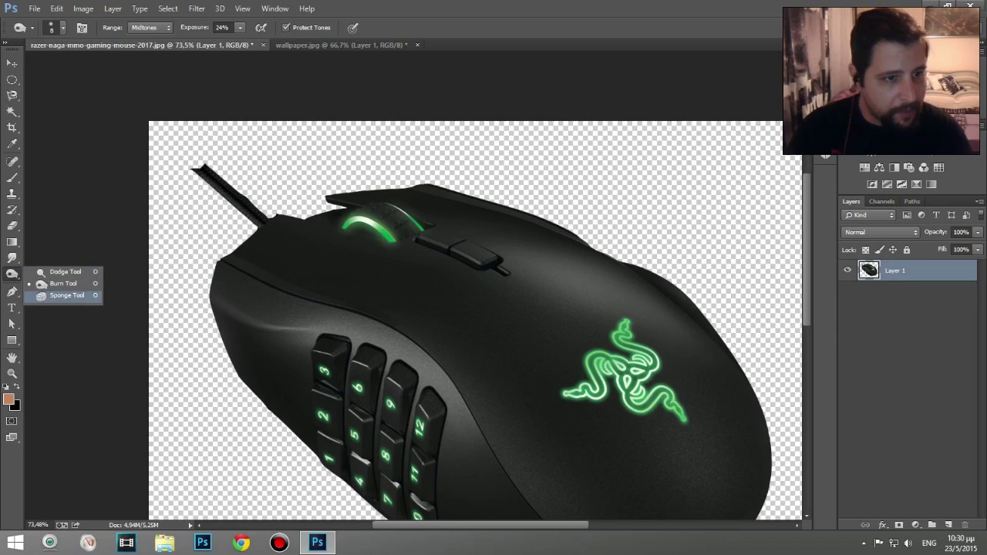
pyautogui.click(67, 295)
# Step: Try smudging outward along the edge of the mouse cable with the Smudge tool, and undo the strokes
pyautogui.rightClick(12, 257)
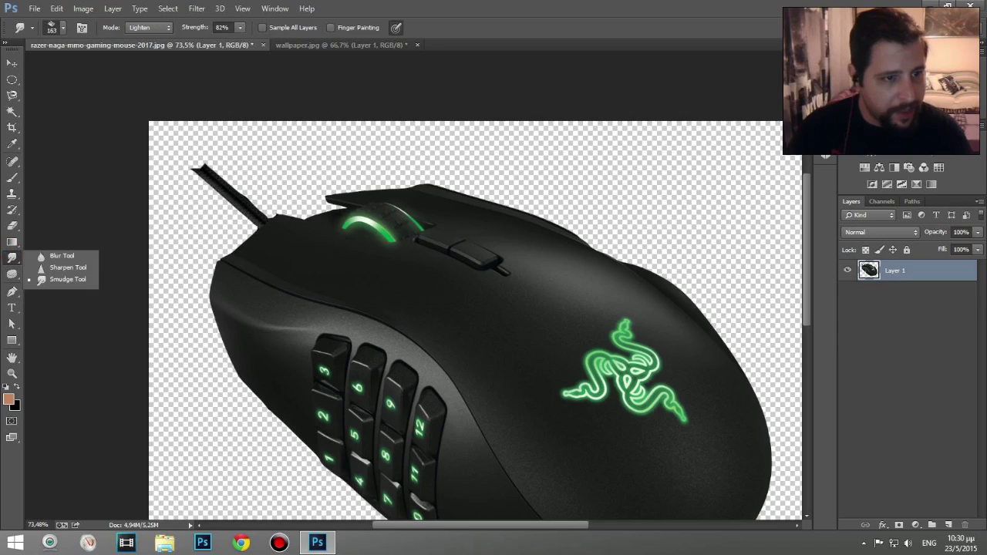
pyautogui.click(63, 282)
pyautogui.moveTo(250, 204); pyautogui.dragTo(258, 195)
pyautogui.moveTo(235, 192)
pyautogui.mouseDown()
pyautogui.moveTo(248, 182)
pyautogui.moveTo(238, 165)
pyautogui.mouseUp()
pyautogui.moveTo(210, 170); pyautogui.dragTo(229, 158)
pyautogui.hotkey('ctrl', 'alt', 'z')
pyautogui.hotkey('ctrl', 'alt', 'z')
pyautogui.hotkey('ctrl', 'alt', 'z')
pyautogui.hotkey('ctrl', 'alt', 'z')
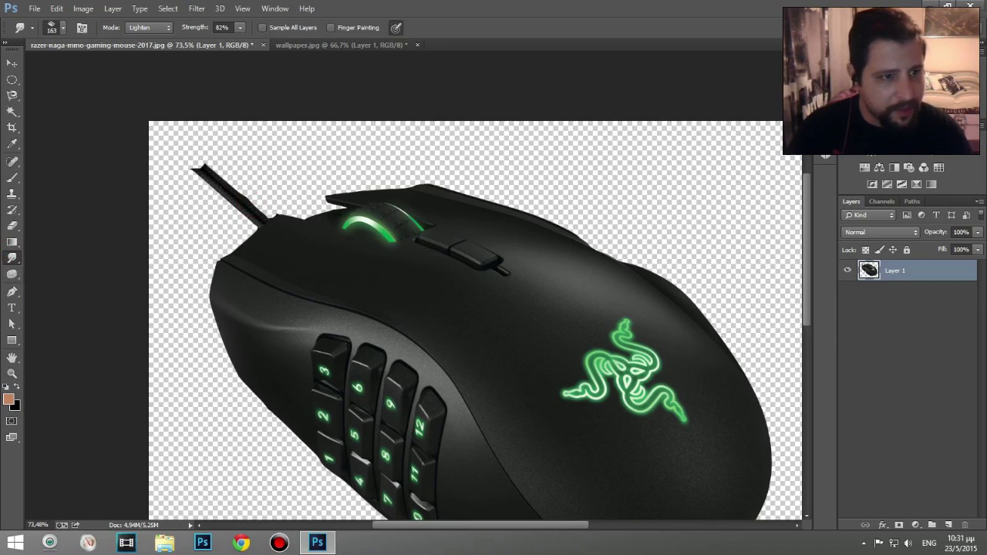
# Step: Activate the Sponge tool and set its brush size to 22 px near the mouse's front edge
pyautogui.click(11, 273)
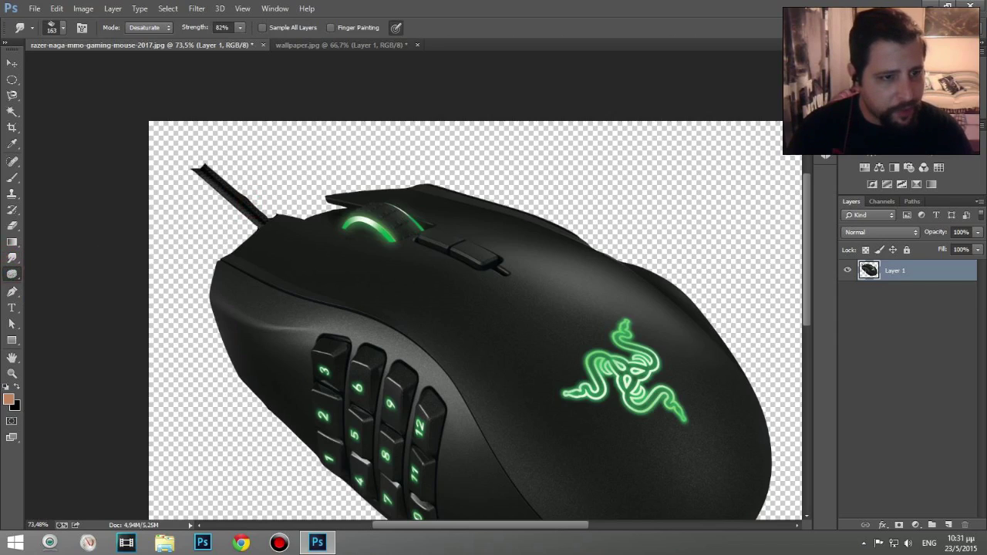
pyautogui.rightClick(11, 273)
pyautogui.click(62, 298)
pyautogui.scroll(6, 259, 229)
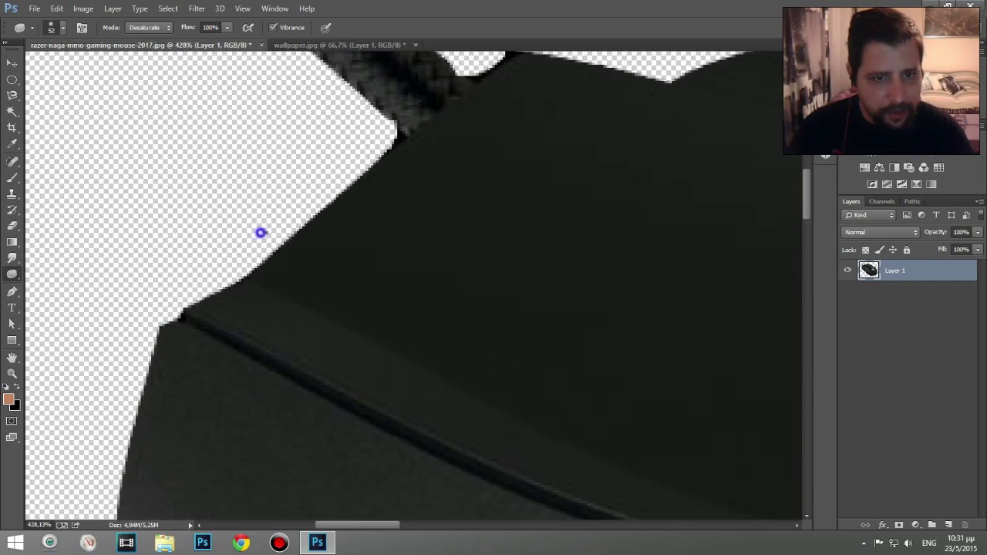
pyautogui.rightClick(260, 229)
pyautogui.moveTo(344, 260); pyautogui.dragTo(333, 260)
pyautogui.press('Return')
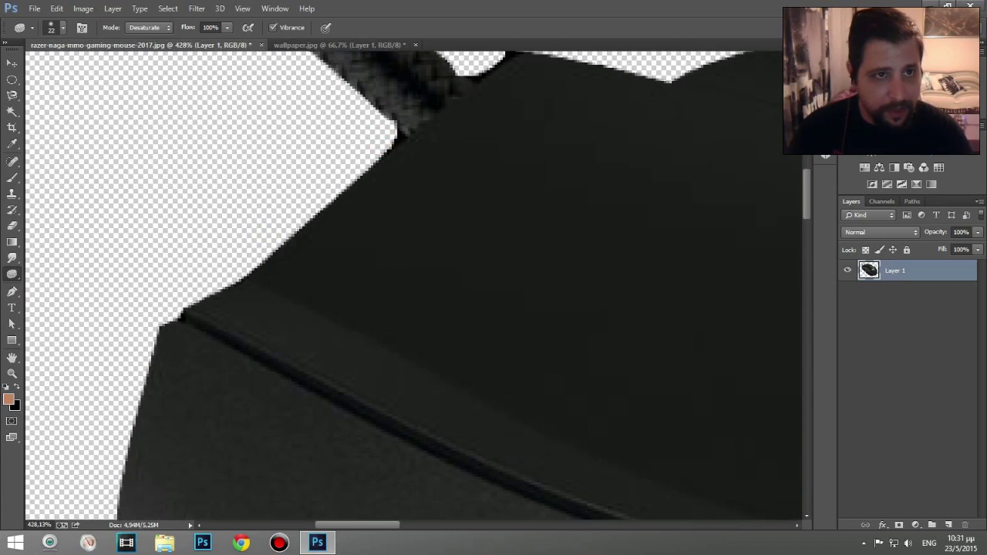
# Step: Examine the cut-out mouse's outline from the cable, along the numbered side buttons and around the rear edge
pyautogui.scroll(-3, 209, 189)
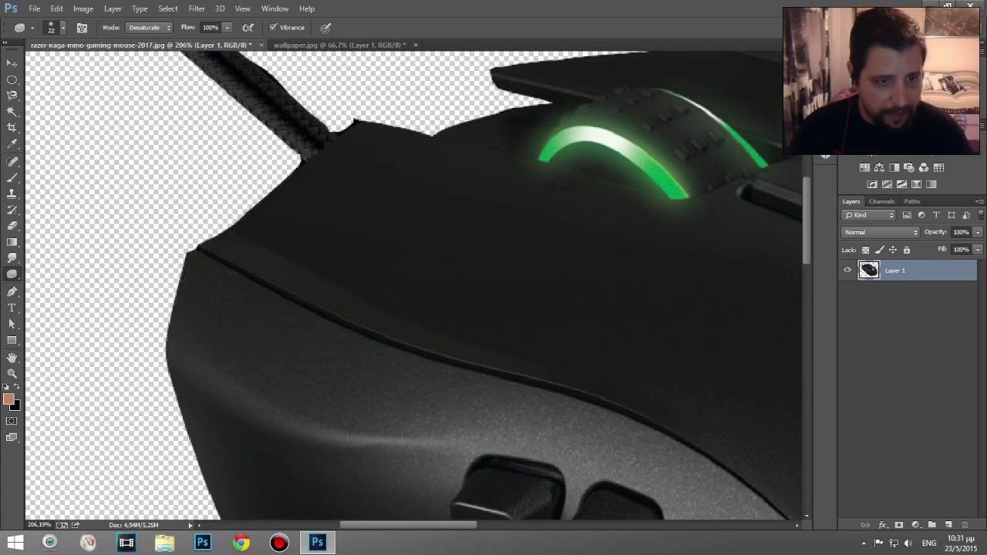
pyautogui.scroll(-5, 208, 210)
pyautogui.scroll(-3, 334, 280)
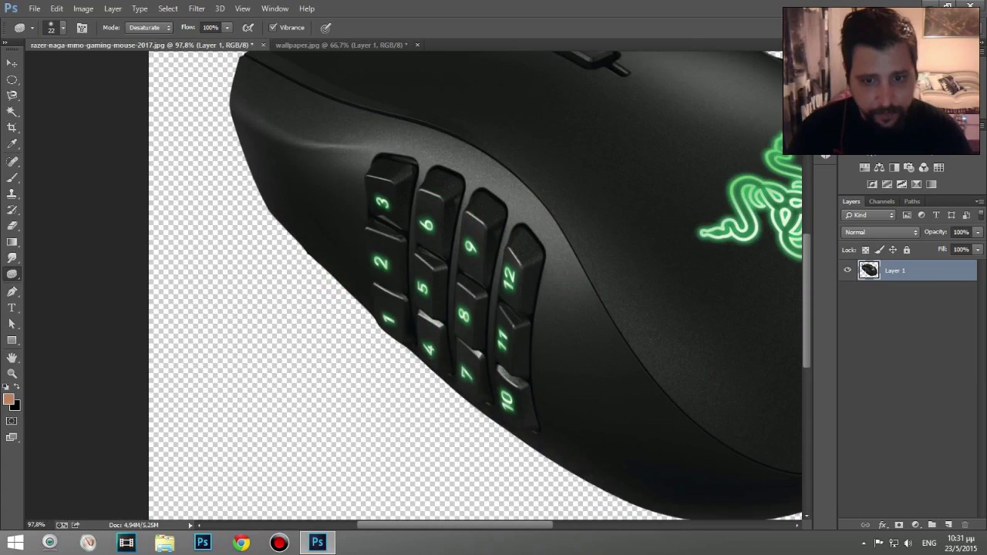
pyautogui.moveTo(760, 521); pyautogui.dragTo(498, 293)
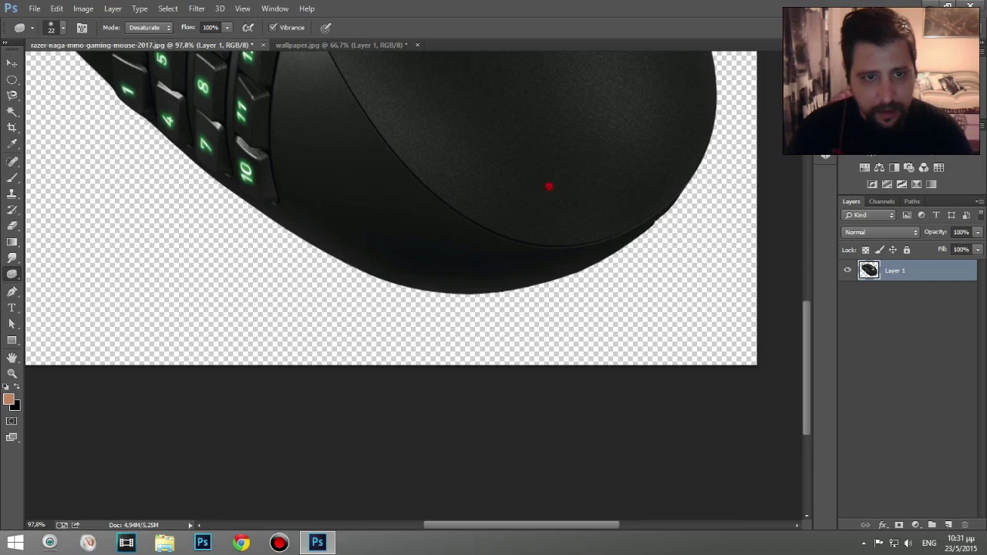
pyautogui.moveTo(549, 186); pyautogui.dragTo(306, 305)
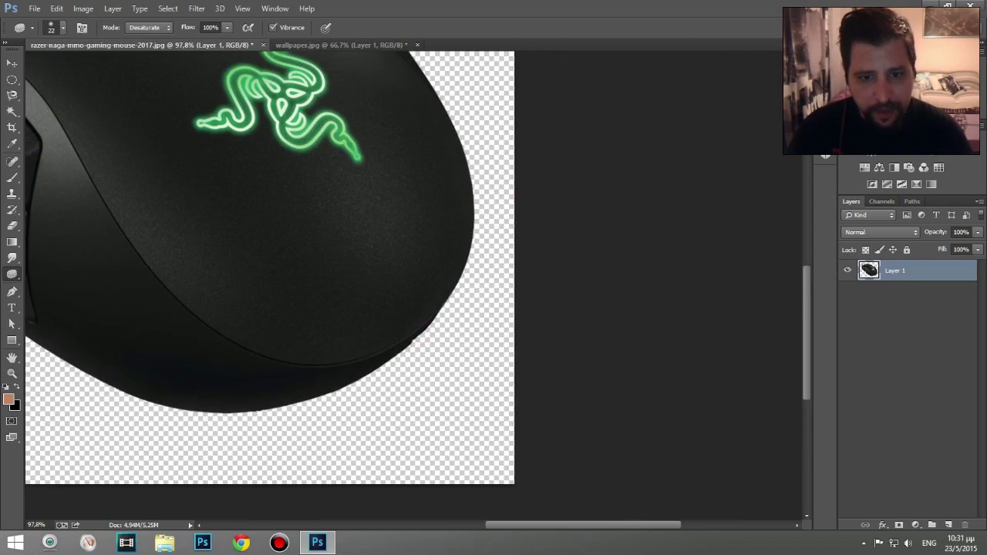
pyautogui.moveTo(515, 198); pyautogui.dragTo(639, 503)
pyautogui.click(557, 394)
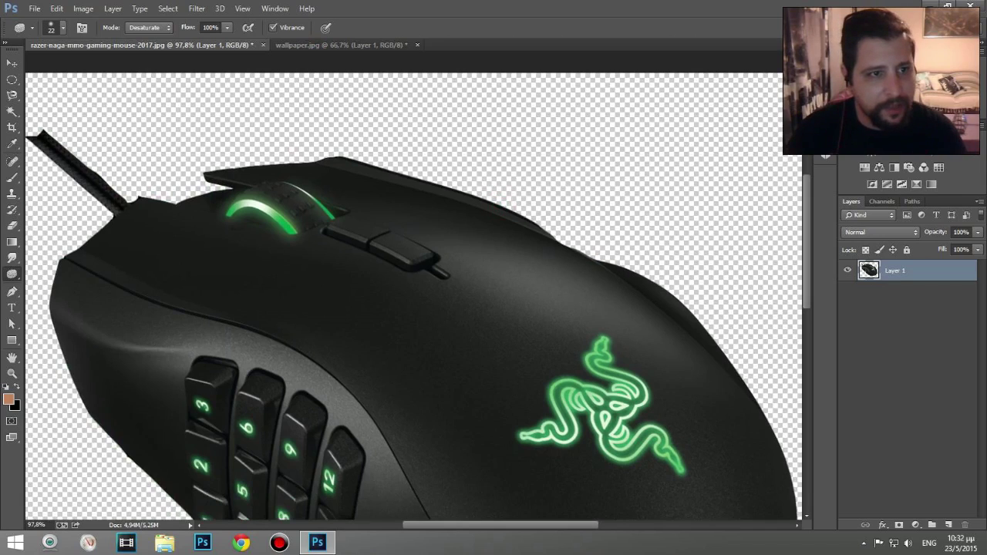
# Step: Transfer the Magnetic Lasso cut-out of the mouse to wallpaper.jpg as a new layer with the Move tool
pyautogui.press('v')
pyautogui.moveTo(249, 273); pyautogui.dragTo(249, 268)
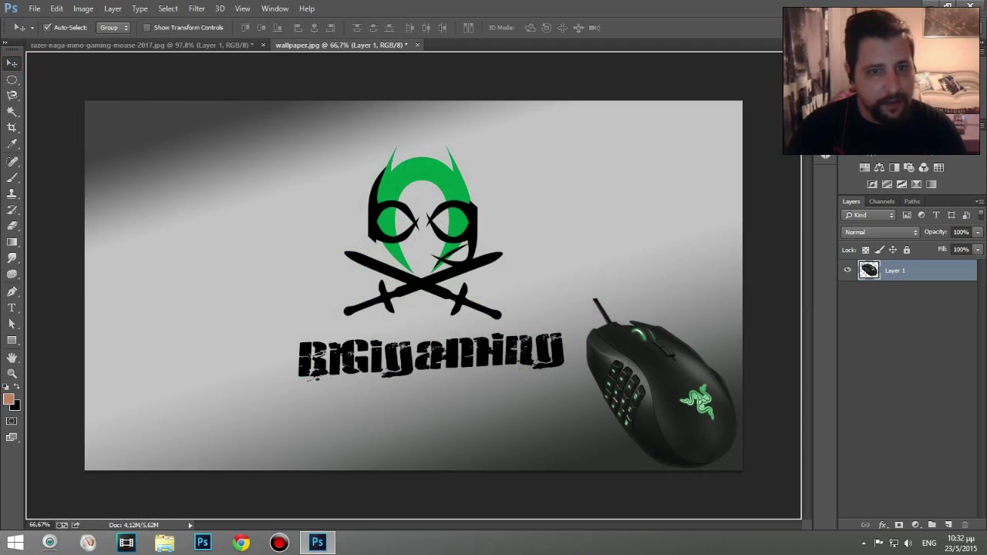
pyautogui.hotkey('ctrl', 'v')
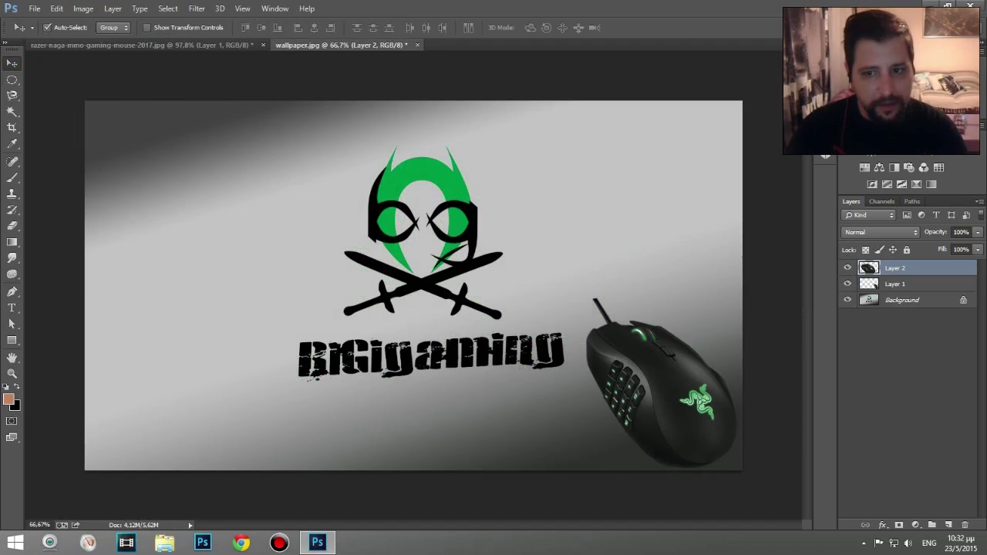
pyautogui.hotkey('ctrl', 'y')
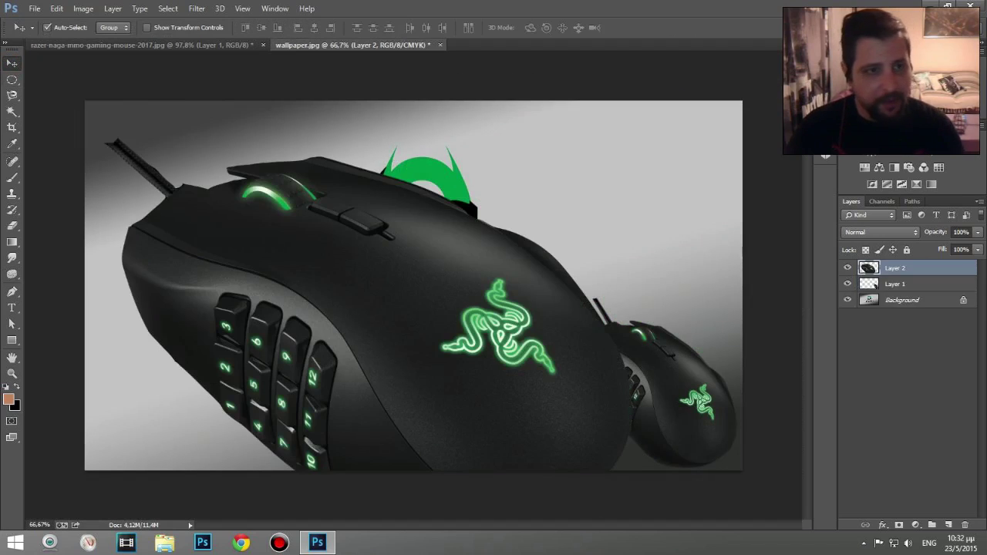
# Step: Scale the new mouse down to less than half its size and move it to the wallpaper's upper-left area
pyautogui.hotkey('ctrl', 't')
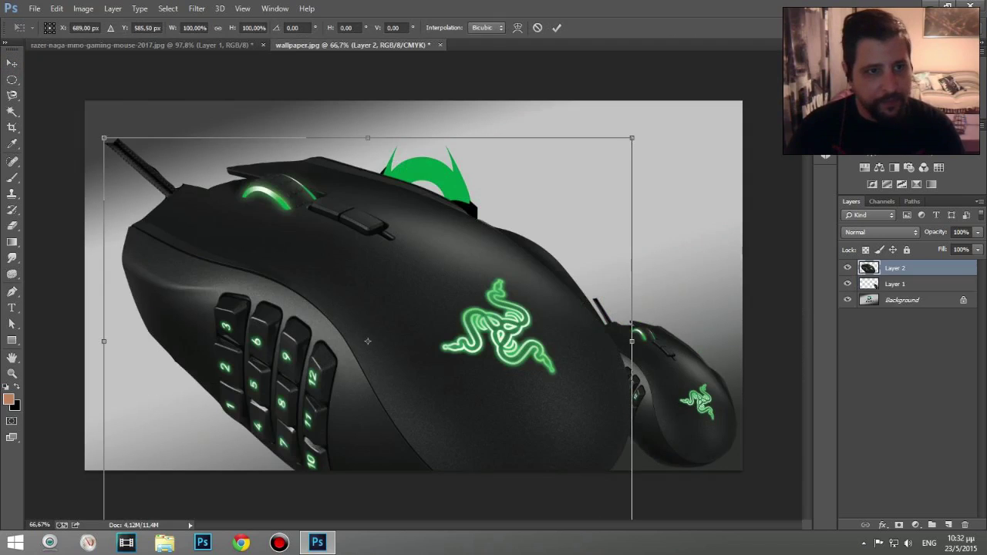
pyautogui.moveTo(104, 138); pyautogui.dragTo(407, 372)
pyautogui.press('Return')
pyautogui.moveTo(476, 397); pyautogui.dragTo(176, 158)
# Step: Move the Pen tool mouse to the wallpaper's upper-right area and nudge both mice into place beside the logo
pyautogui.moveTo(668, 383); pyautogui.dragTo(637, 214)
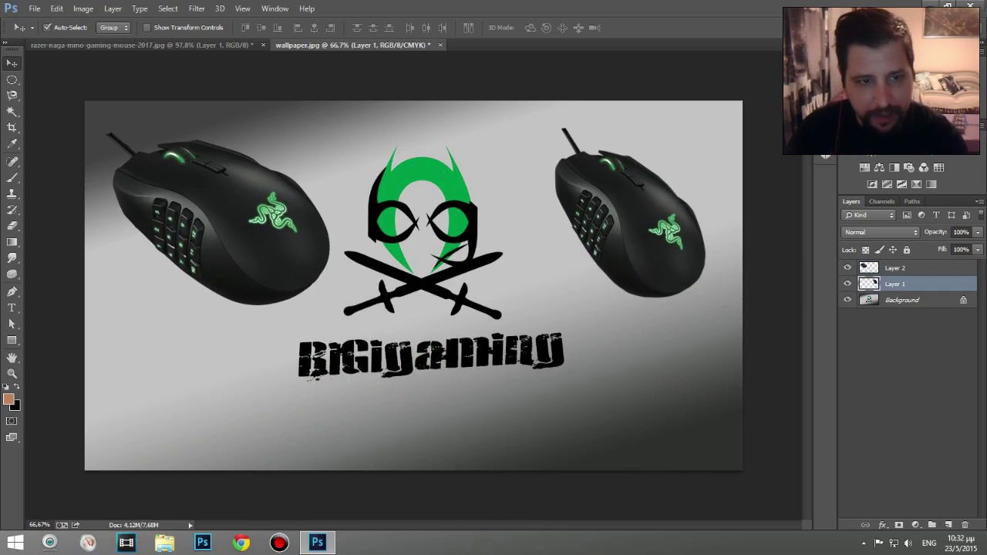
pyautogui.click(234, 229)
pyautogui.moveTo(232, 209); pyautogui.dragTo(241, 227)
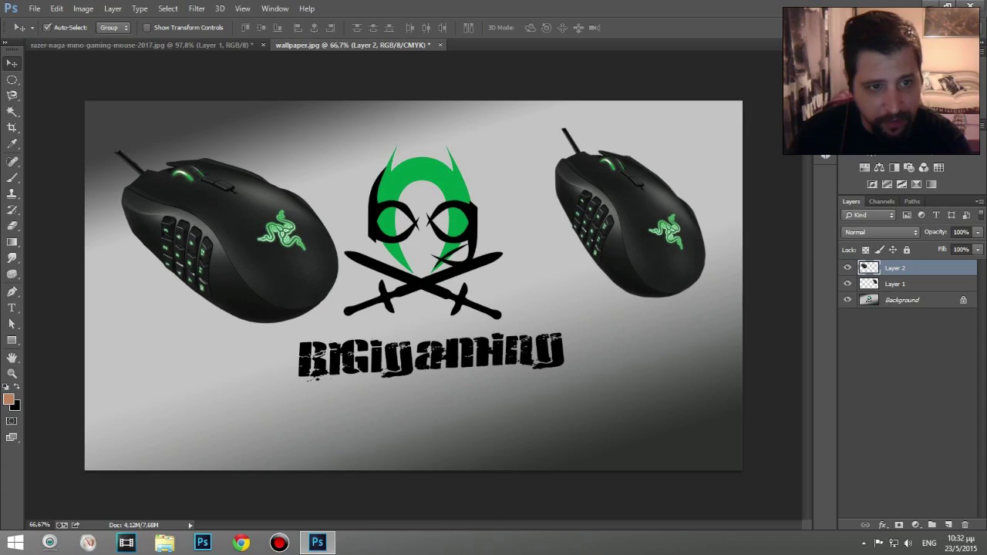
pyautogui.moveTo(609, 207); pyautogui.dragTo(581, 197)
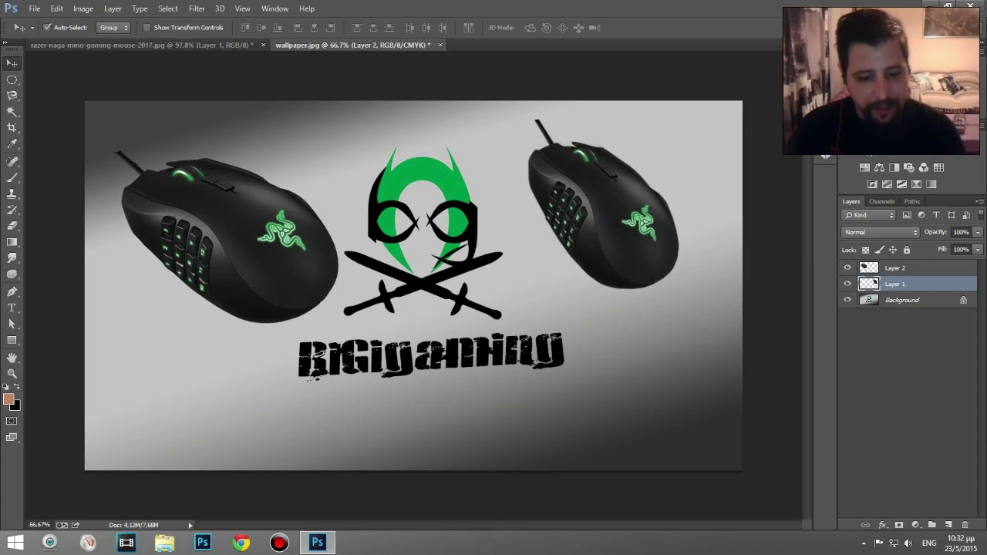
# Step: Enlarge the Pen tool mouse on Layer 1 and reposition it on the right side of the logo
pyautogui.hotkey('ctrl', 't')
pyautogui.moveTo(531, 293); pyautogui.dragTo(470, 354)
pyautogui.press('Return')
pyautogui.moveTo(624, 262); pyautogui.dragTo(649, 230)
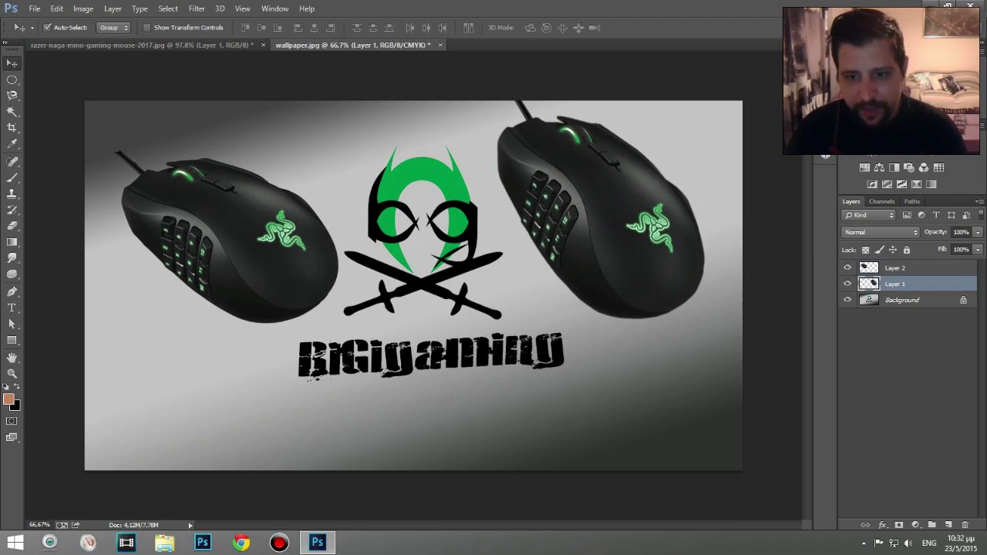
pyautogui.click(620, 322)
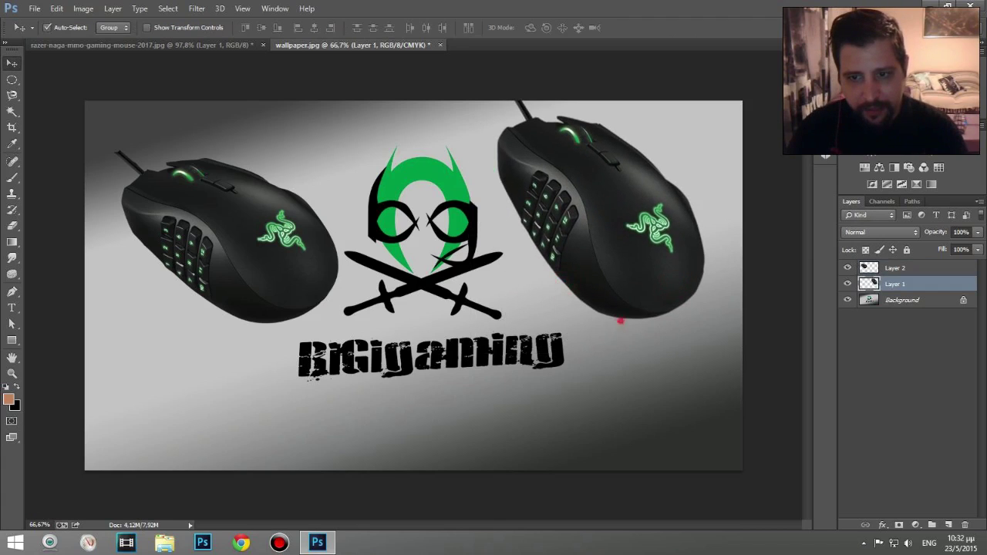
# Step: Delete the Pen tool mouse from the wallpaper and move the Magnetic Lasso mouse to the right of the logo
pyautogui.click(666, 305)
pyautogui.click(250, 303)
pyautogui.click(580, 235)
pyautogui.press('Delete')
pyautogui.moveTo(254, 209); pyautogui.dragTo(632, 192)
pyautogui.moveTo(578, 171); pyautogui.dragTo(579, 171)
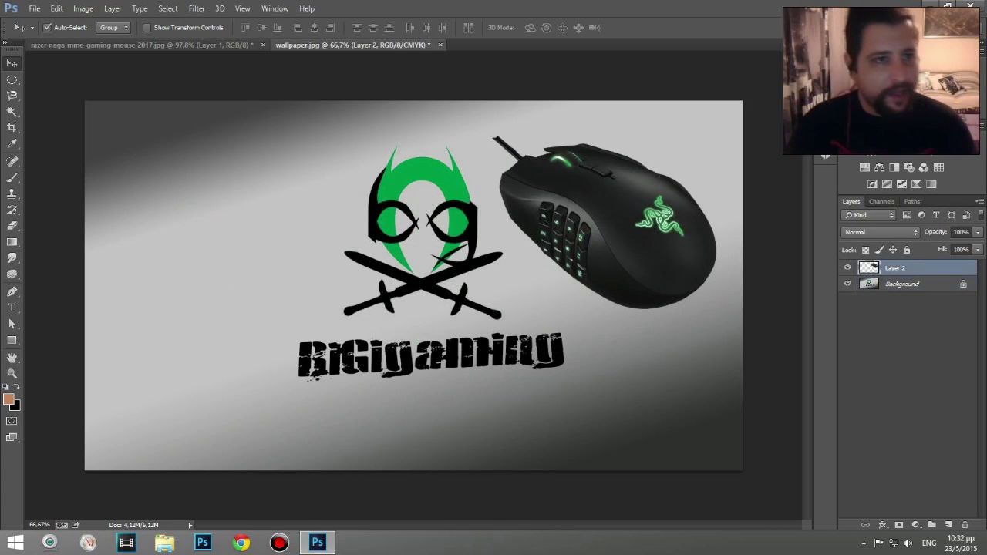
# Step: Switch to the Razer Naga mouse document and revert it to its original opening snapshot
pyautogui.click(139, 45)
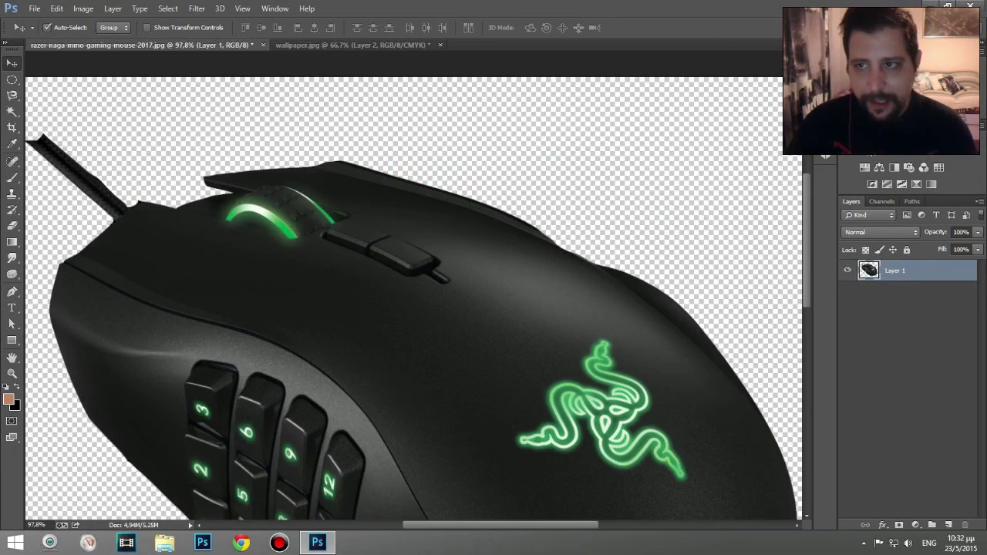
pyautogui.click(825, 59)
pyautogui.scroll(2, 744, 154)
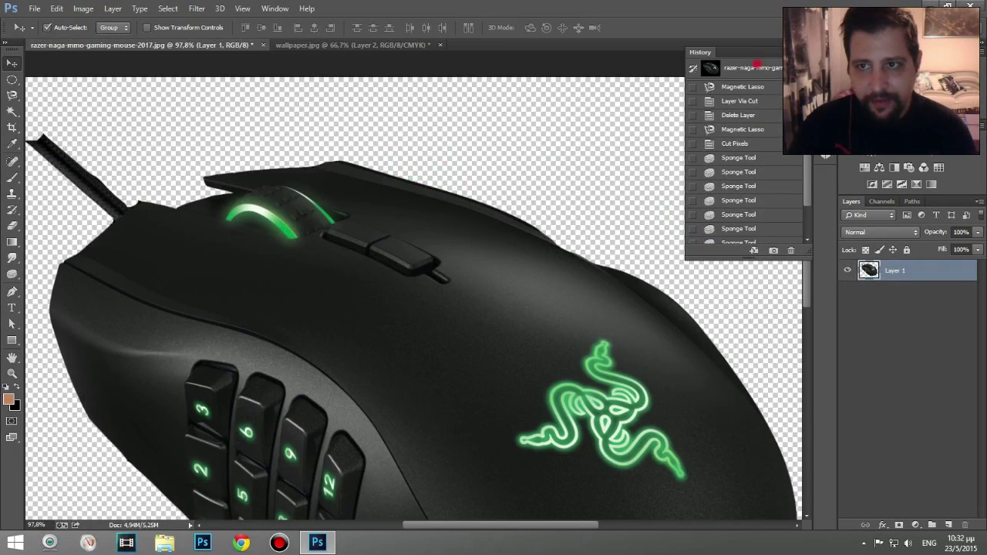
pyautogui.click(756, 67)
# Step: Try a Polygonal Lasso selection along the mouse's upper front edge above the scroll wheel, and undo it
pyautogui.click(12, 110)
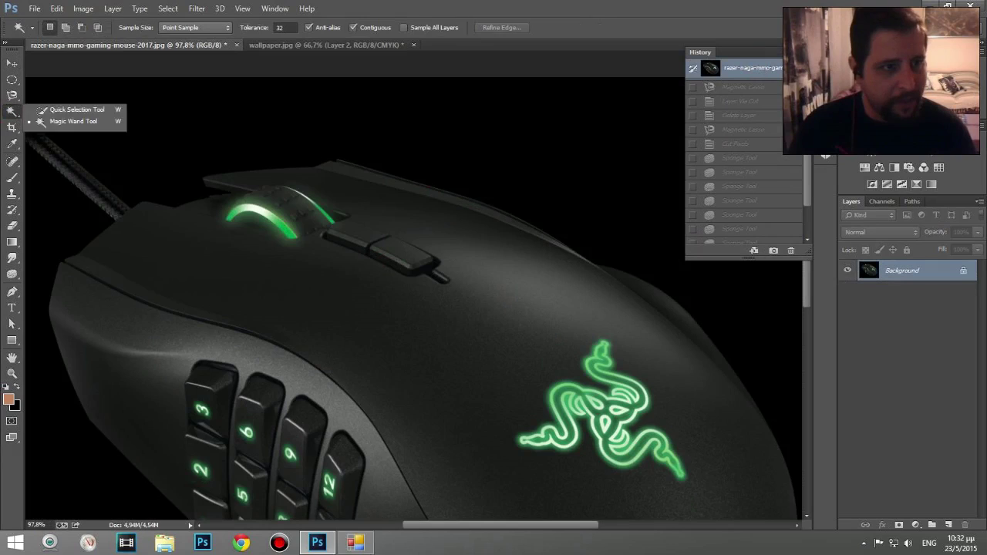
pyautogui.click(12, 94)
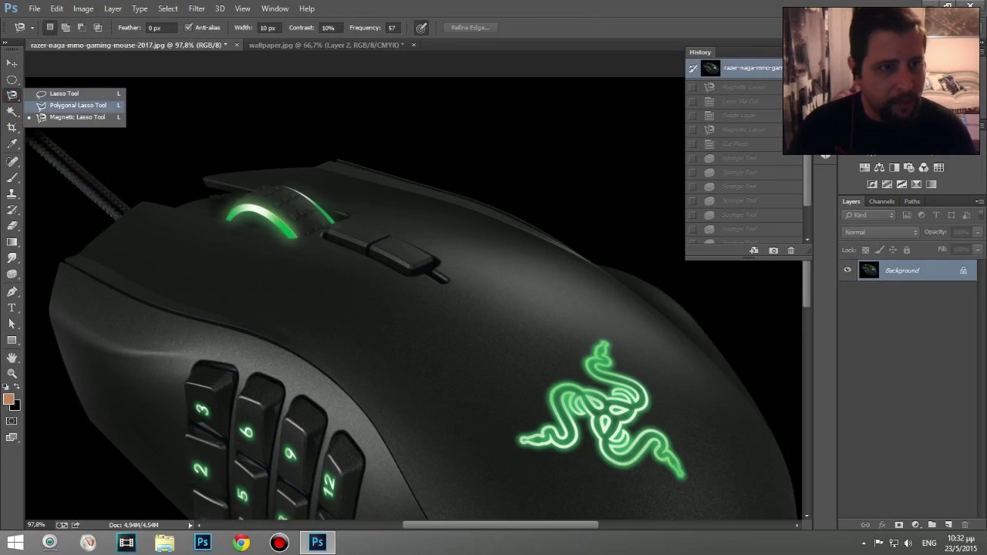
pyautogui.click(77, 105)
pyautogui.click(203, 178)
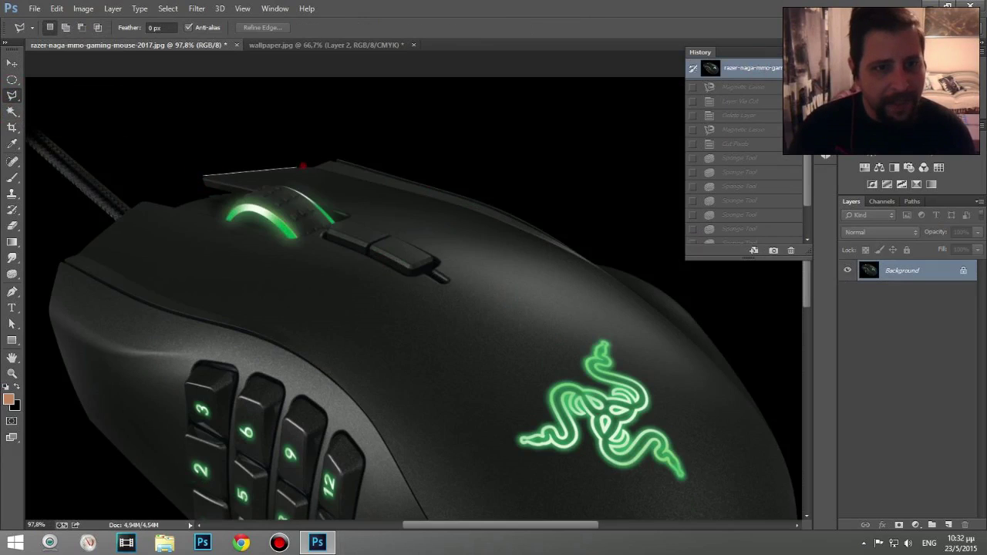
pyautogui.click(339, 160)
pyautogui.click(526, 220)
pyautogui.click(202, 176)
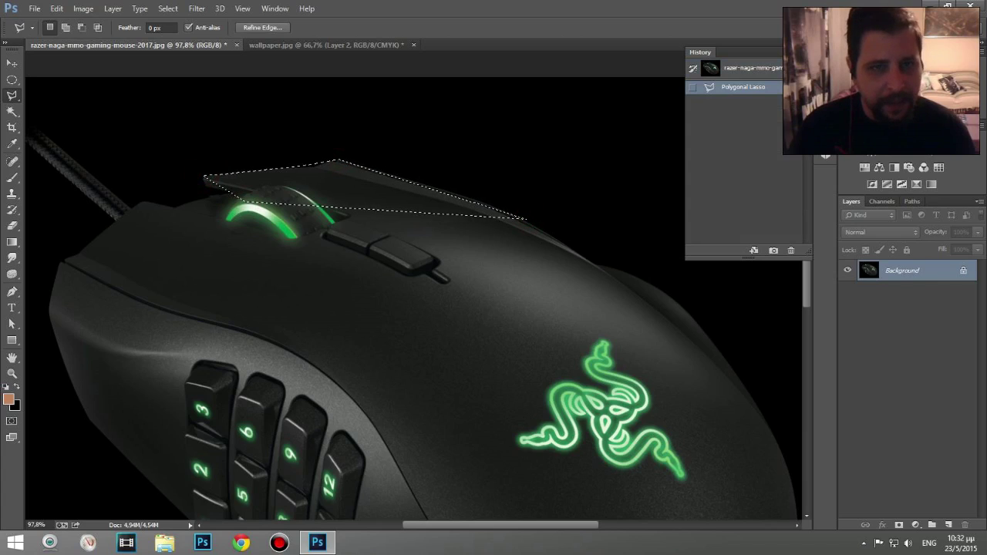
pyautogui.hotkey('ctrl', 'z')
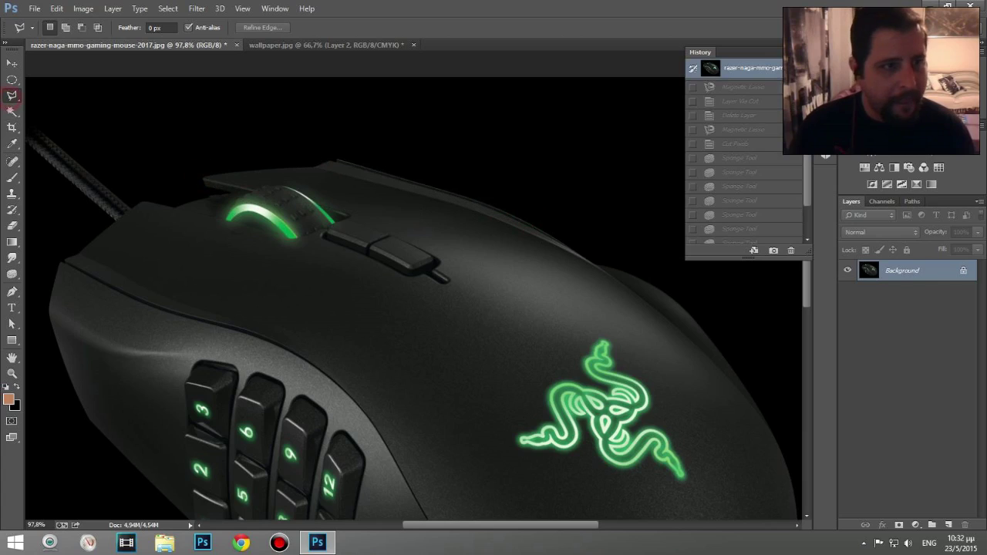
# Step: Try a freehand Lasso selection along the mouse's upper front edge, and revert to the opening snapshot
pyautogui.rightClick(11, 95)
pyautogui.click(64, 93)
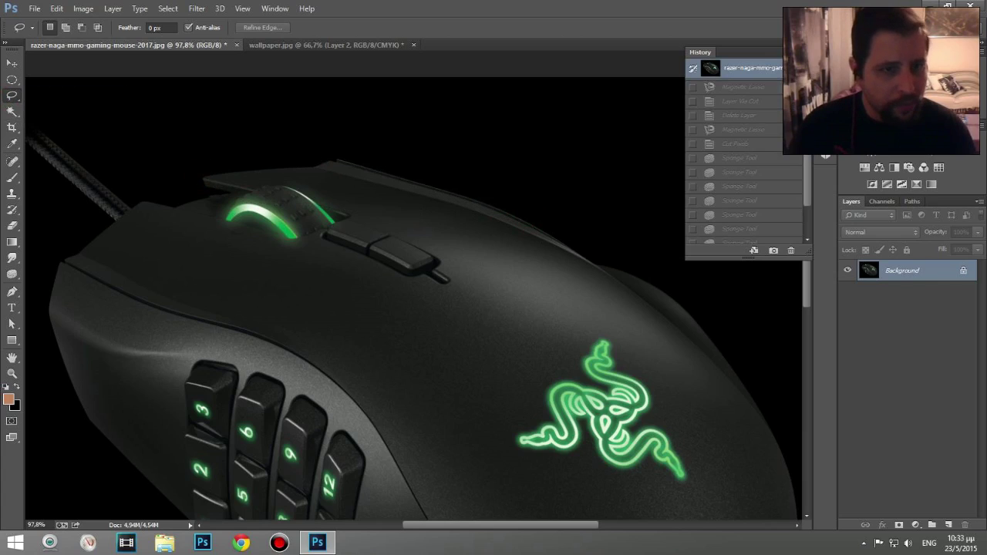
pyautogui.moveTo(203, 179); pyautogui.dragTo(236, 173)
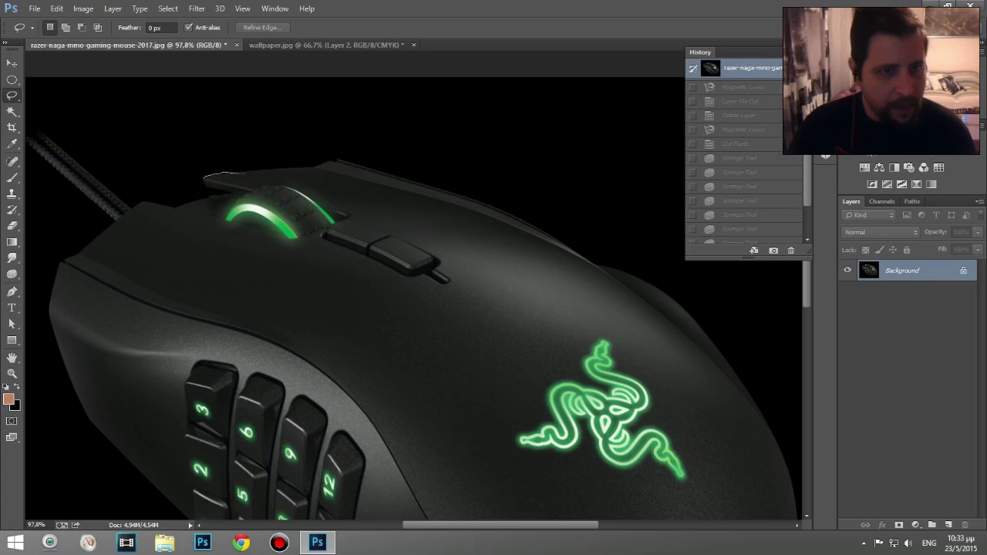
pyautogui.moveTo(331, 160)
pyautogui.mouseDown()
pyautogui.moveTo(497, 214)
pyautogui.moveTo(462, 310)
pyautogui.moveTo(362, 247)
pyautogui.mouseUp()
pyautogui.click(740, 68)
# Step: Try a freehand Lasso selection around the bulge on the mouse's rear side, and deselect it
pyautogui.moveTo(602, 408); pyautogui.dragTo(428, 308)
pyautogui.moveTo(424, 162); pyautogui.dragTo(479, 180)
pyautogui.moveTo(524, 218); pyautogui.dragTo(605, 333)
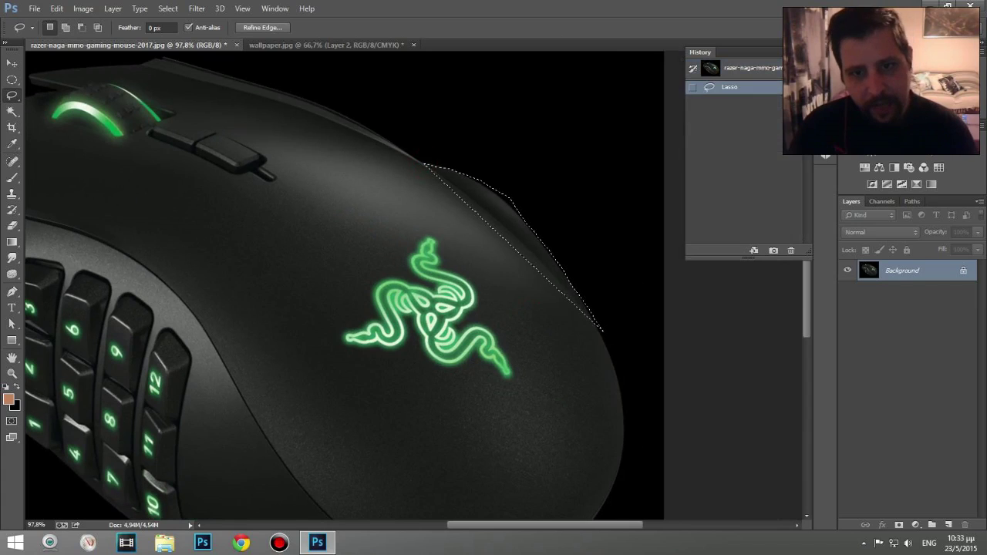
pyautogui.hotkey('ctrl', 'd')
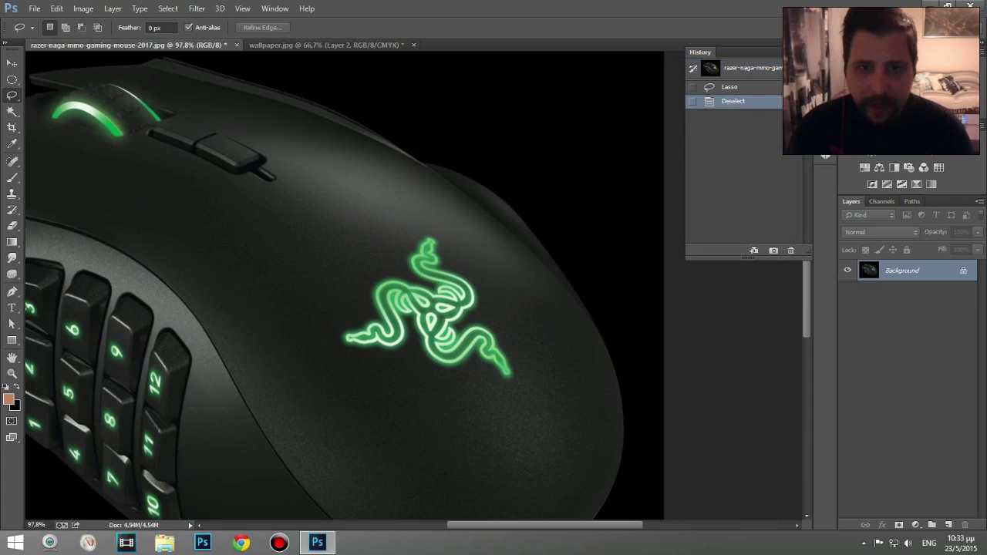
# Step: Try a larger freehand Lasso selection down the mouse's rear edge, and deselect it
pyautogui.moveTo(423, 164)
pyautogui.mouseDown()
pyautogui.moveTo(469, 173)
pyautogui.moveTo(492, 193)
pyautogui.moveTo(588, 320)
pyautogui.moveTo(614, 377)
pyautogui.moveTo(620, 446)
pyautogui.moveTo(620, 469)
pyautogui.moveTo(594, 497)
pyautogui.mouseUp()
pyautogui.moveTo(399, 189)
pyautogui.mouseDown()
pyautogui.moveTo(530, 457)
pyautogui.moveTo(403, 194)
pyautogui.mouseUp()
pyautogui.hotkey('ctrl', 'z')
pyautogui.hotkey('ctrl', 'd')
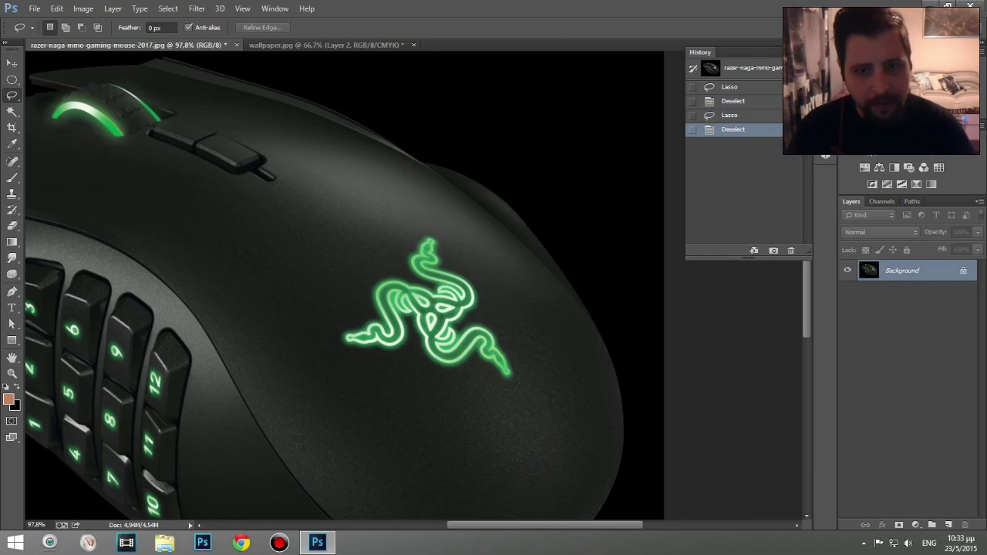
# Step: Try the Quick Selection tool on the background beside the cable and across the mouse body, and clear the selection
pyautogui.hotkey('ctrl', '0')
pyautogui.scroll(2, 397, 281)
pyautogui.click(11, 110)
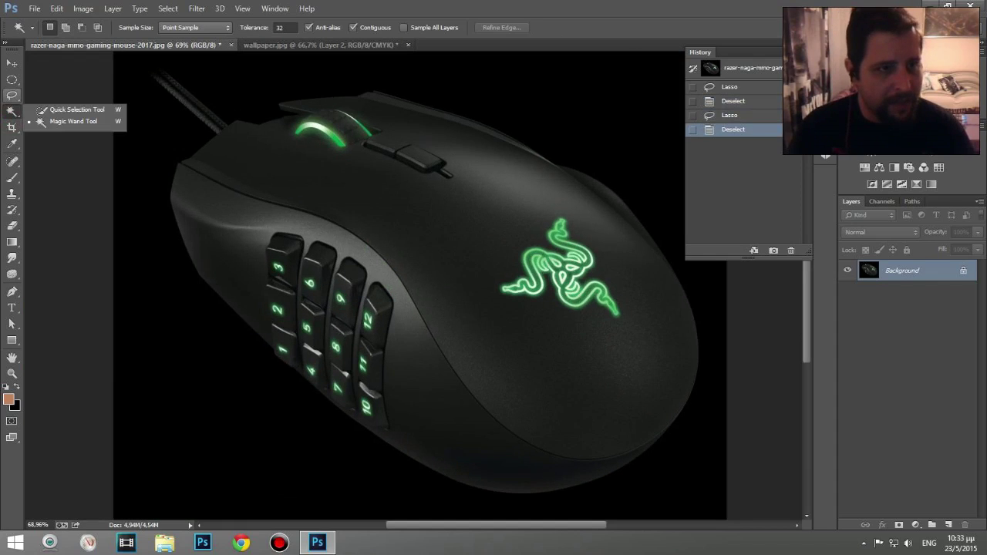
pyautogui.click(76, 109)
pyautogui.click(147, 136)
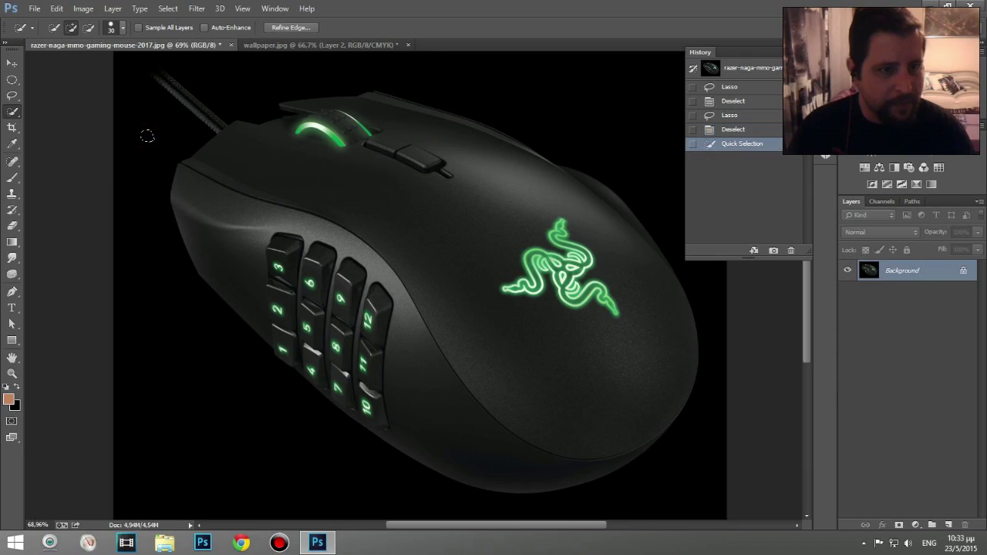
pyautogui.hotkey('ctrl', 'z')
pyautogui.moveTo(209, 132)
pyautogui.mouseDown()
pyautogui.moveTo(202, 158)
pyautogui.moveTo(273, 208)
pyautogui.moveTo(314, 218)
pyautogui.moveTo(409, 447)
pyautogui.moveTo(524, 484)
pyautogui.mouseUp()
pyautogui.hotkey('ctrl', 'd')
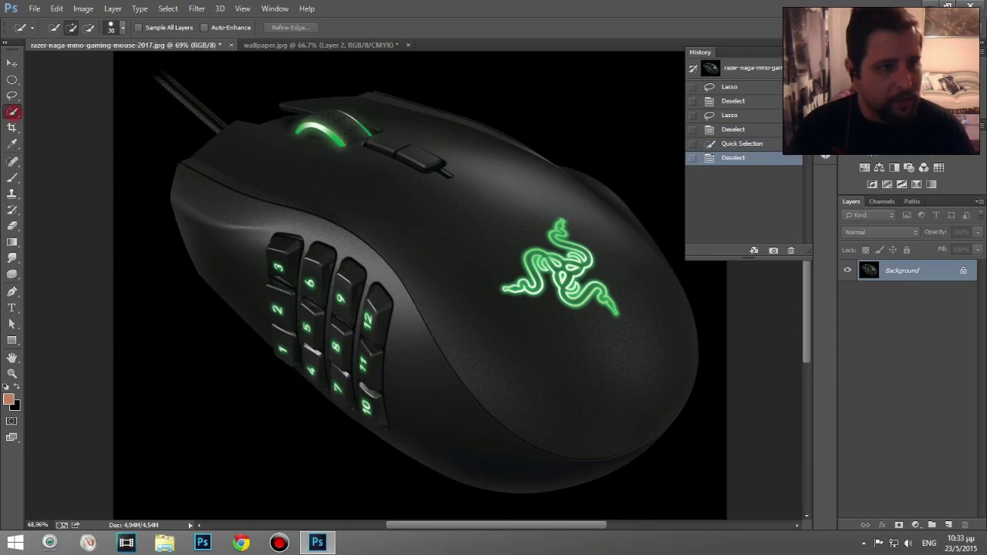
# Step: Try a Magnetic Lasso selection around the mouse's front side edge below the cable, and deselect it
pyautogui.rightClick(11, 111)
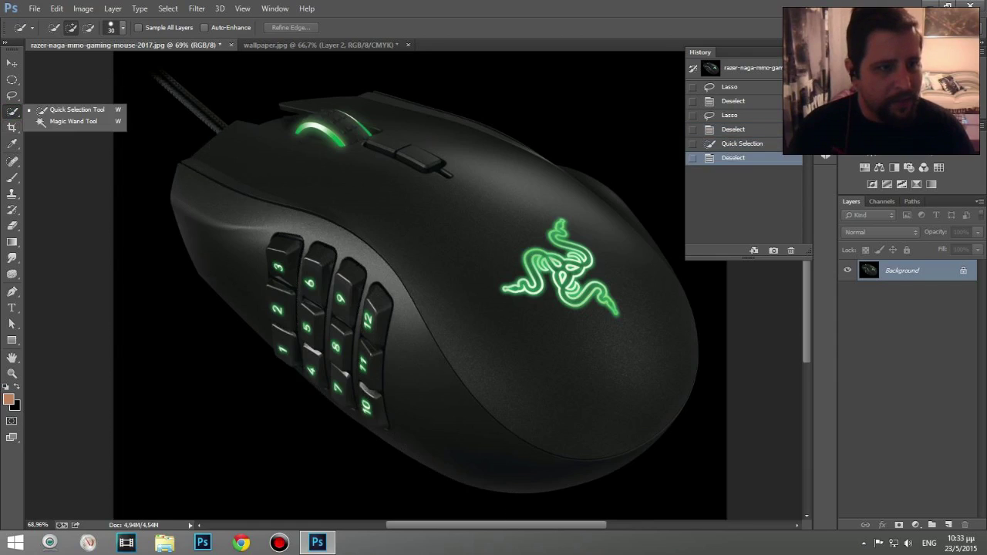
pyautogui.rightClick(12, 95)
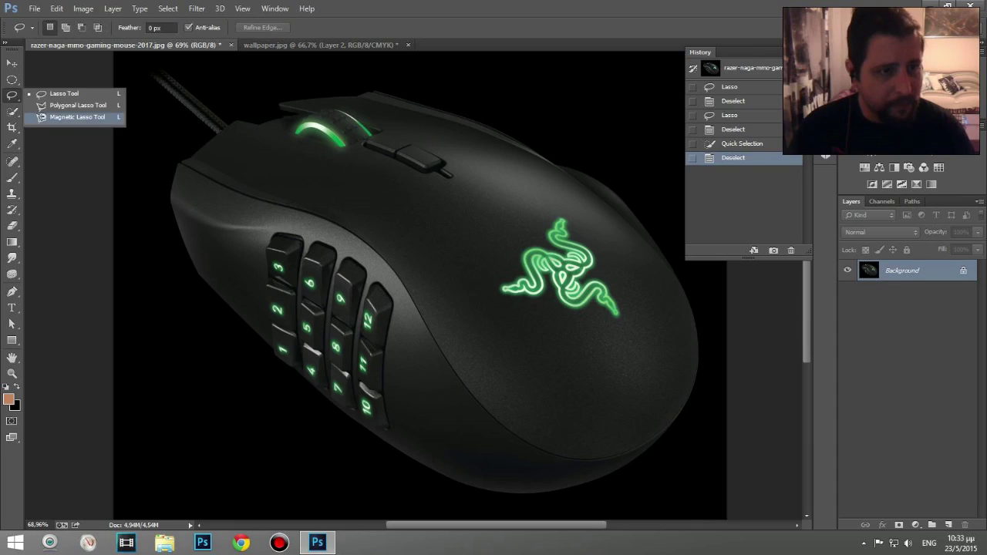
pyautogui.click(77, 117)
pyautogui.click(212, 137)
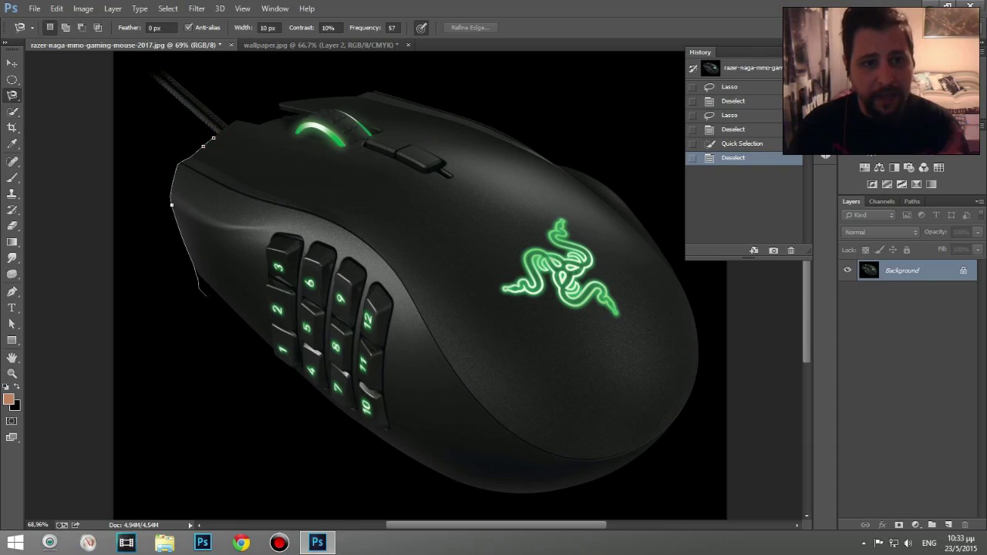
pyautogui.doubleClick(254, 320)
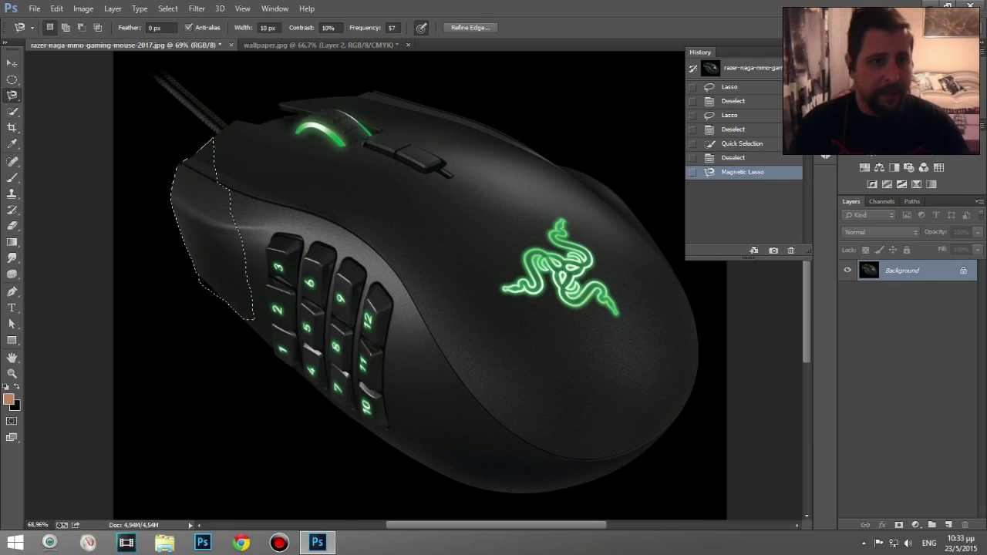
pyautogui.hotkey('ctrl', 'd')
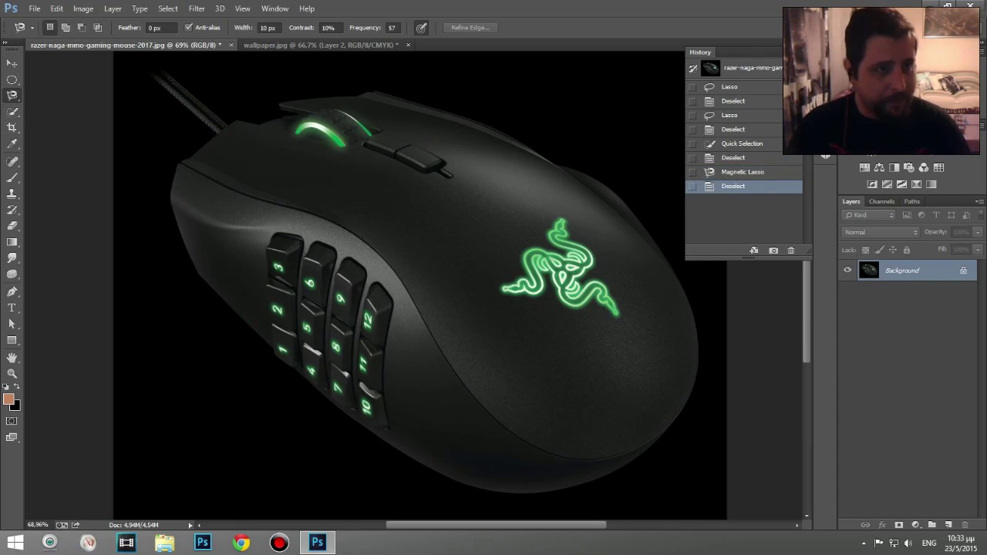
# Step: Try a Freeform Pen path around the mouse's front side and numbered keys, and undo it
pyautogui.rightClick(11, 96)
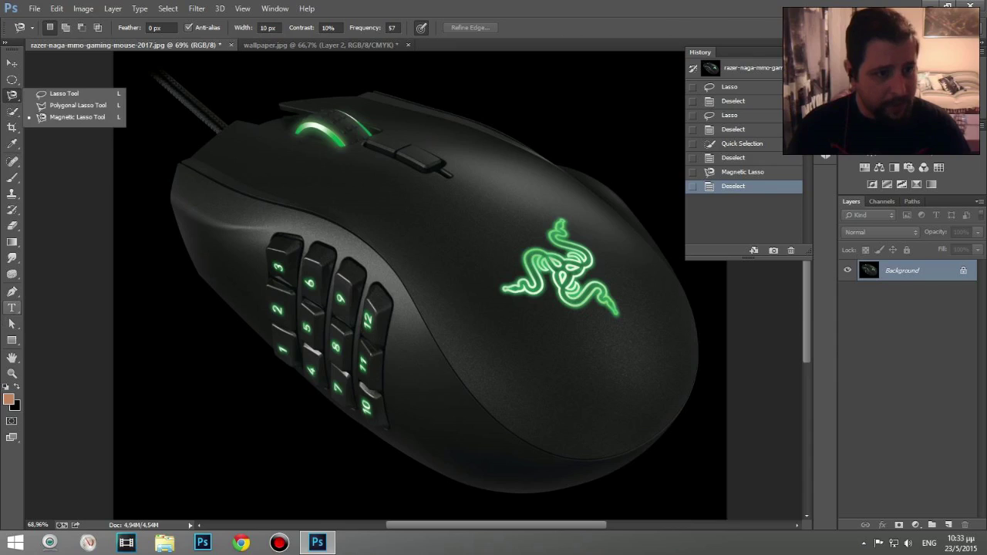
pyautogui.click(11, 291)
pyautogui.rightClick(11, 292)
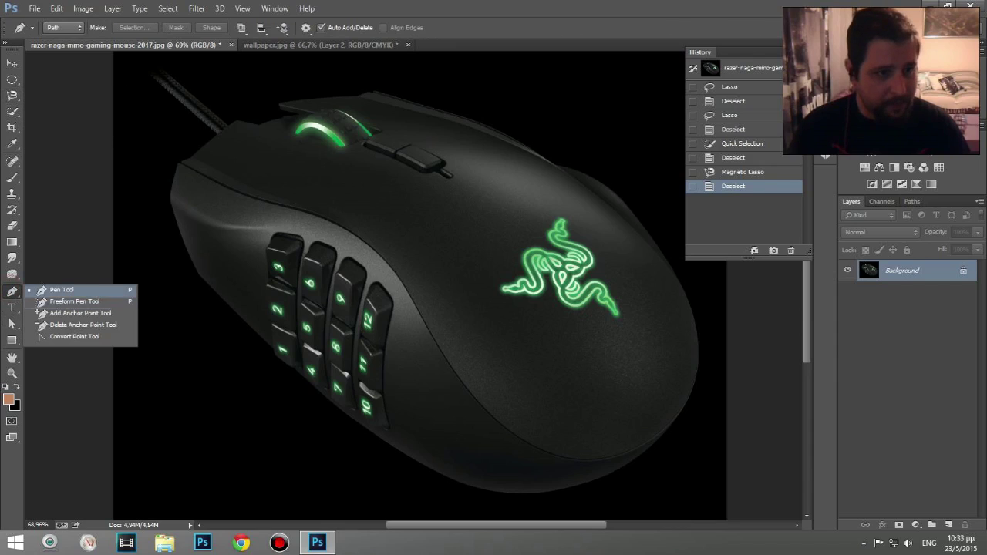
pyautogui.click(74, 301)
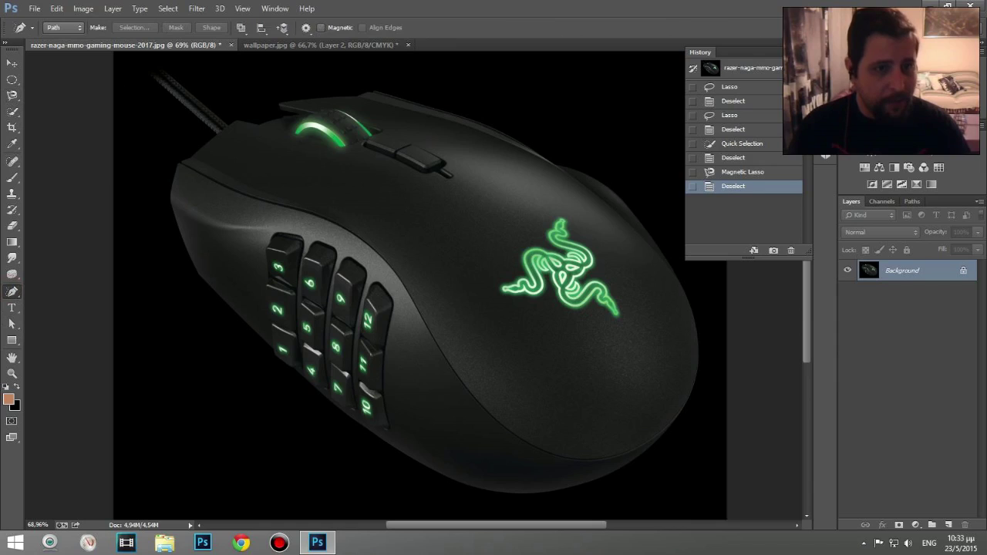
pyautogui.moveTo(215, 135)
pyautogui.mouseDown()
pyautogui.moveTo(186, 164)
pyautogui.moveTo(202, 298)
pyautogui.moveTo(239, 171)
pyautogui.moveTo(204, 185)
pyautogui.moveTo(257, 202)
pyautogui.mouseUp()
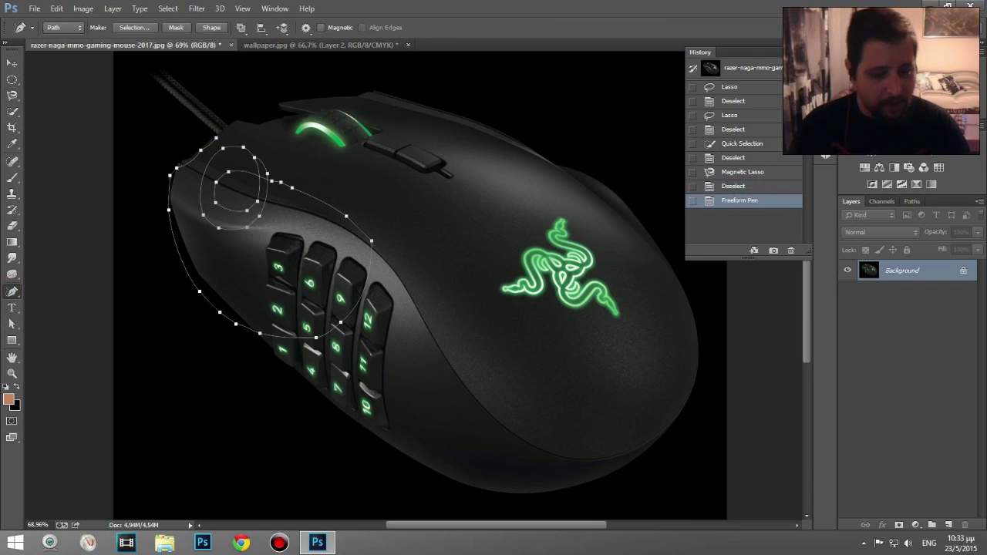
pyautogui.hotkey('ctrl', 'z')
# Step: Draw a small closed Pen tool path around the mouse's front corner below the cable
pyautogui.scroll(-3, 414, 285)
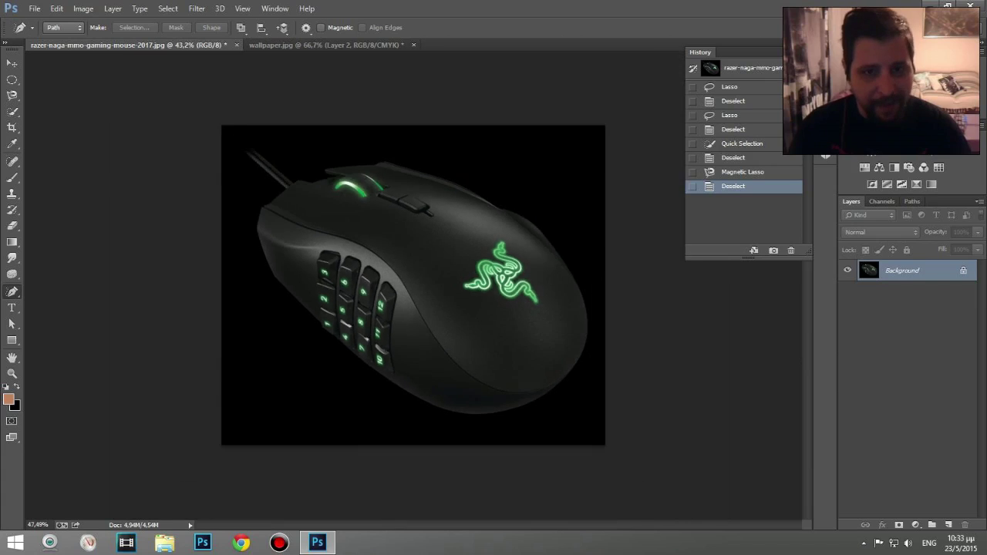
pyautogui.scroll(3, 414, 285)
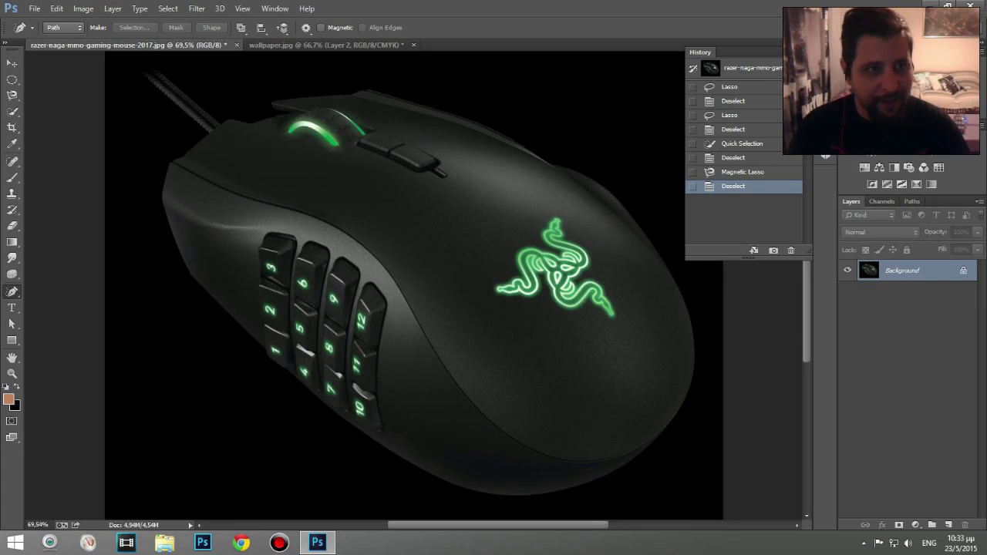
pyautogui.click(12, 291)
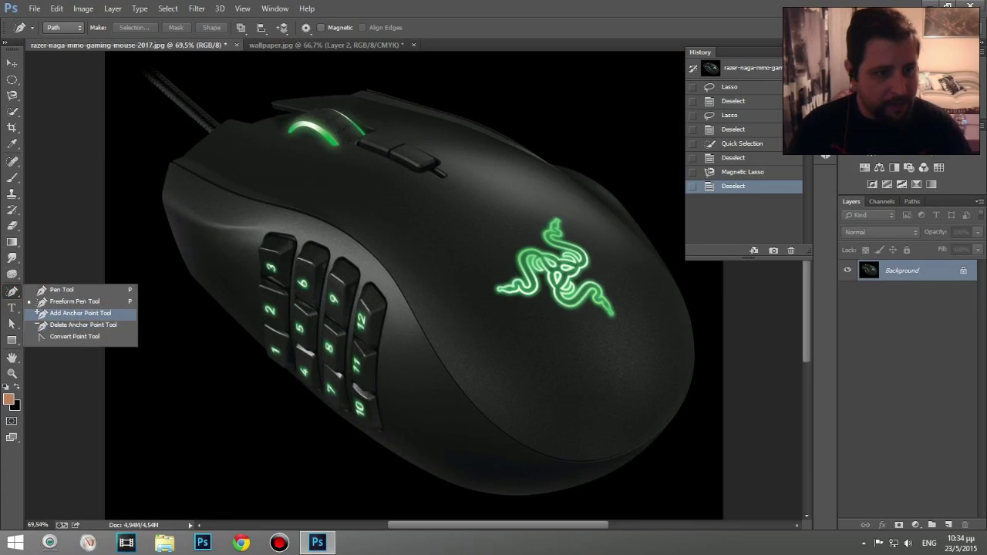
pyautogui.click(77, 313)
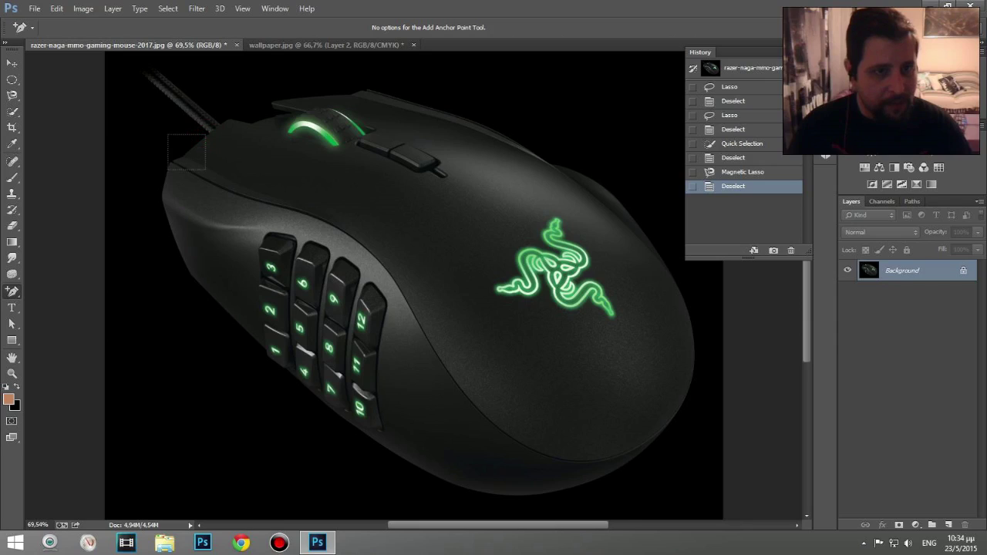
pyautogui.rightClick(11, 291)
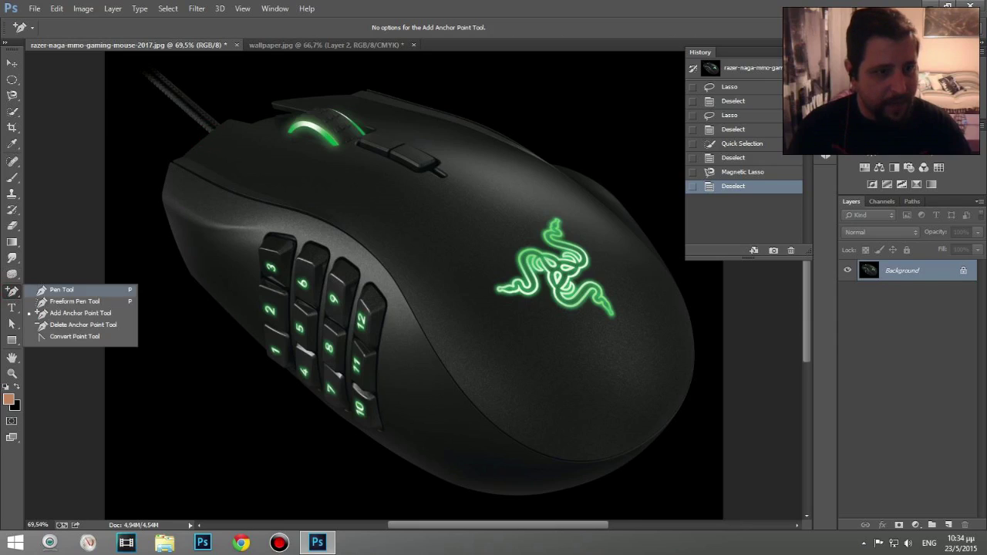
pyautogui.click(54, 292)
pyautogui.click(208, 135)
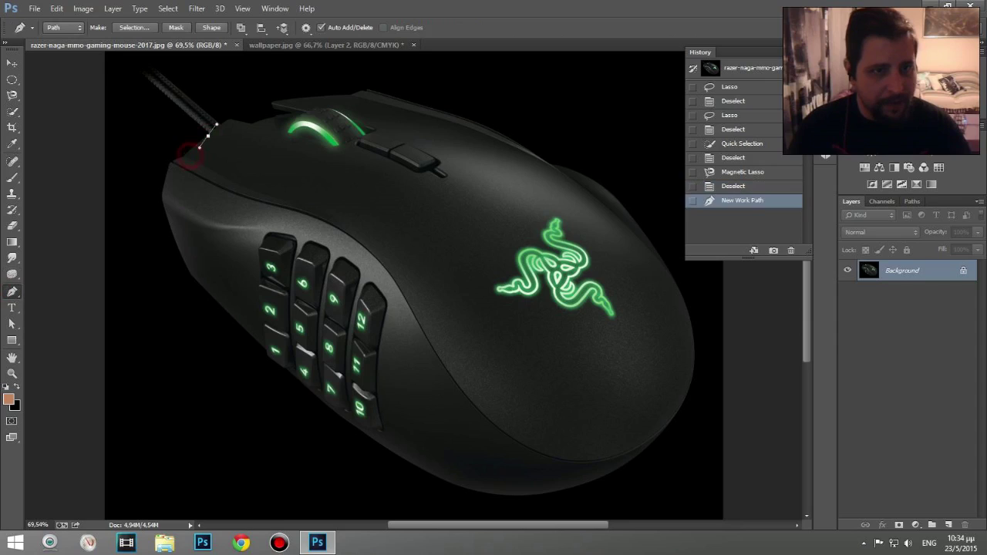
pyautogui.click(189, 155)
pyautogui.click(170, 164)
pyautogui.click(231, 212)
pyautogui.click(240, 164)
pyautogui.click(208, 136)
# Step: Add three anchor points to the closed path, on its lower, inner and upper curved segments
pyautogui.rightClick(12, 291)
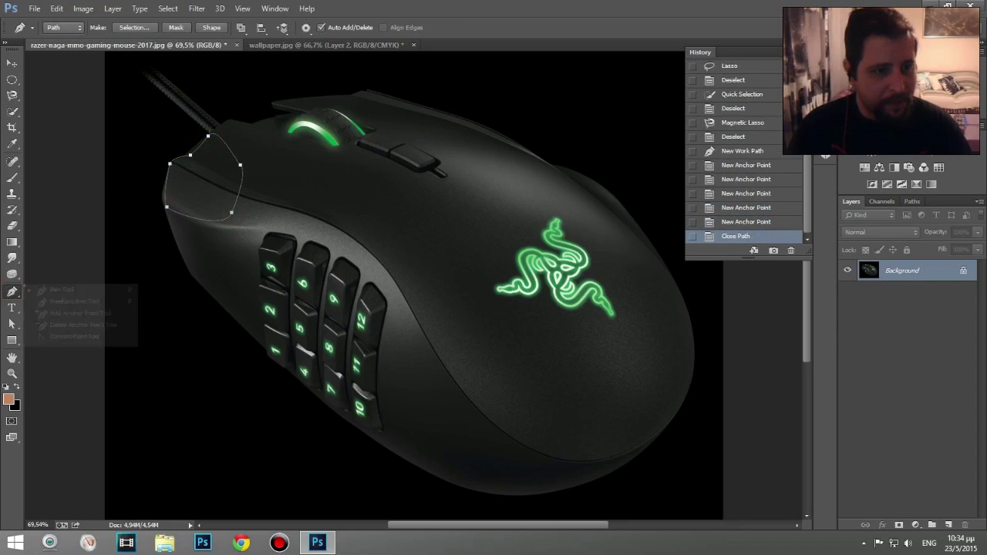
pyautogui.click(54, 315)
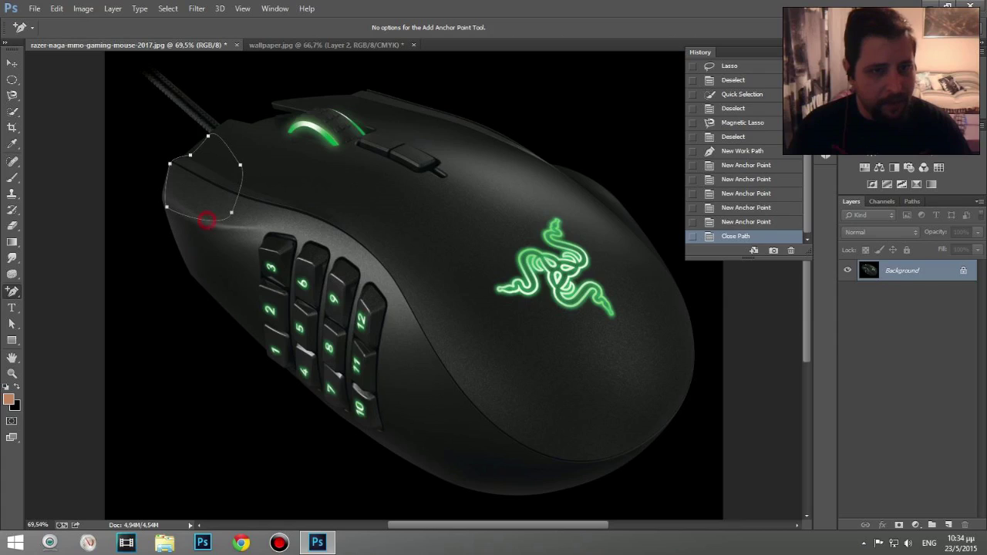
pyautogui.click(207, 221)
pyautogui.click(240, 187)
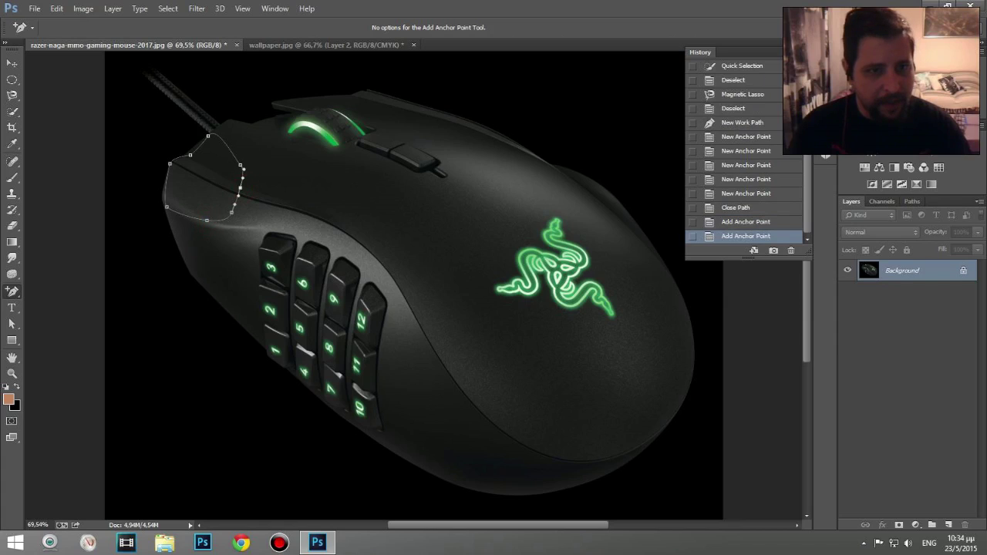
pyautogui.click(225, 143)
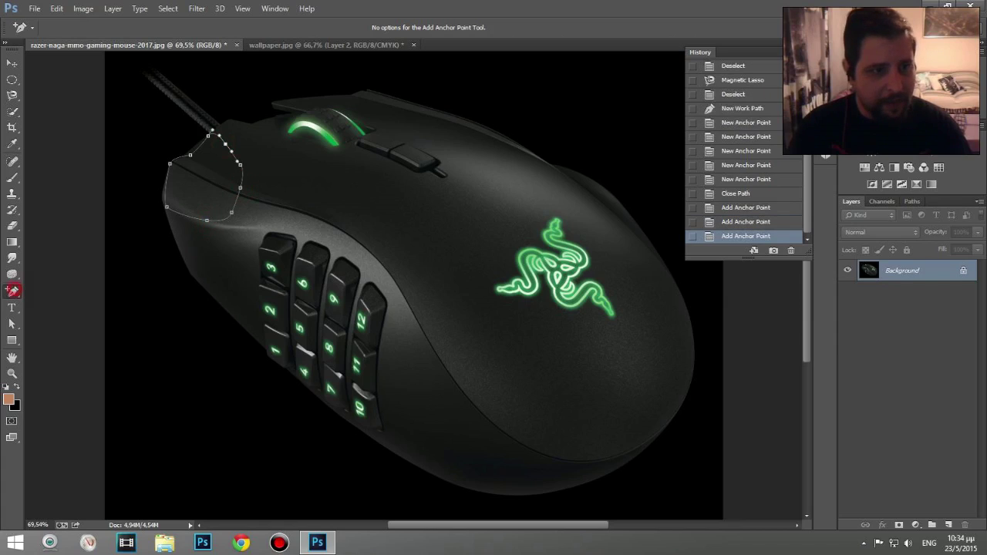
# Step: Delete the added anchor point on the closed path's inner curve with the Delete Anchor Point tool
pyautogui.rightClick(12, 291)
pyautogui.click(70, 327)
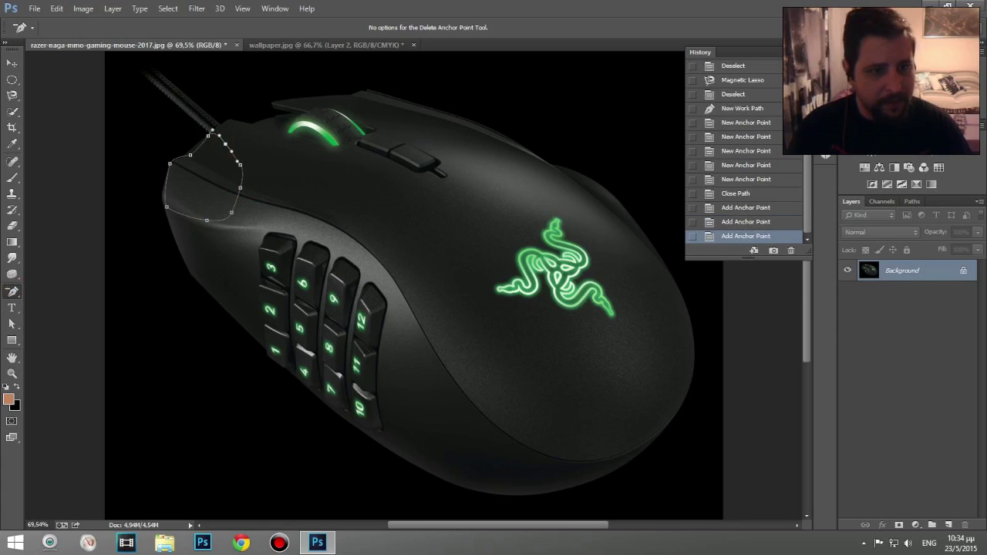
pyautogui.click(240, 187)
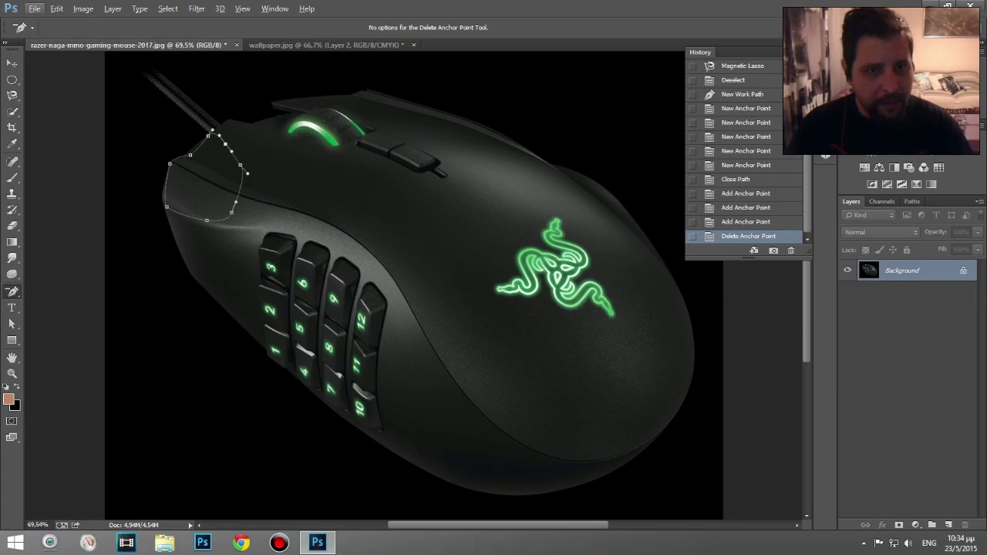
# Step: Add six anchor points around the closed path, on its inner, lower, outer and upper segments
pyautogui.click(242, 184)
pyautogui.click(217, 220)
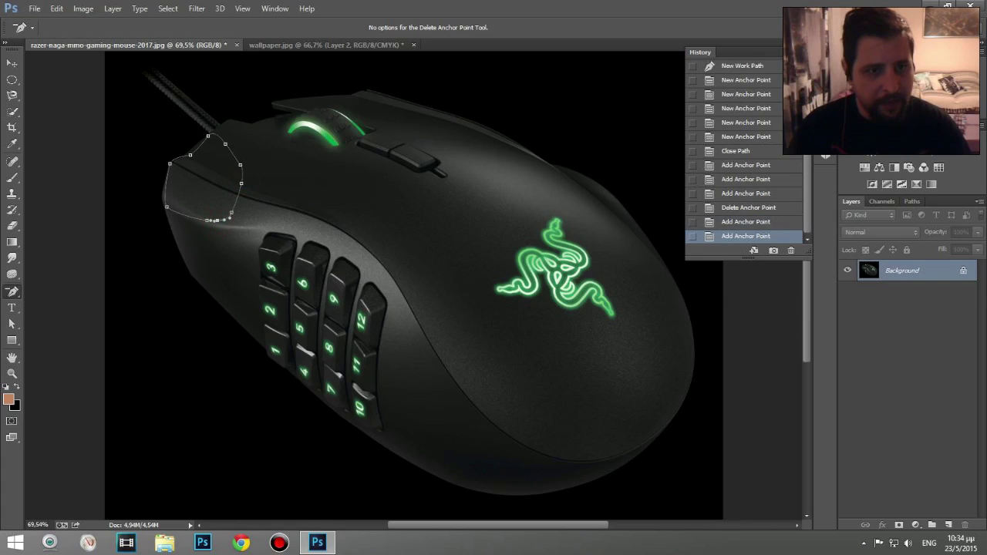
pyautogui.click(184, 215)
pyautogui.click(165, 189)
pyautogui.click(180, 157)
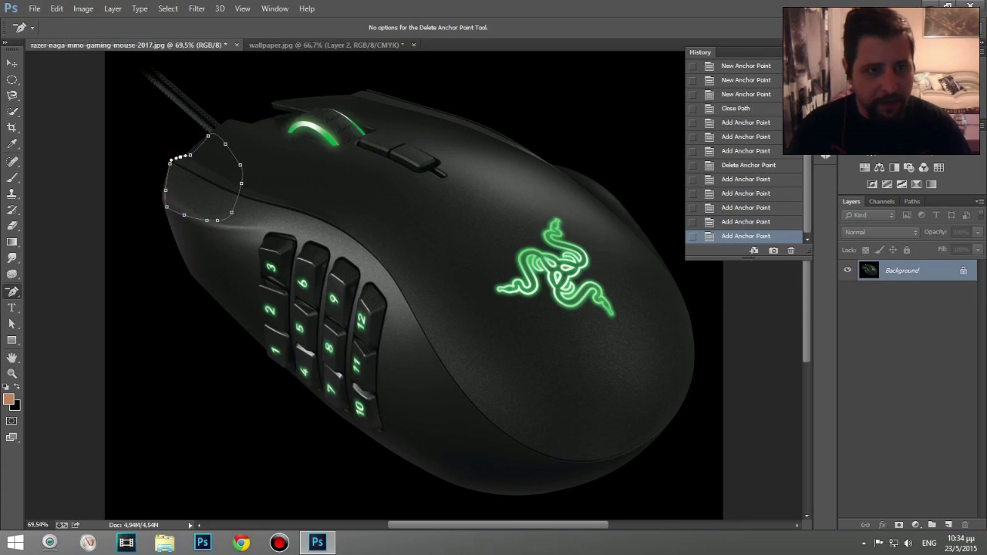
pyautogui.click(202, 146)
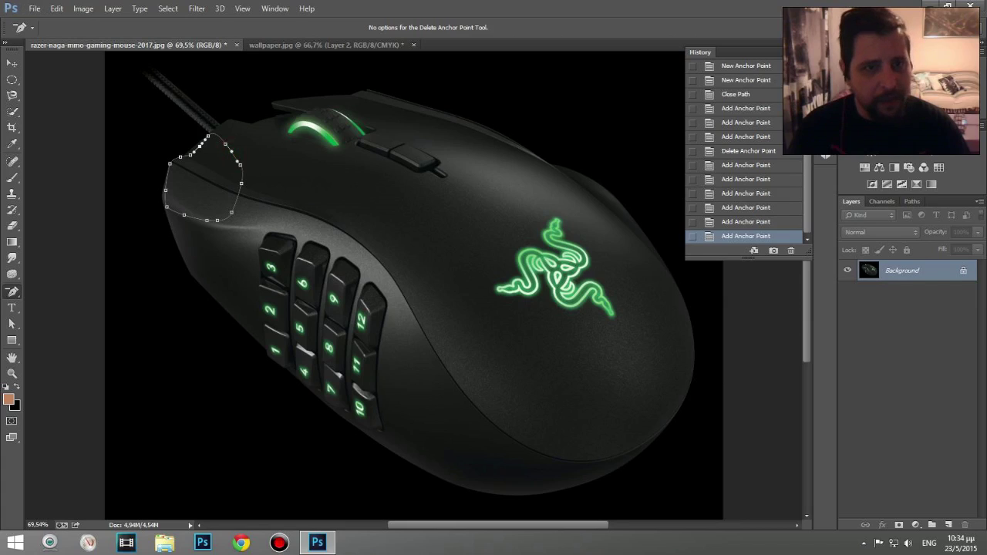
# Step: Revert the mouse image to its original snapshot in the history and fit the whole image in the window
pyautogui.moveTo(13, 291); pyautogui.dragTo(70, 304)
pyautogui.scroll(-4, 265, 219)
pyautogui.scroll(7, 266, 219)
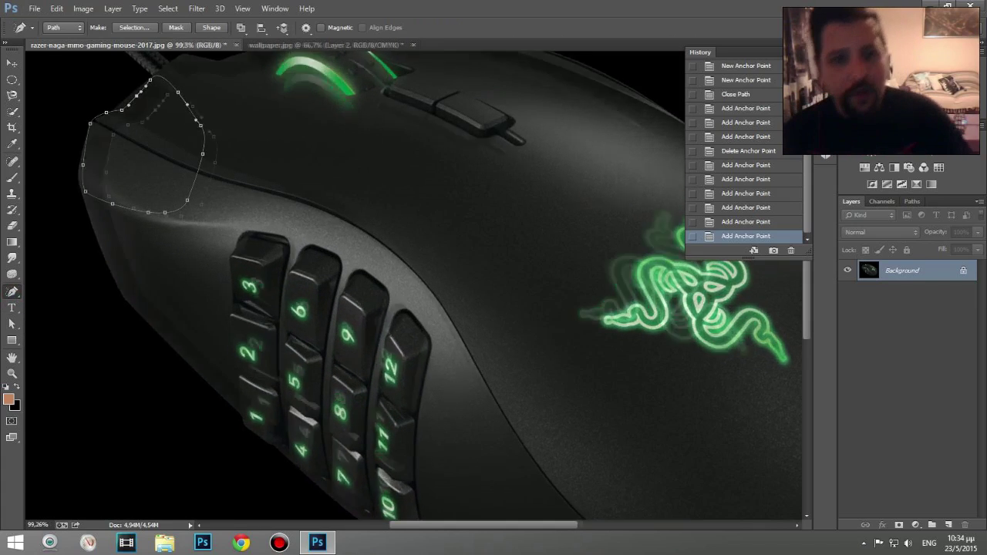
pyautogui.scroll(-2, 416, 285)
pyautogui.click(740, 164)
pyautogui.scroll(4, 740, 164)
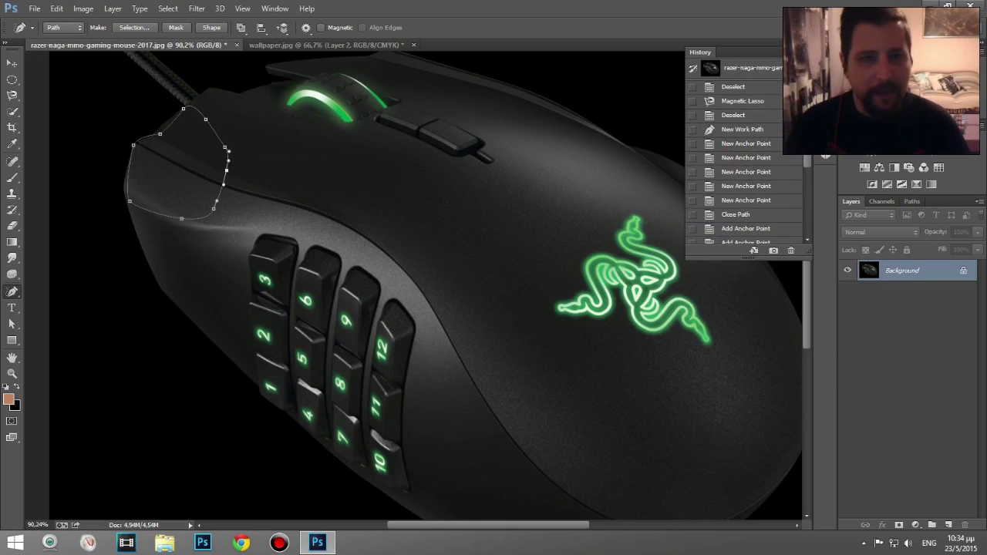
pyautogui.click(737, 68)
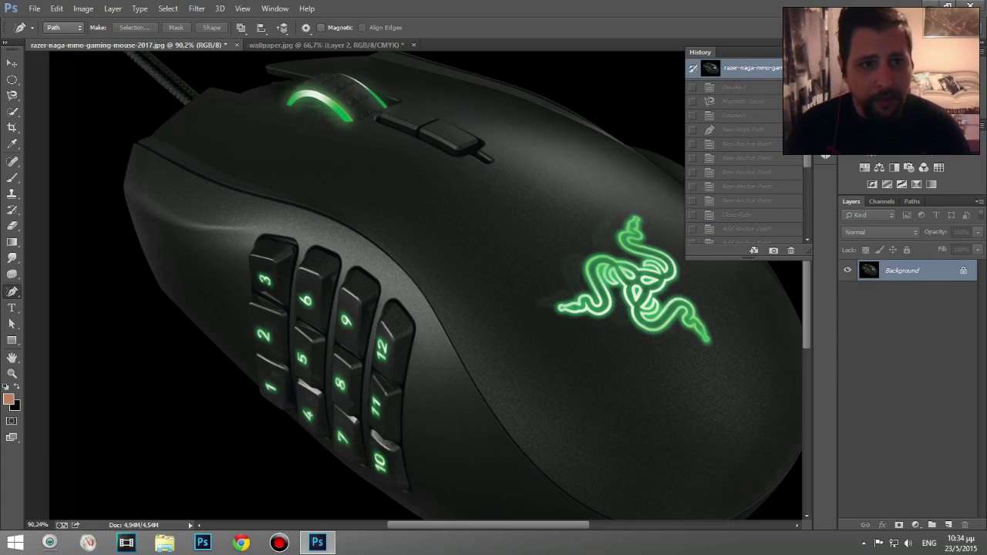
pyautogui.hotkey('ctrl', '0')
pyautogui.press('v')
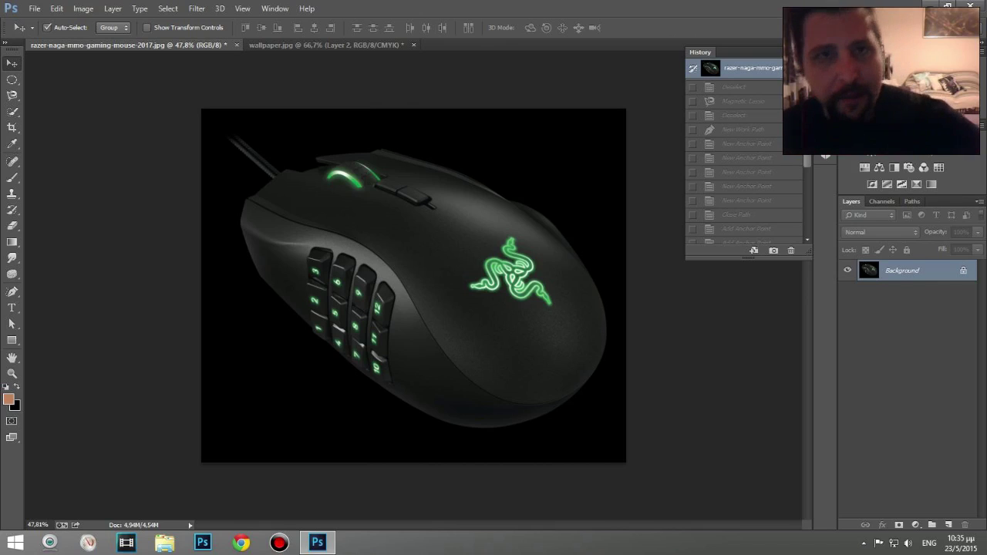
# Step: Close wallpaper.jpg without saving its changes
pyautogui.click(324, 45)
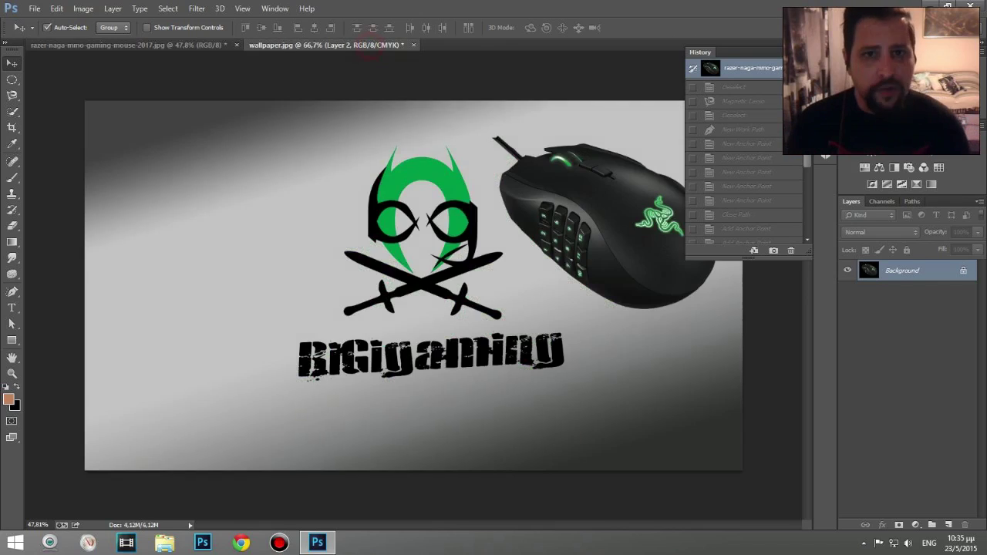
pyautogui.click(414, 45)
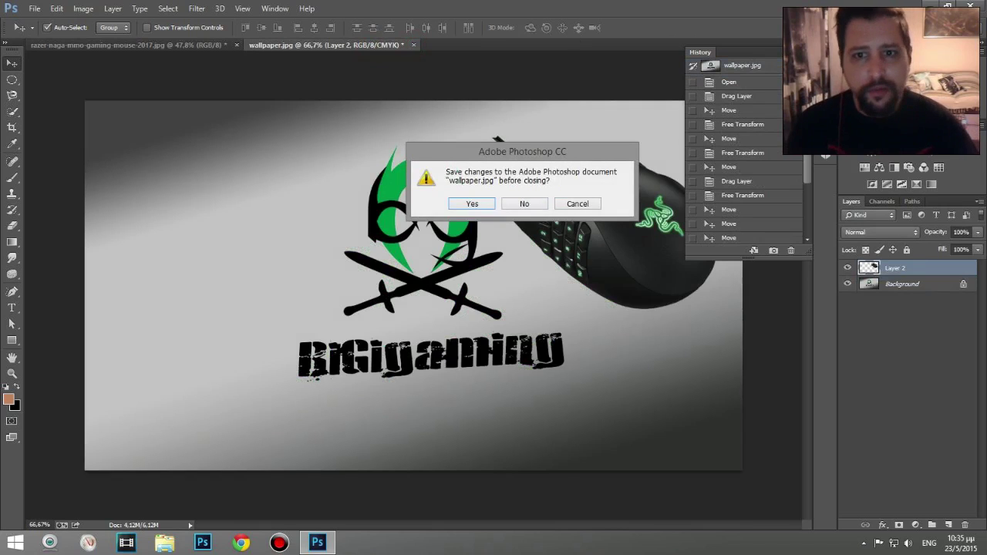
pyautogui.click(523, 203)
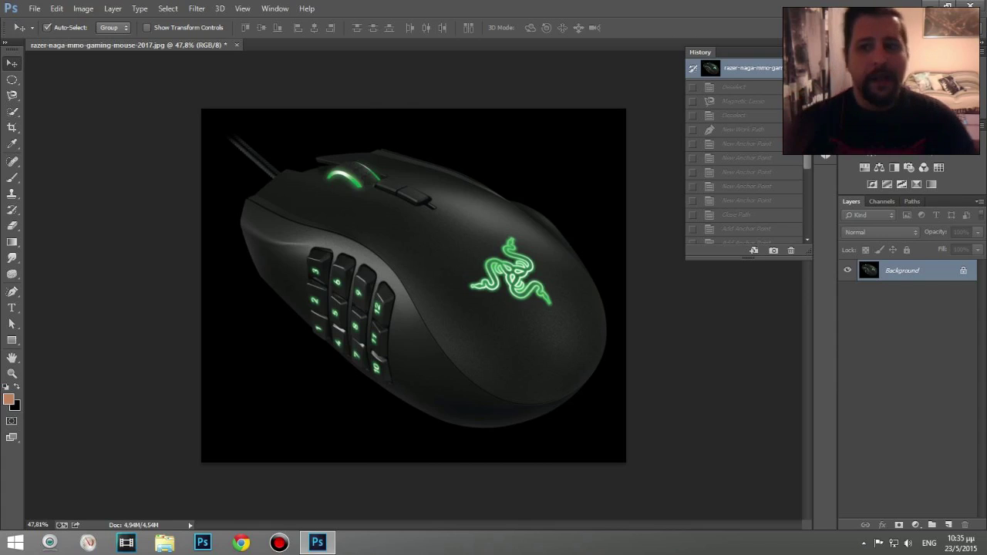
pyautogui.scroll(3, 431, 270)
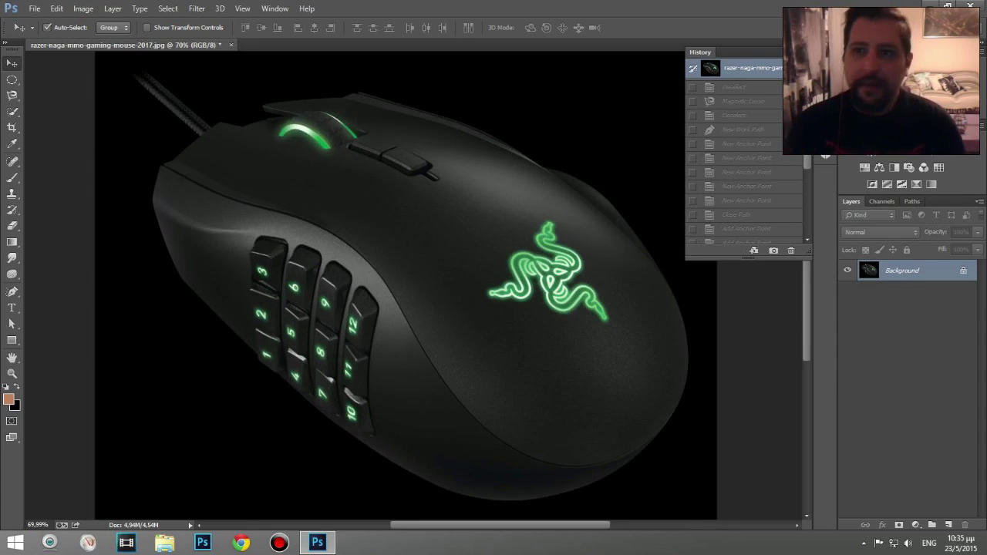
pyautogui.press('s')
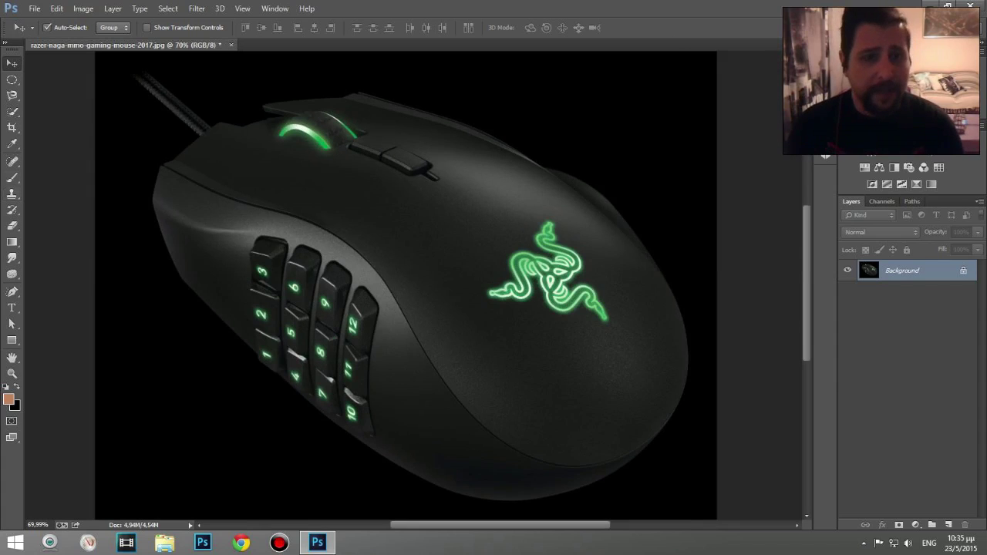
pyautogui.hscroll(-1, 416, 285)
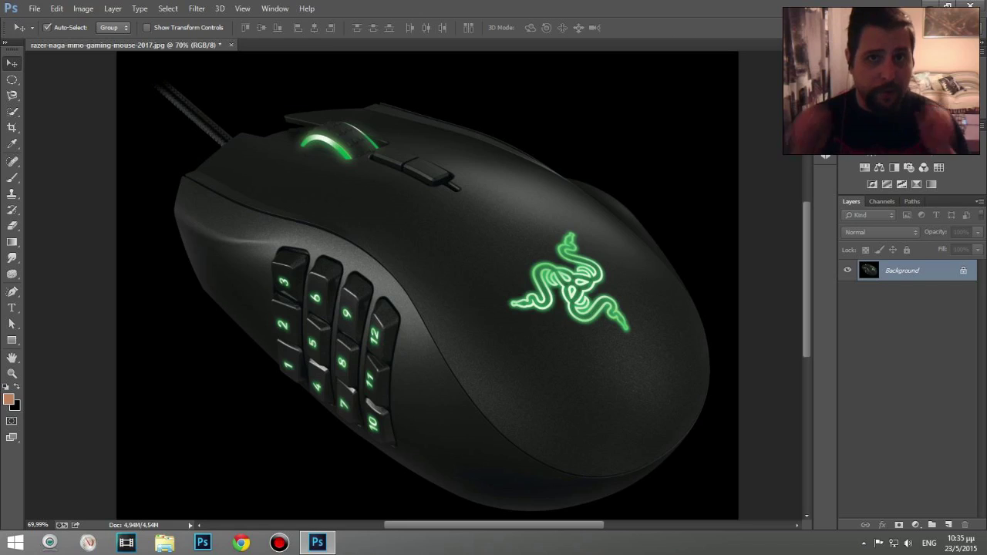